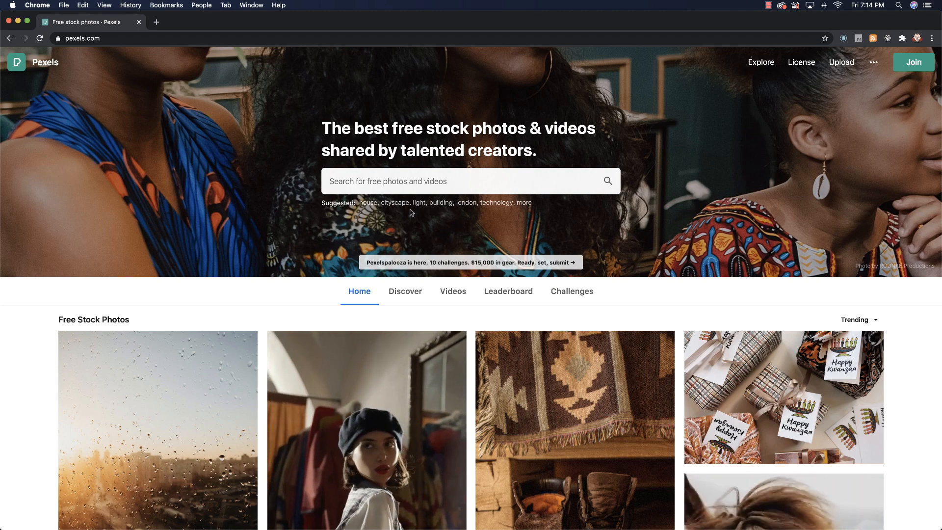
Search the Pexels stock videos for "city"
{"action": "left_click", "coordinate": [453, 293]}
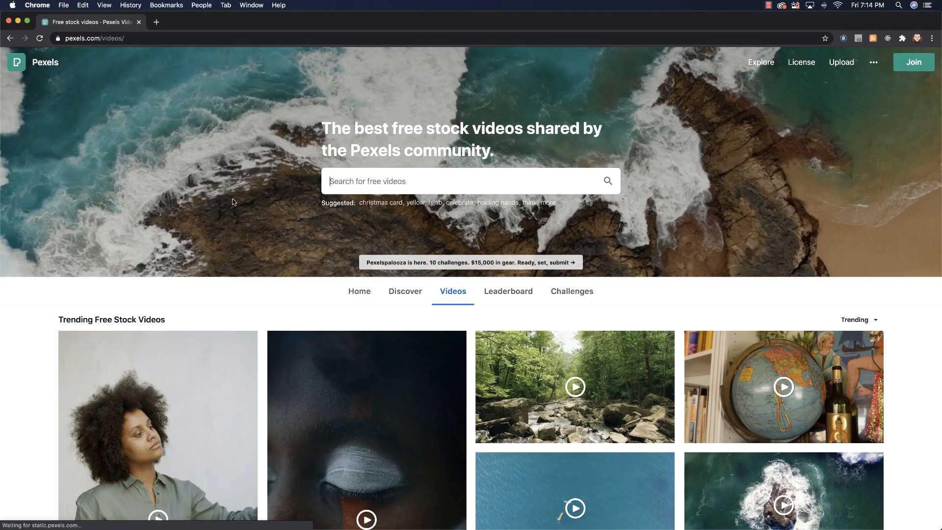
{"action": "left_click", "coordinate": [347, 181]}
{"action": "type", "text": "city"}
{"action": "key", "text": "Return"}
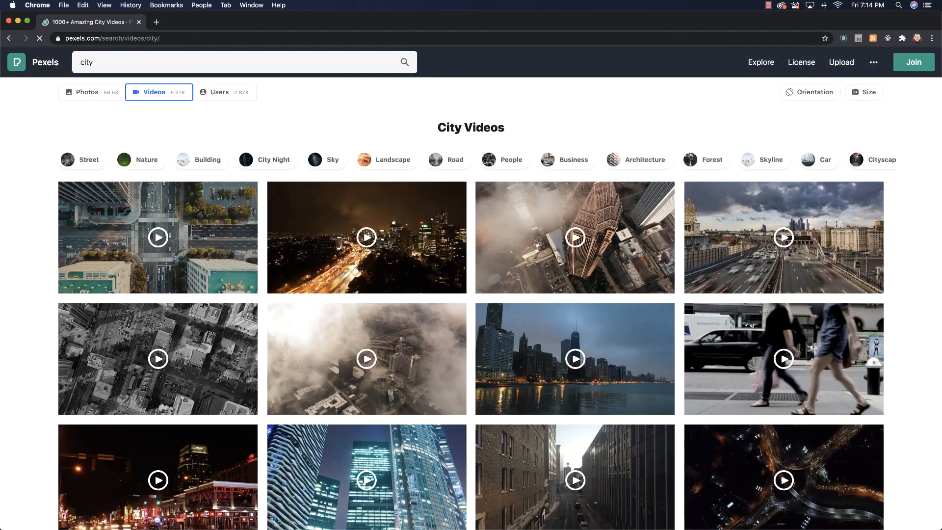
Download the time-lapse video of travelling vehicles and the night-time city highway timelapse, then dismiss the attribution notice
{"action": "mouse_move", "coordinate": [746, 249]}
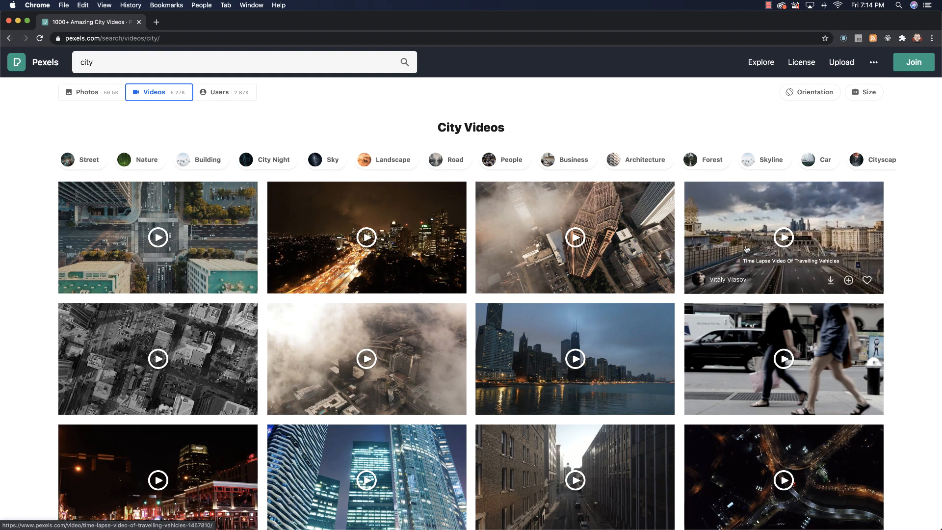
{"action": "left_click", "coordinate": [831, 280]}
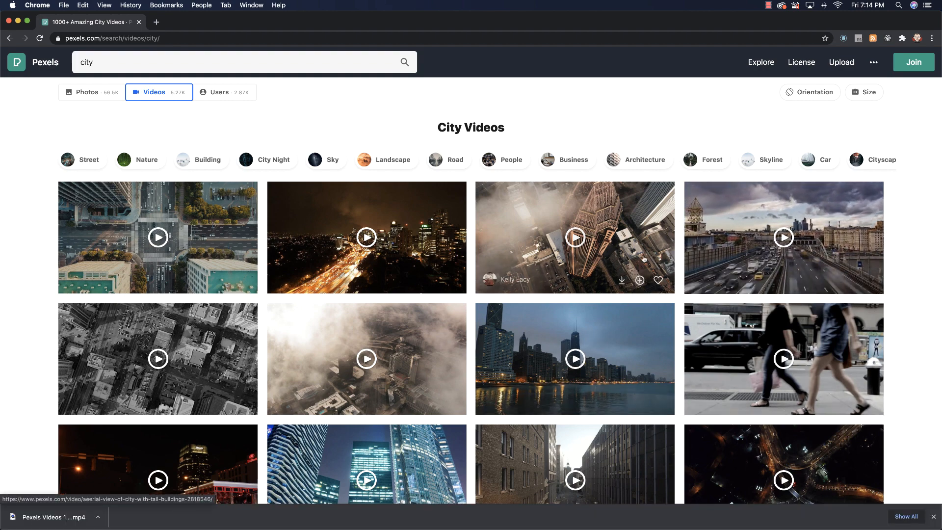
{"action": "mouse_move", "coordinate": [612, 256]}
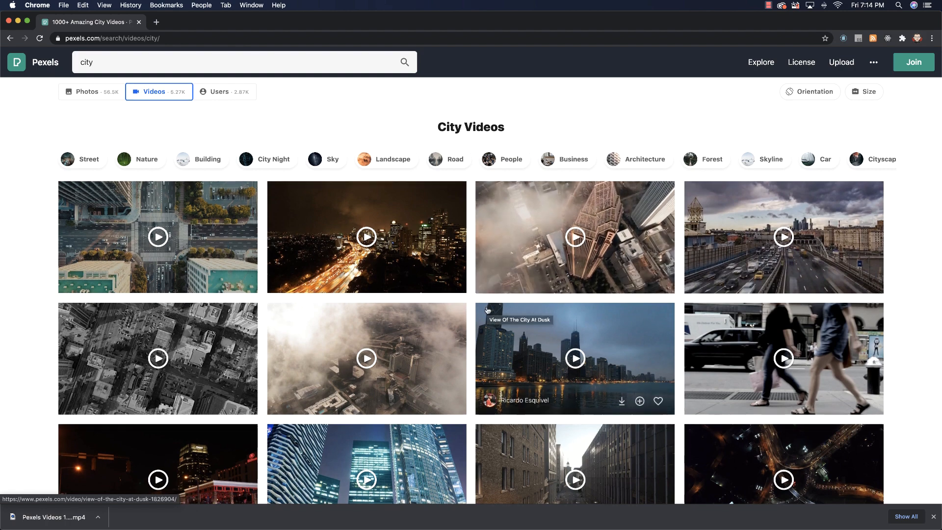
{"action": "scroll", "coordinate": [575, 344], "scroll_direction": "down", "scroll_amount": 3}
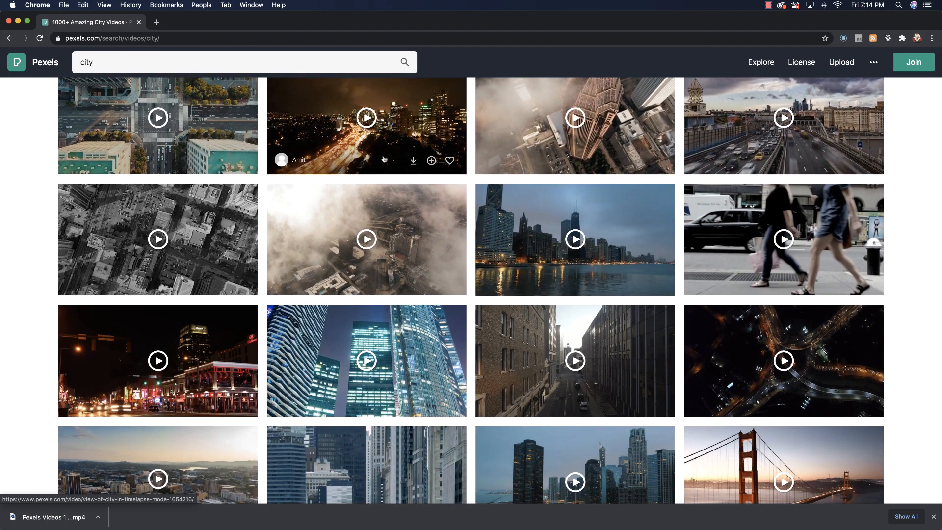
{"action": "left_click", "coordinate": [413, 159]}
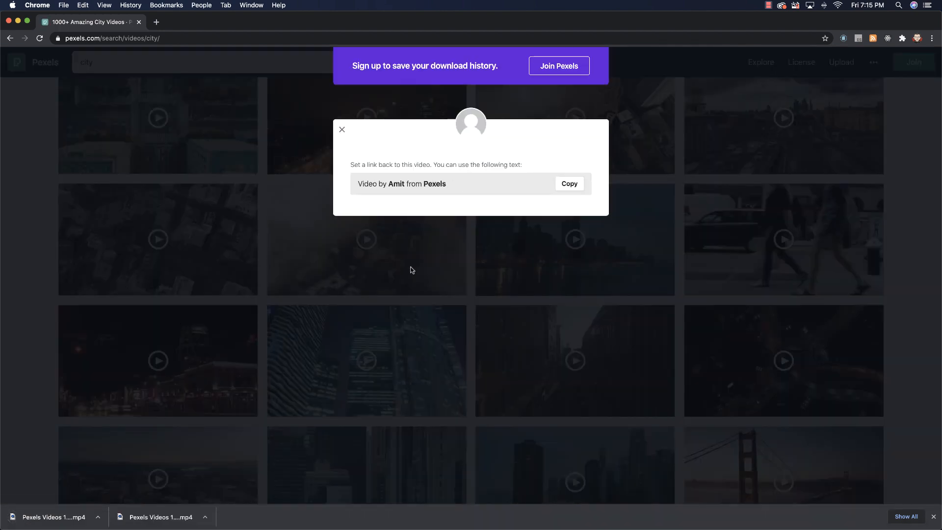
{"action": "left_click", "coordinate": [411, 251]}
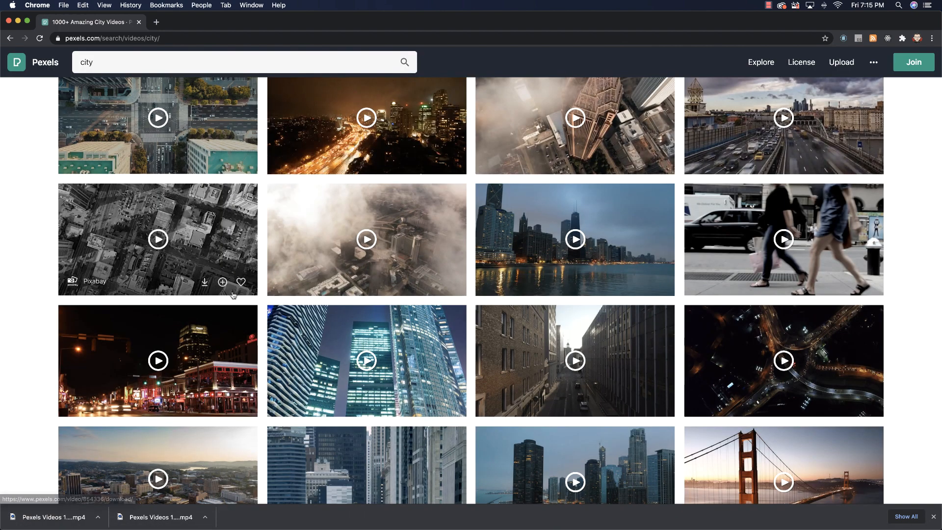
Find the "Aerial View Of Roads And Traffic" video further down the city results and download it
{"action": "scroll", "coordinate": [192, 245], "scroll_direction": "down", "scroll_amount": 1}
{"action": "scroll", "coordinate": [192, 246], "scroll_direction": "down", "scroll_amount": 5}
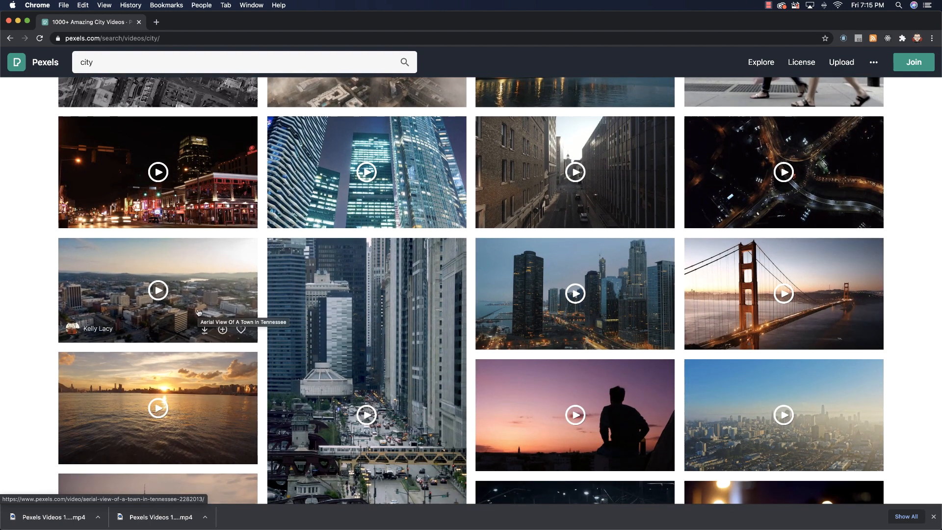
{"action": "scroll", "coordinate": [225, 310], "scroll_direction": "down", "scroll_amount": 5}
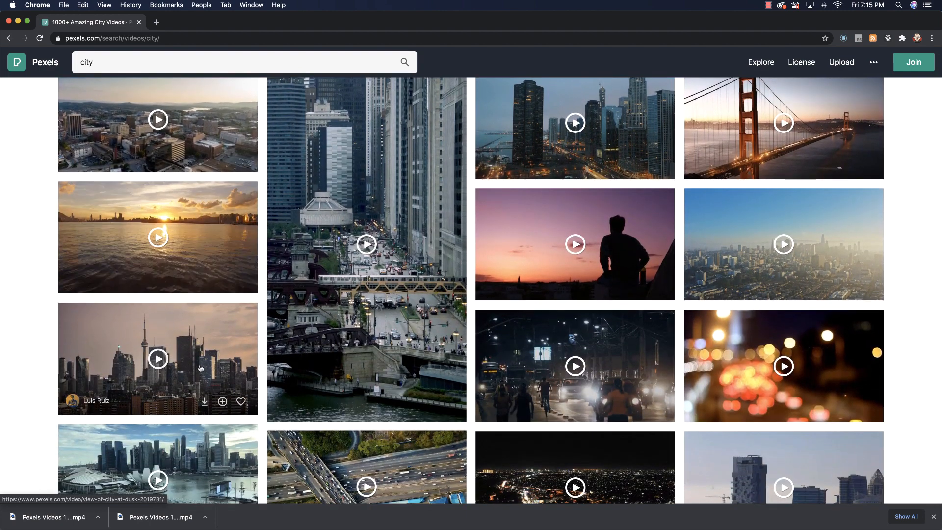
{"action": "scroll", "coordinate": [247, 366], "scroll_direction": "down", "scroll_amount": 7}
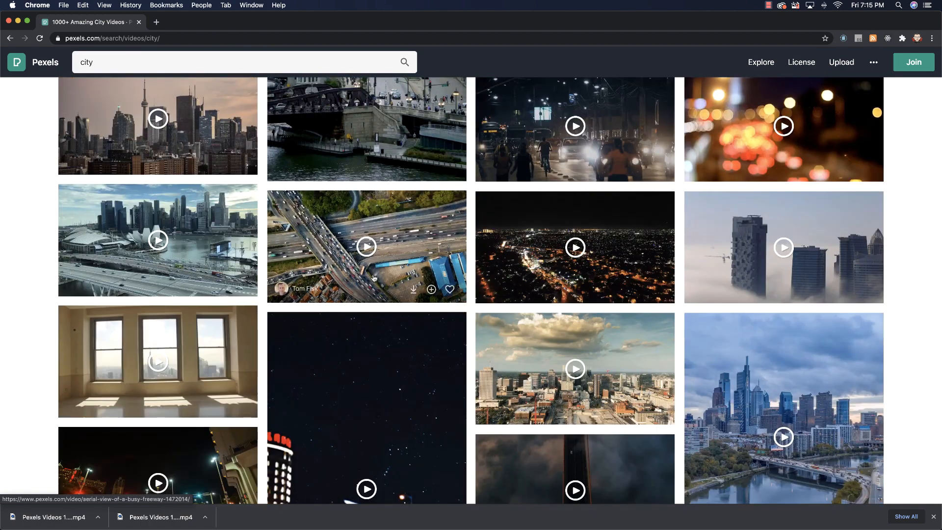
{"action": "scroll", "coordinate": [397, 270], "scroll_direction": "down", "scroll_amount": 10}
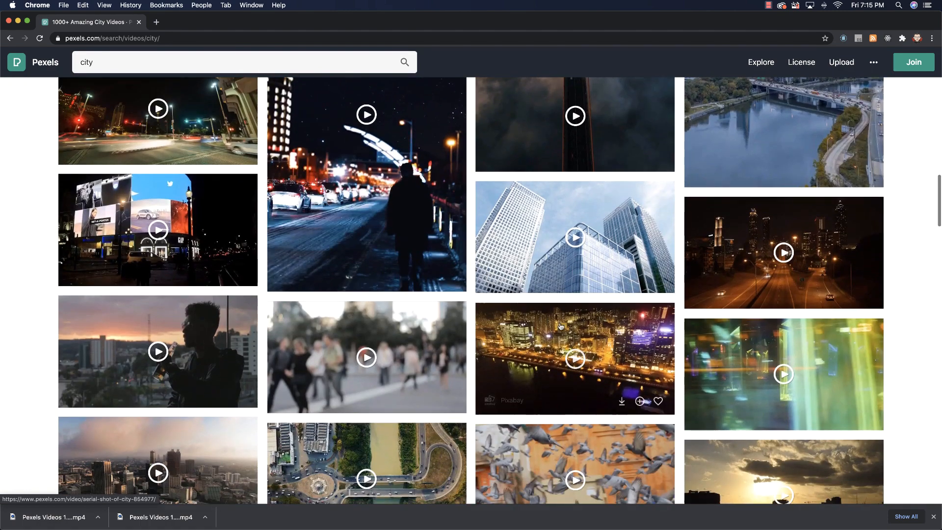
{"action": "scroll", "coordinate": [417, 293], "scroll_direction": "down", "scroll_amount": 5}
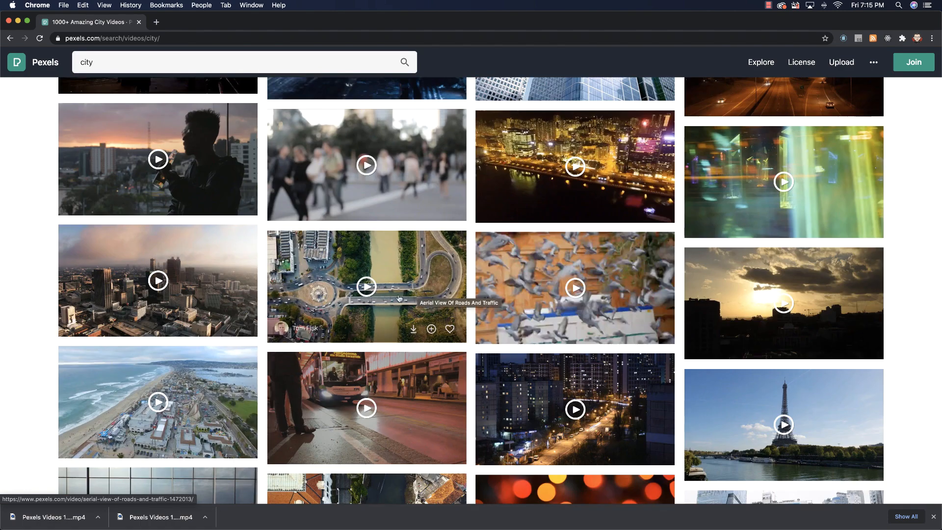
{"action": "left_click", "coordinate": [418, 330]}
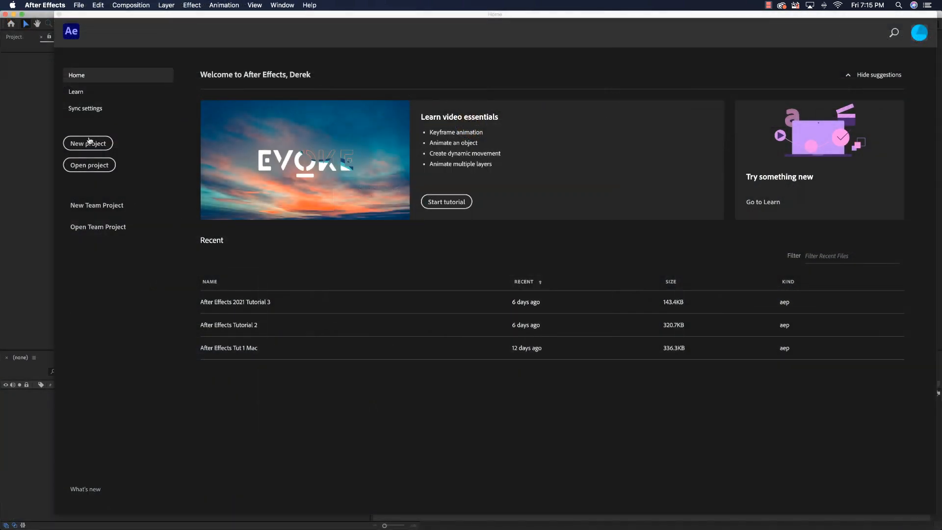
In After Effects, start a new project and import Background.png and the three Pexels videos from the After Effects 4 folder, with Create Composition off
{"action": "left_click", "coordinate": [89, 142]}
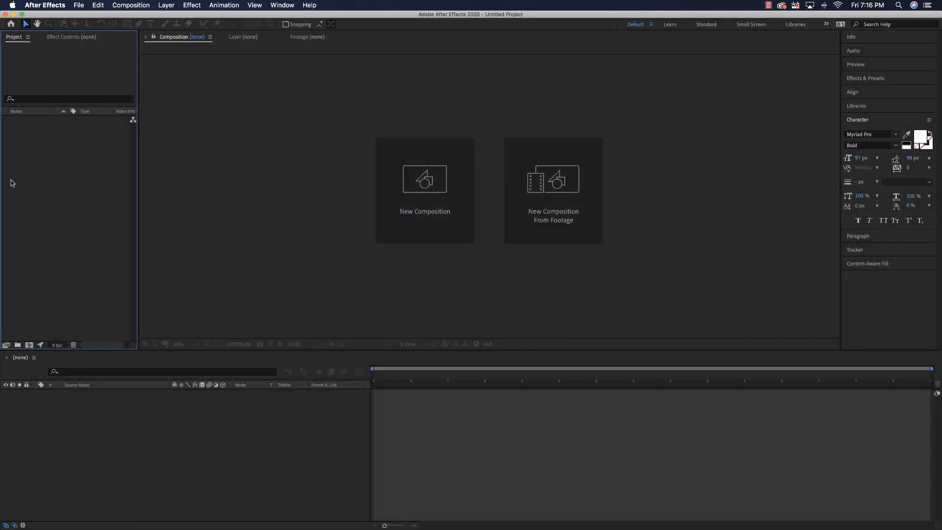
{"action": "right_click", "coordinate": [62, 187]}
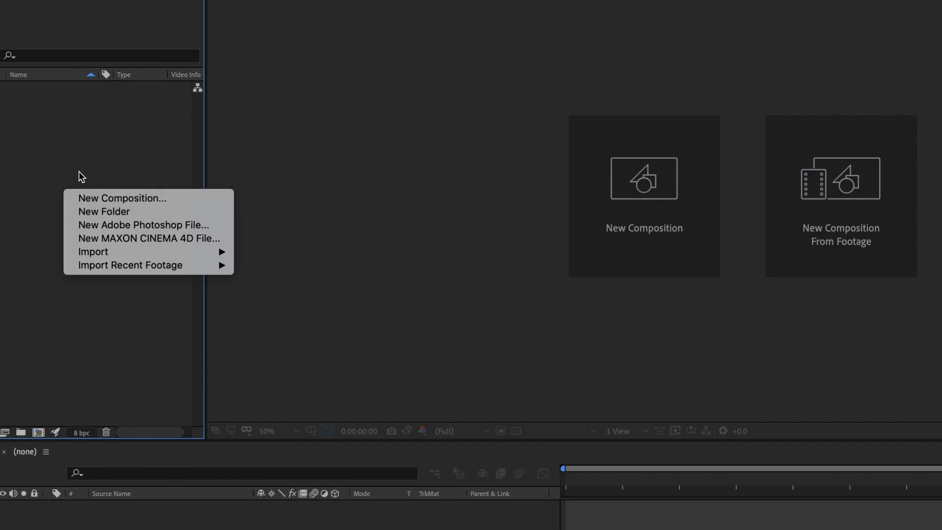
{"action": "mouse_move", "coordinate": [115, 253]}
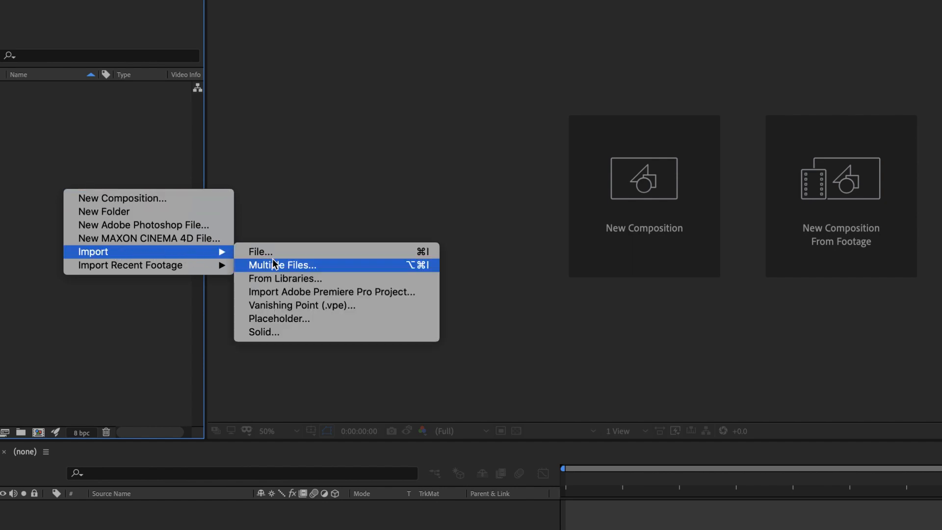
{"action": "left_click", "coordinate": [307, 251]}
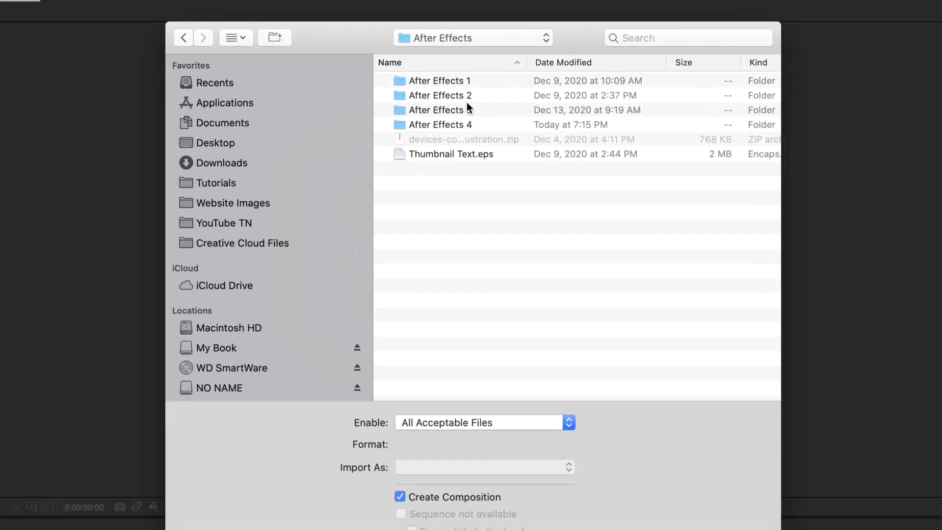
{"action": "double_click", "coordinate": [441, 124]}
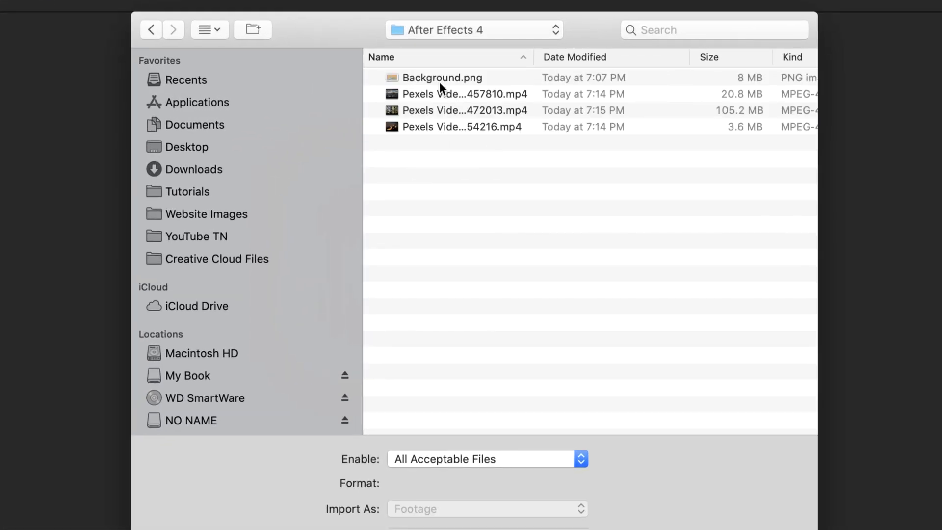
{"action": "left_click", "coordinate": [439, 81]}
{"action": "left_click", "coordinate": [438, 128], "text": "shift"}
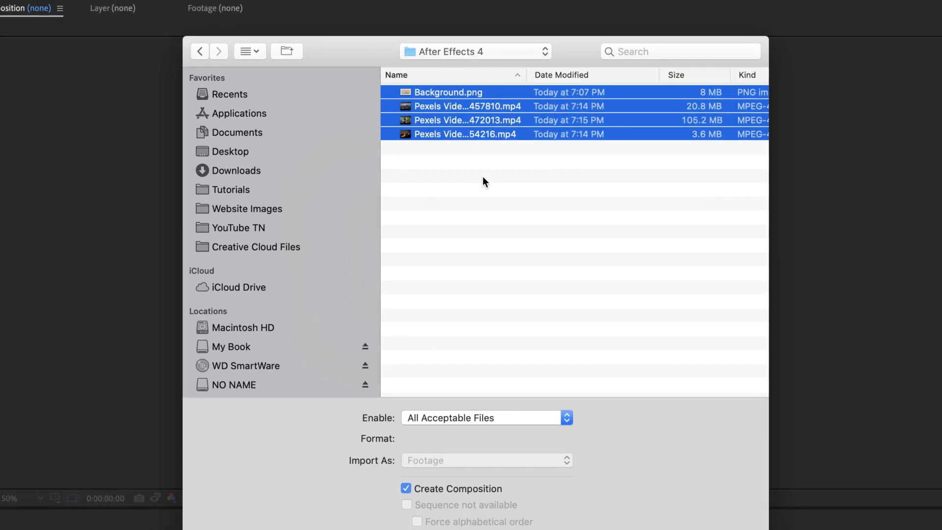
{"action": "left_click", "coordinate": [406, 488]}
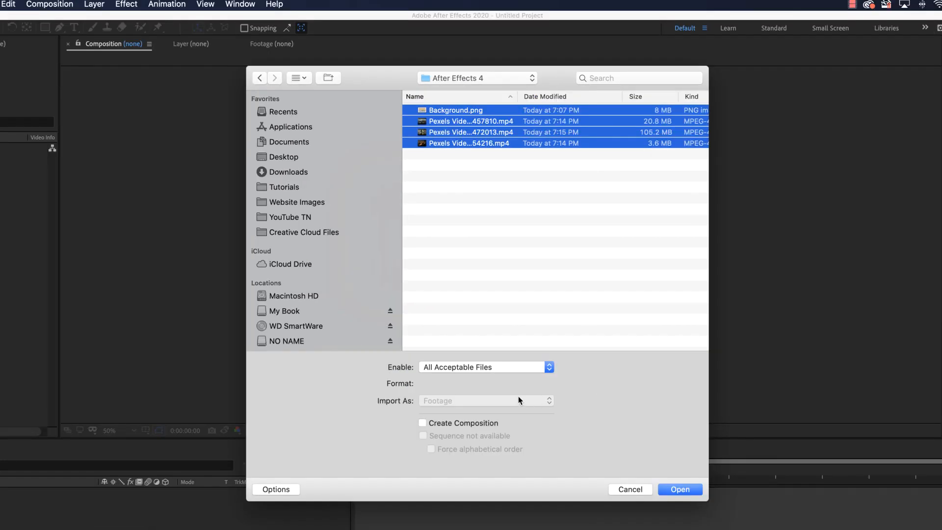
{"action": "left_click", "coordinate": [684, 491]}
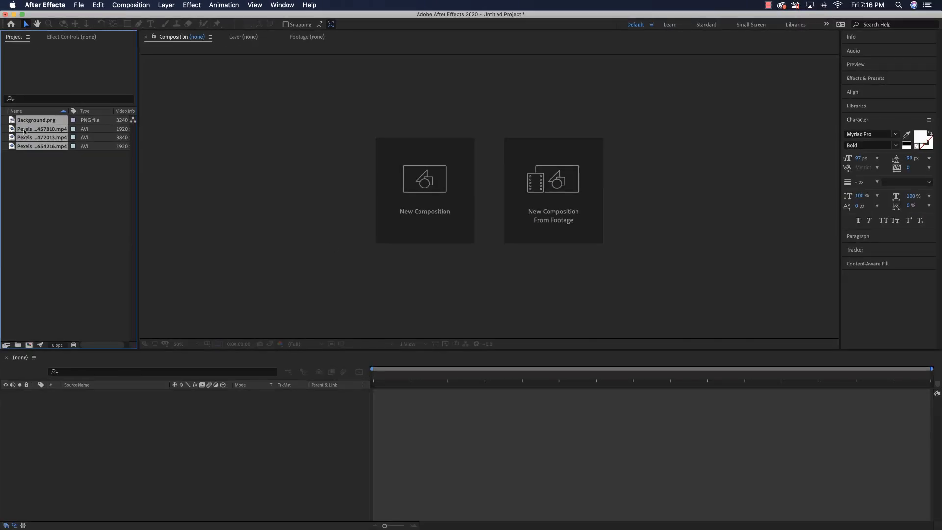
Create a composition from the Pexels Videos 1457810.mp4 clip and preview its playback, stopping at about 0:00:02:15
{"action": "left_click", "coordinate": [41, 176]}
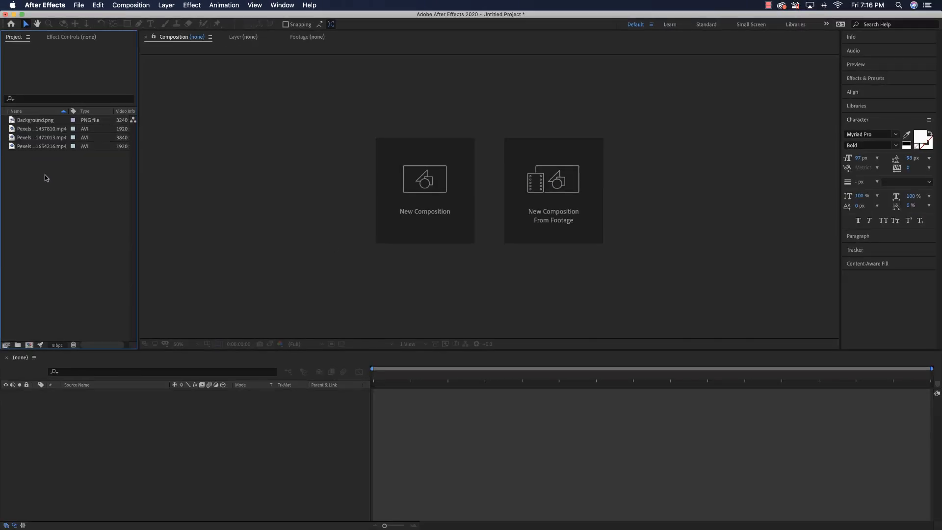
{"action": "left_click", "coordinate": [14, 121]}
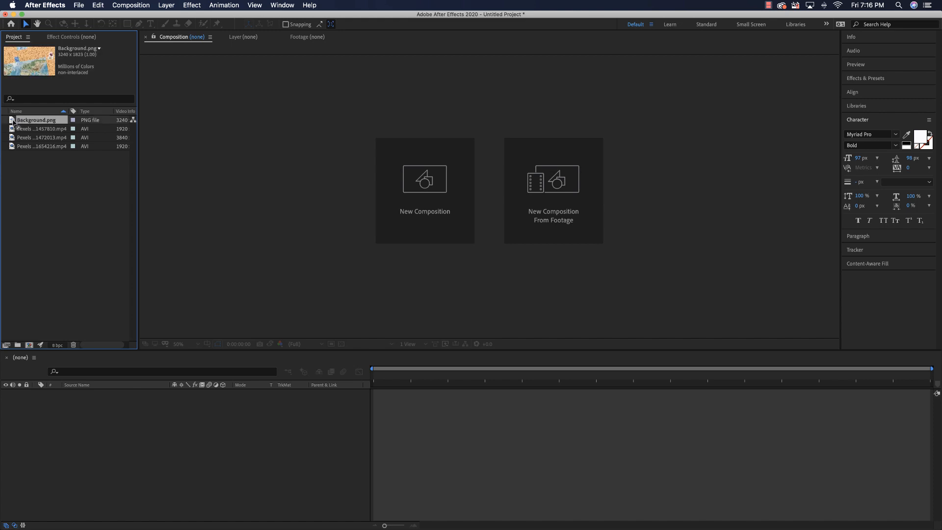
{"action": "left_click", "coordinate": [21, 130]}
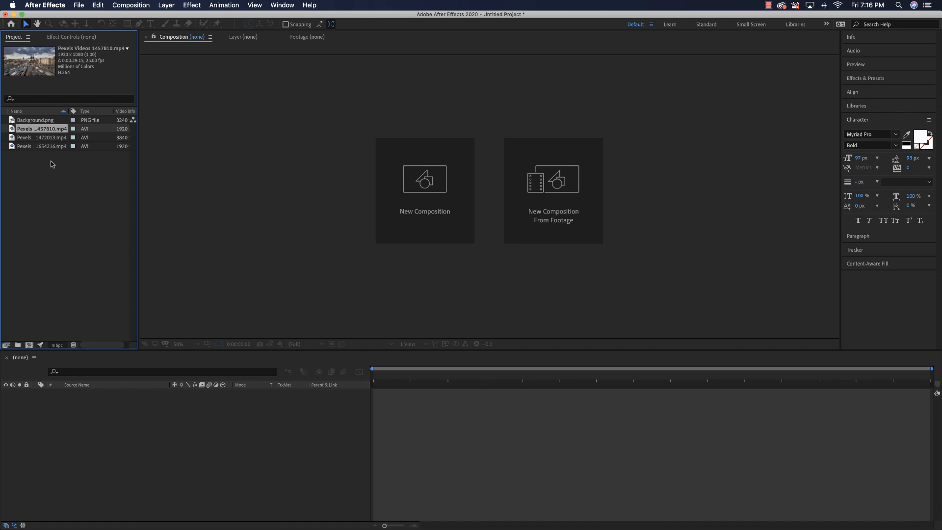
{"action": "left_click_drag", "start_coordinate": [12, 130], "coordinate": [386, 400]}
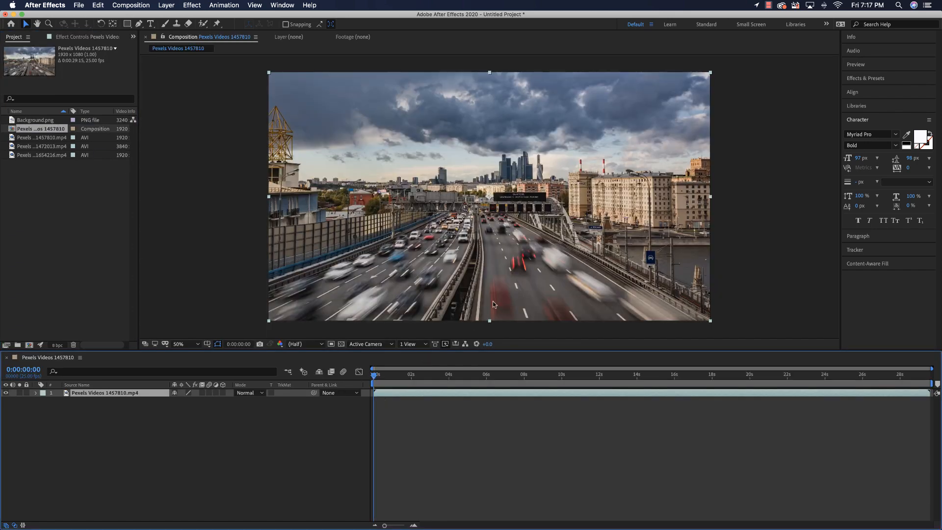
{"action": "key", "text": "space"}
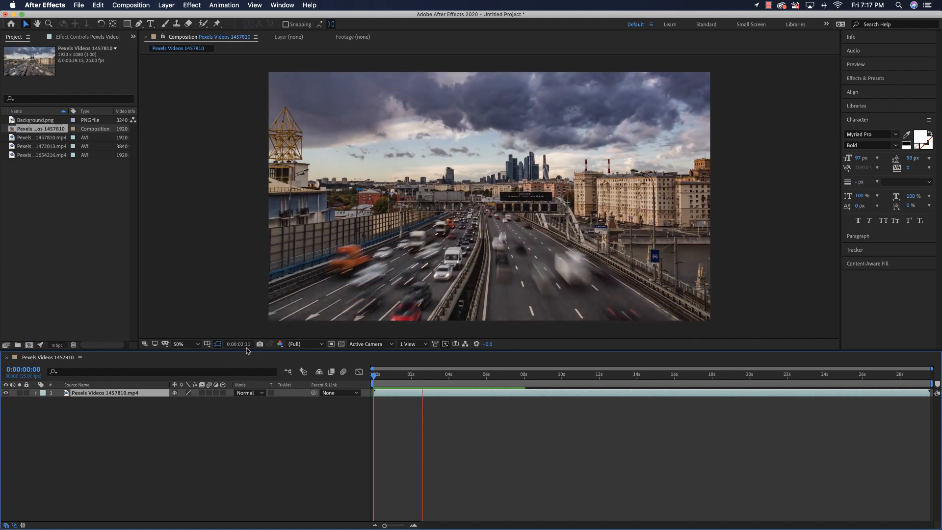
{"action": "key", "text": "space"}
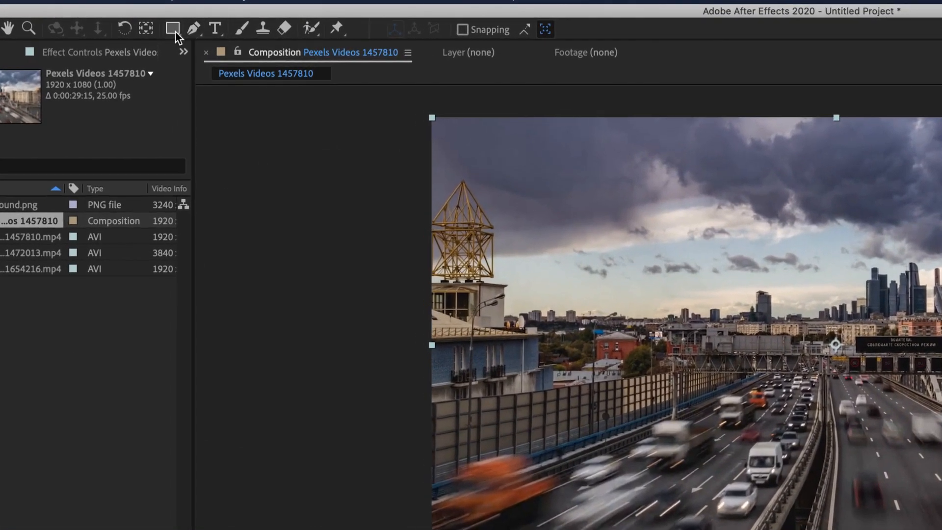
{"action": "left_click", "coordinate": [128, 24]}
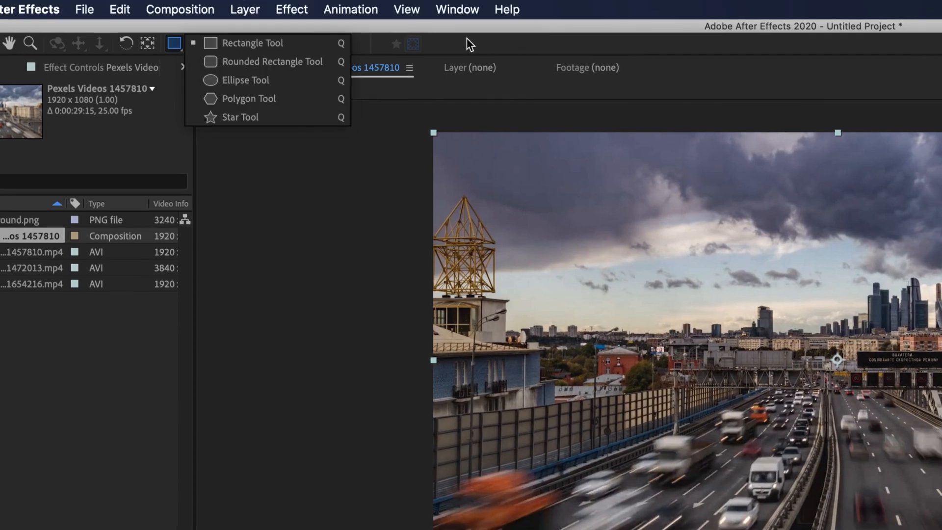
{"action": "left_click", "coordinate": [173, 119]}
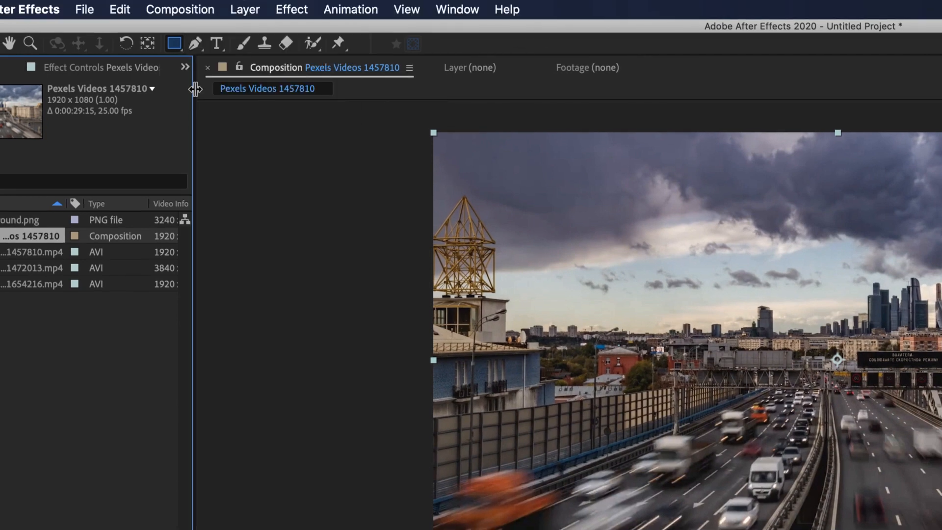
{"action": "left_click", "coordinate": [196, 45]}
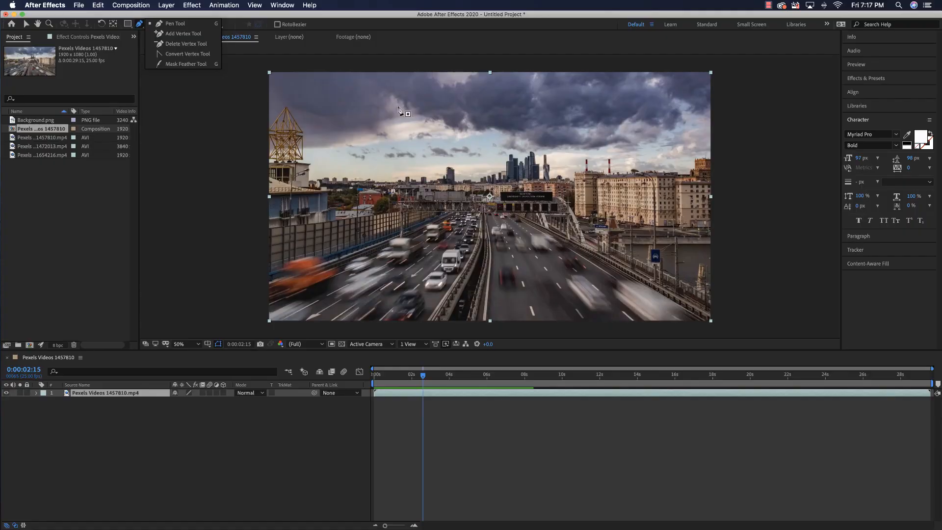
Draw a rectangular mask on the Pexels Videos 1457810.mp4 layer around the skyline and the central part of the highway
{"action": "left_click", "coordinate": [128, 23]}
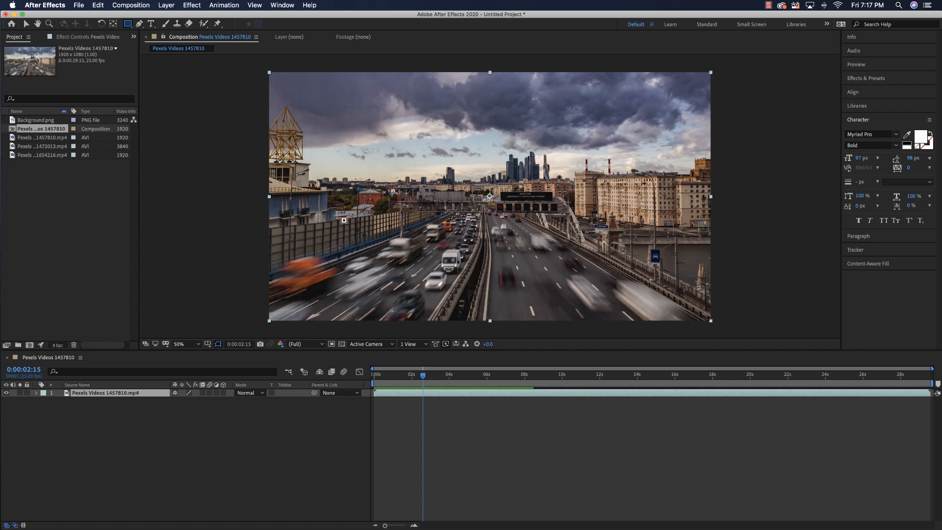
{"action": "left_click", "coordinate": [100, 394]}
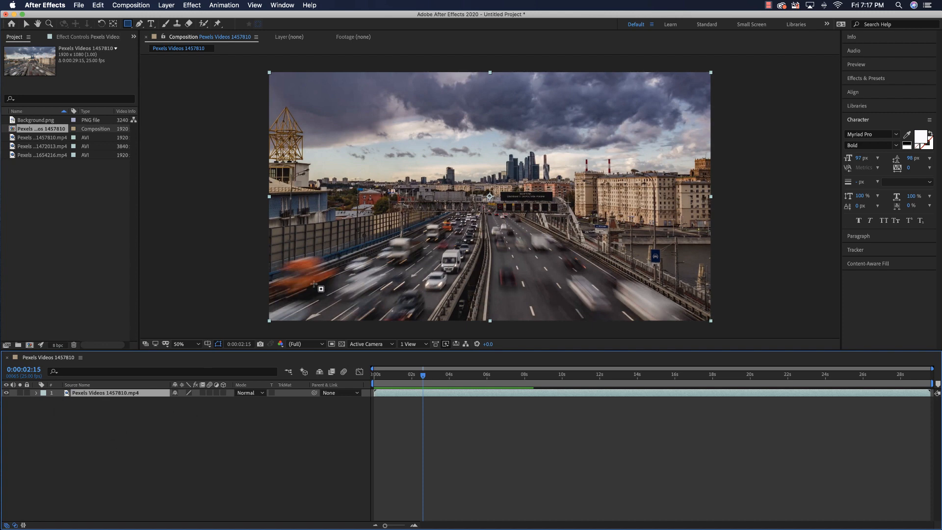
{"action": "left_click", "coordinate": [127, 24]}
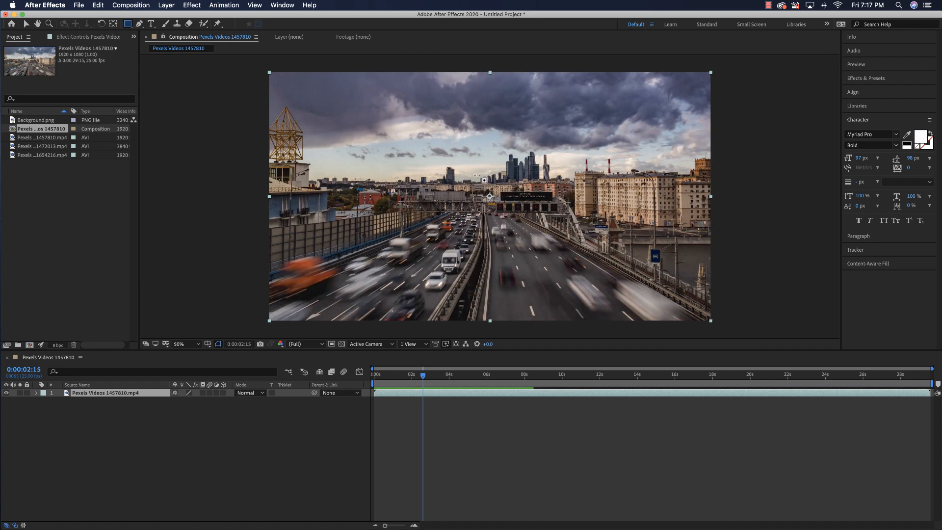
{"action": "mouse_move", "coordinate": [409, 135]}
{"action": "left_mouse_down"}
{"action": "mouse_move", "coordinate": [506, 208]}
{"action": "mouse_move", "coordinate": [608, 309]}
{"action": "left_mouse_up"}
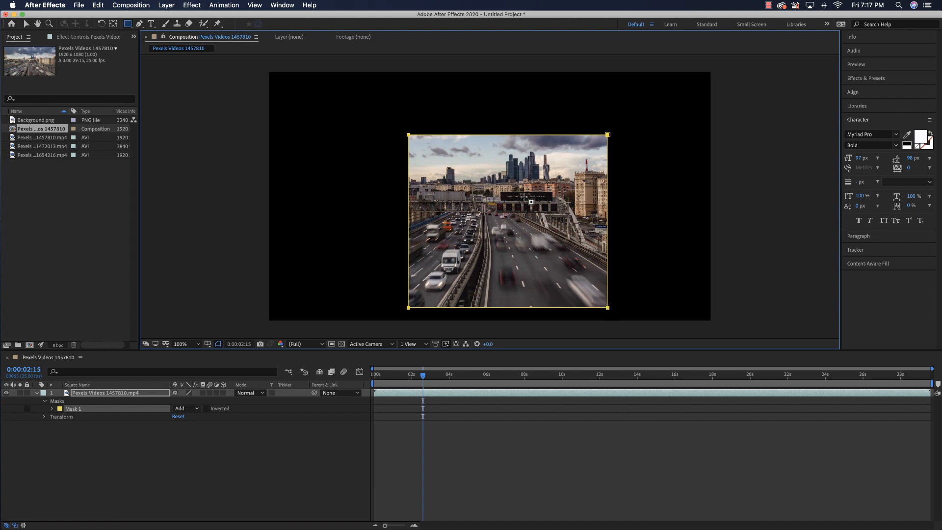
Extend the mask's left edge outward to include the blurred vehicles and noise barrier, and open the Pexels Videos 1457810.mp4 layer in its Layer viewer
{"action": "key", "text": "v"}
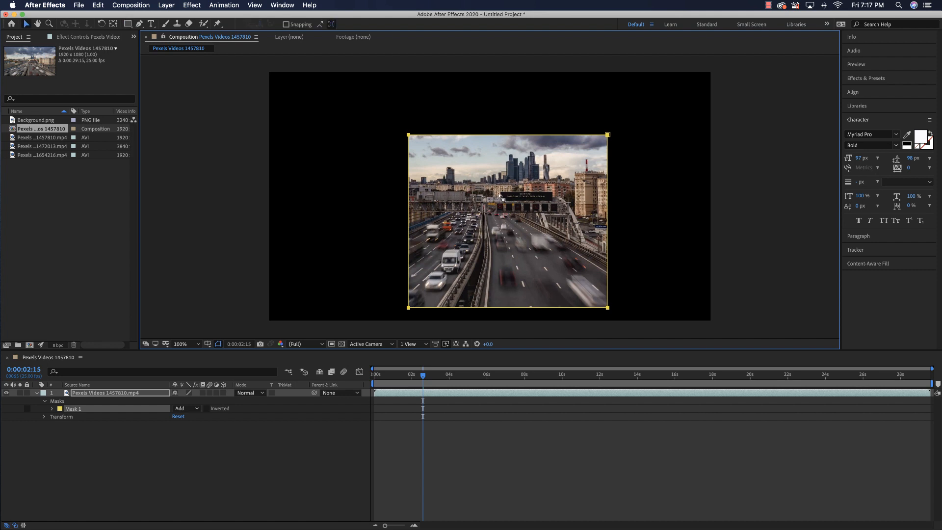
{"action": "left_click", "coordinate": [476, 197]}
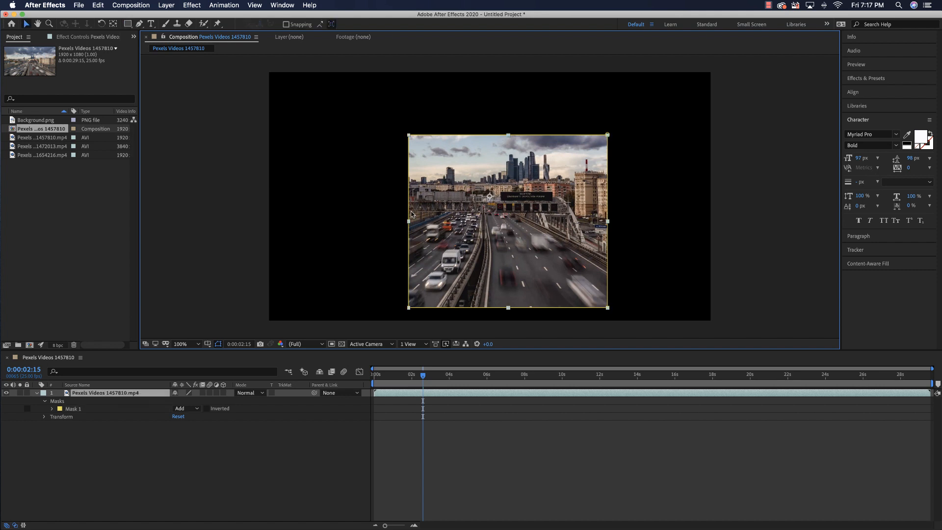
{"action": "left_click_drag", "start_coordinate": [409, 212], "coordinate": [338, 210]}
{"action": "double_click", "coordinate": [339, 210]}
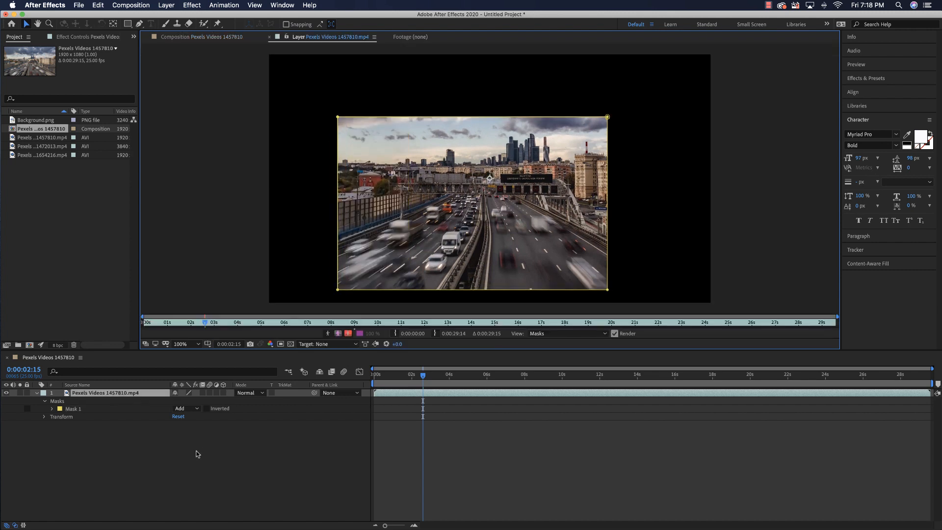
{"action": "left_click", "coordinate": [197, 453]}
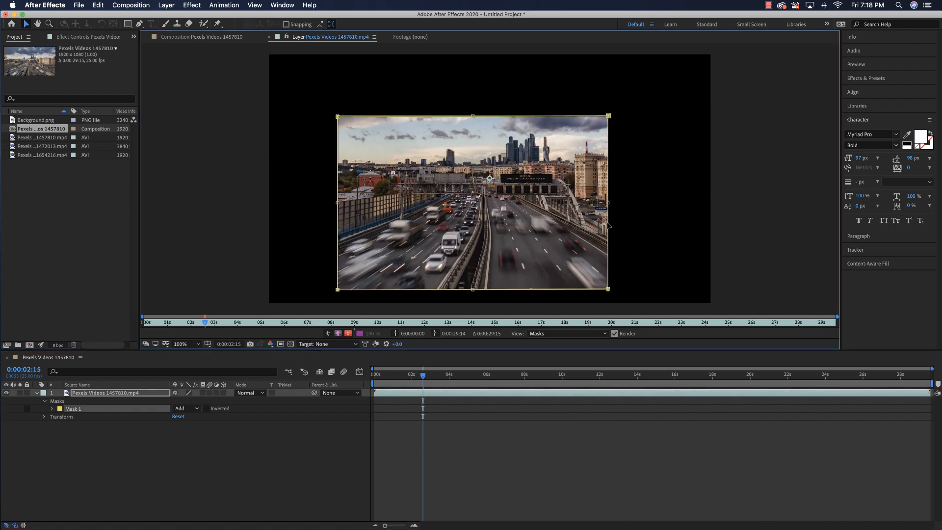
Enlarge the mask toward its upper right with the free-transform box, and shift the whole mask slightly to the right
{"action": "mouse_move", "coordinate": [618, 112]}
{"action": "left_mouse_down"}
{"action": "mouse_move", "coordinate": [587, 88]}
{"action": "mouse_move", "coordinate": [610, 128]}
{"action": "mouse_move", "coordinate": [613, 111]}
{"action": "mouse_move", "coordinate": [637, 94]}
{"action": "mouse_move", "coordinate": [618, 104]}
{"action": "left_mouse_up"}
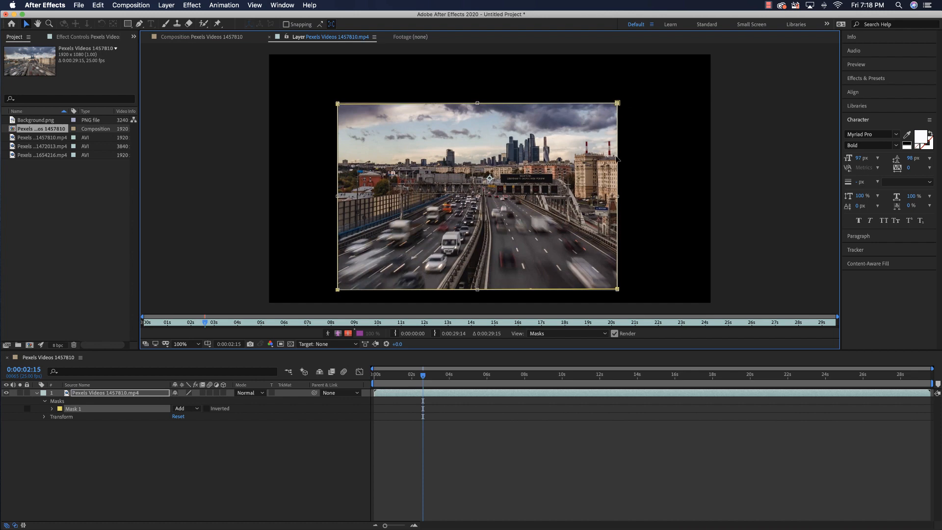
{"action": "key", "text": "Return"}
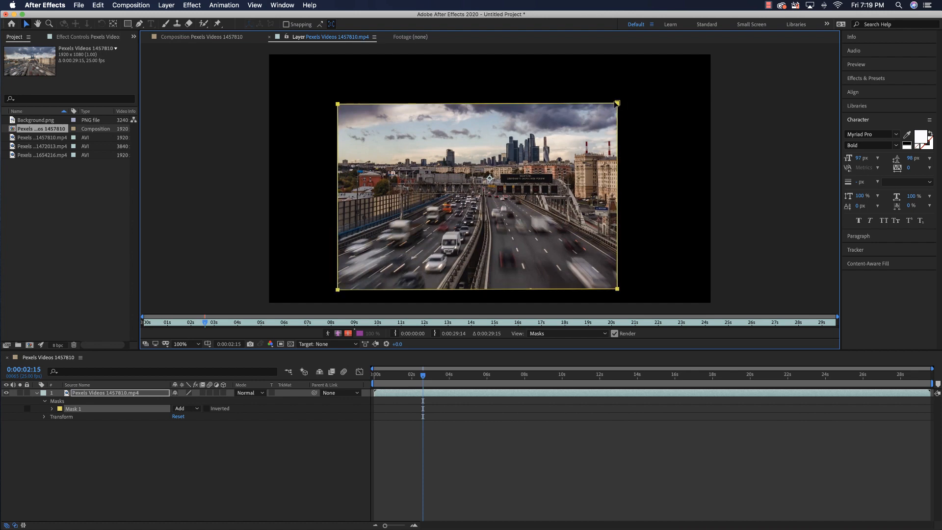
{"action": "mouse_move", "coordinate": [618, 104]}
{"action": "left_mouse_down"}
{"action": "mouse_move", "coordinate": [641, 80]}
{"action": "mouse_move", "coordinate": [614, 84]}
{"action": "mouse_move", "coordinate": [631, 88]}
{"action": "mouse_move", "coordinate": [626, 104]}
{"action": "left_mouse_up"}
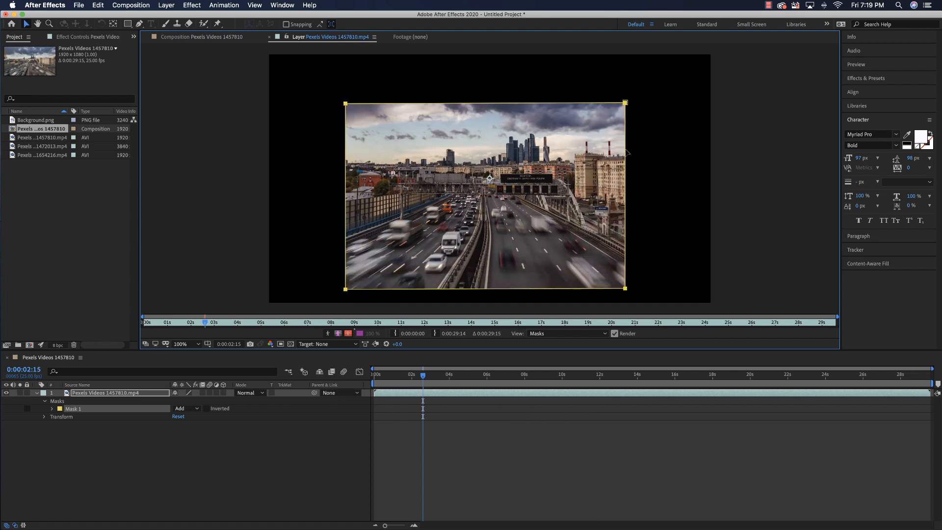
Raise the mask's top edge into the clouds and bring it back down above the skyline, at about 264 px
{"action": "left_click", "coordinate": [548, 132]}
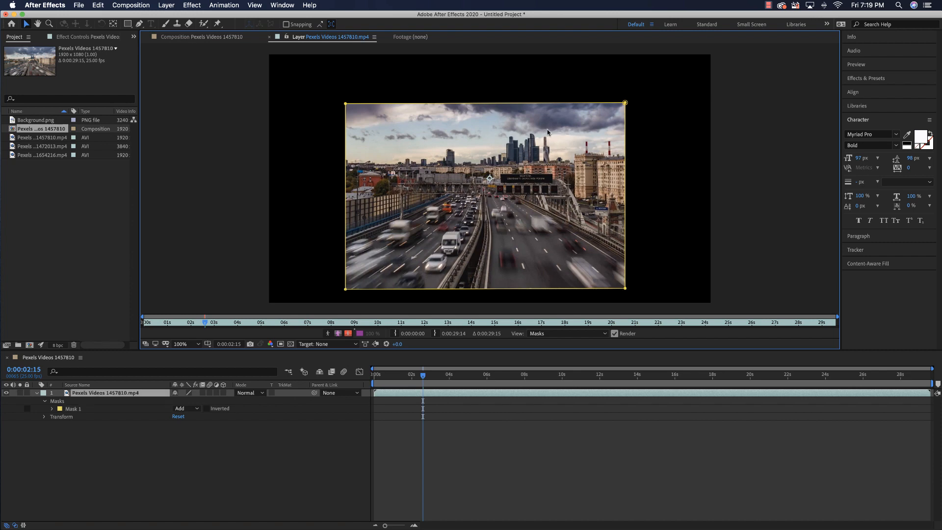
{"action": "left_click_drag", "start_coordinate": [572, 104], "coordinate": [573, 83]}
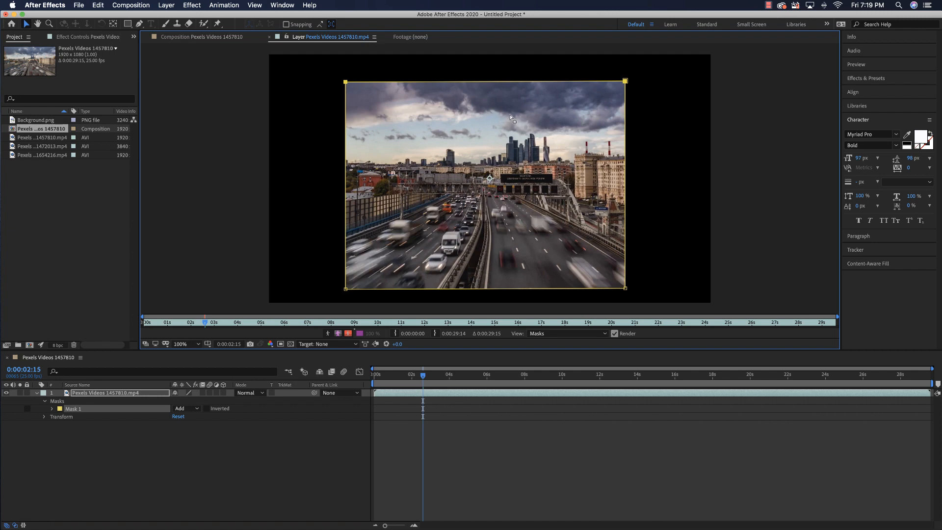
{"action": "left_click_drag", "start_coordinate": [526, 84], "coordinate": [523, 117]}
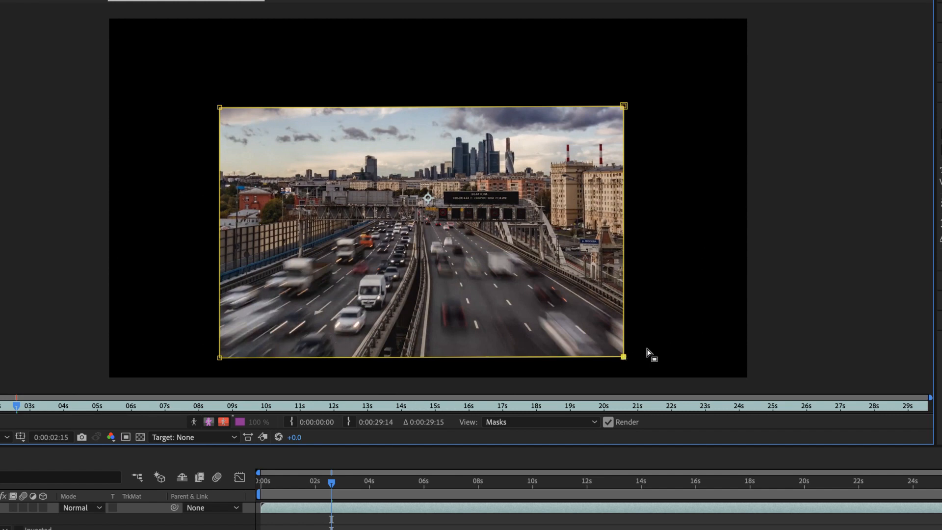
Make the mask's lower-right corner its first vertex
{"action": "right_click", "coordinate": [624, 360]}
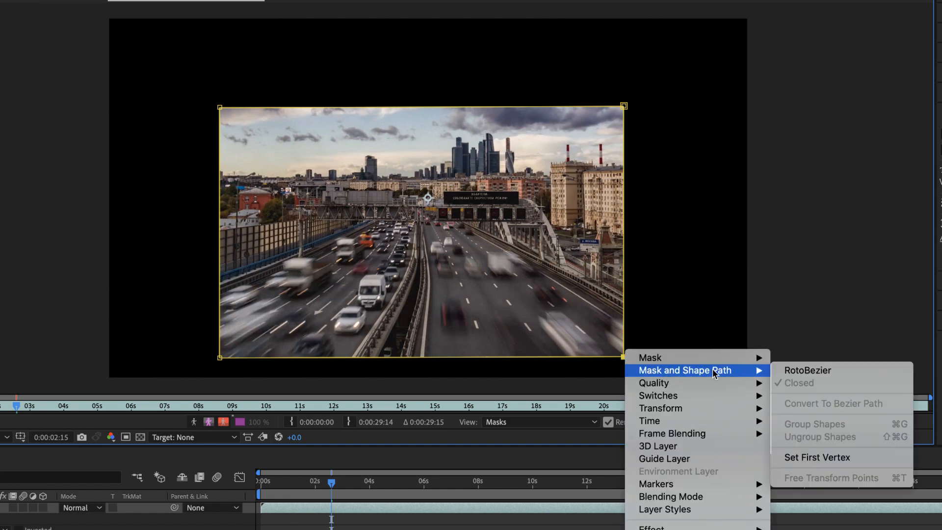
{"action": "left_click", "coordinate": [808, 457]}
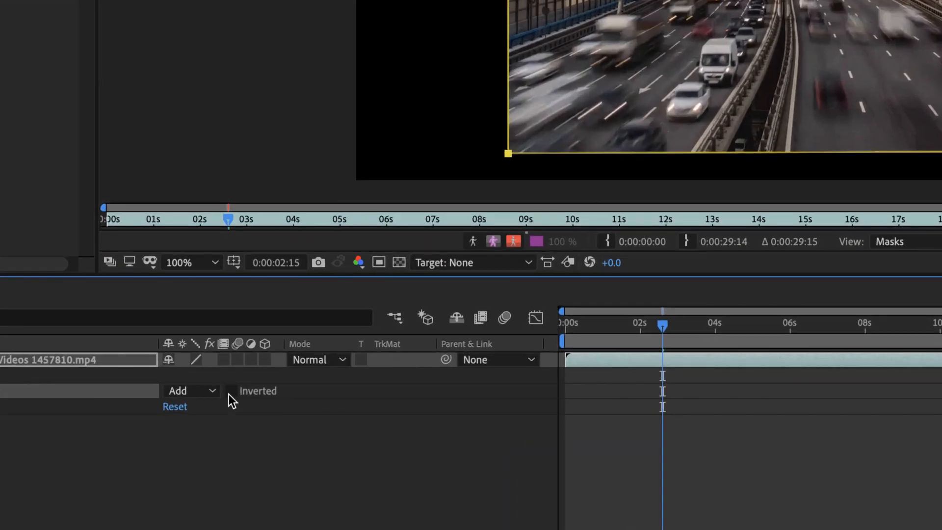
Invert Mask 1 to preview the area outside the rectangle, and turn the inversion off again
{"action": "left_click", "coordinate": [232, 392]}
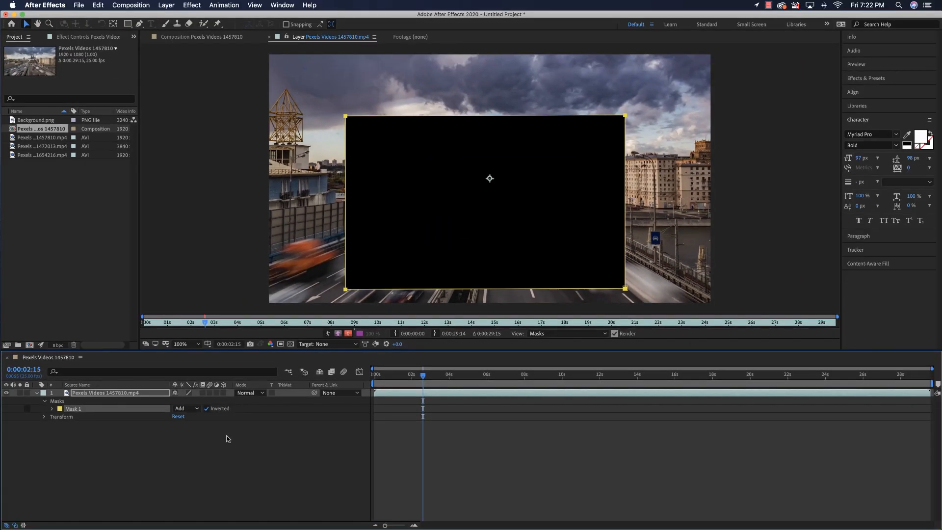
{"action": "left_click", "coordinate": [206, 408]}
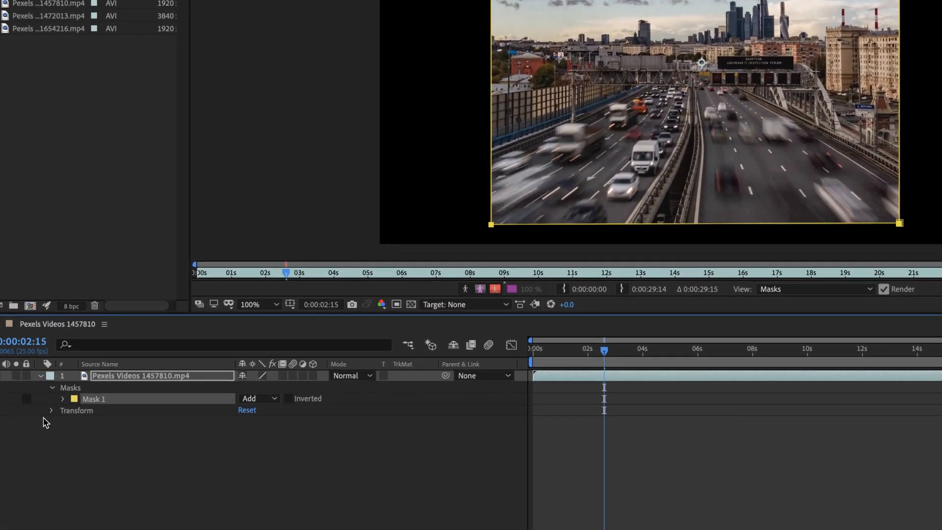
Expand Mask 1's properties, reset its Mask Path shape to Ellipse, and undo the shape change
{"action": "left_click", "coordinate": [62, 398]}
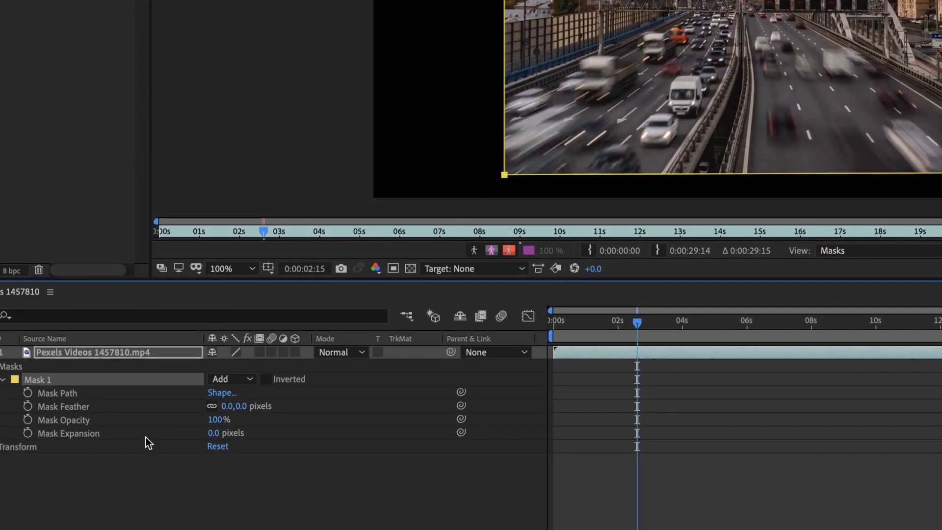
{"action": "left_click", "coordinate": [221, 392]}
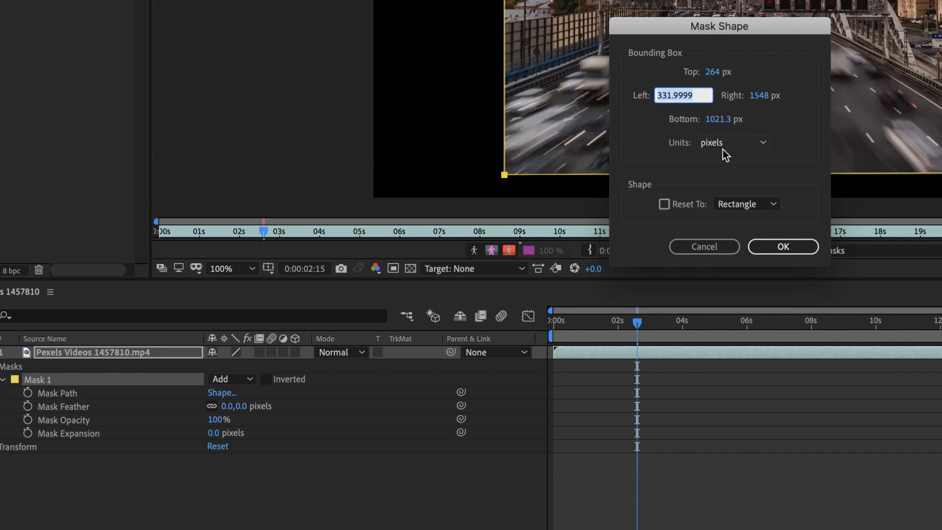
{"action": "left_click", "coordinate": [665, 204]}
{"action": "left_click", "coordinate": [728, 205]}
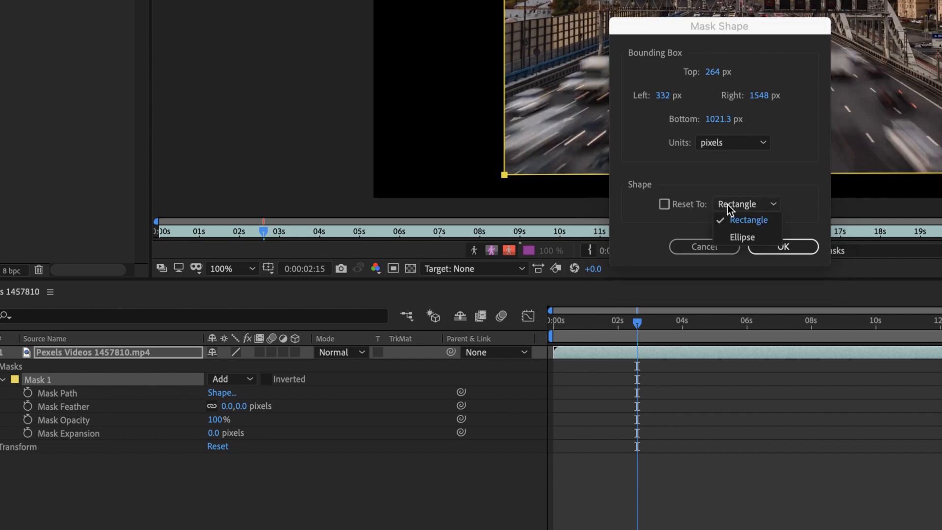
{"action": "left_click", "coordinate": [740, 239]}
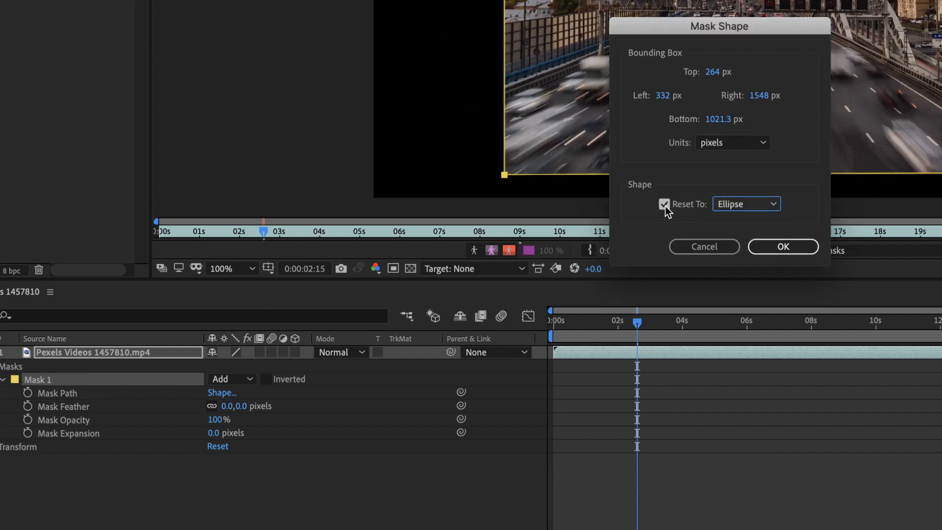
{"action": "left_click", "coordinate": [783, 246]}
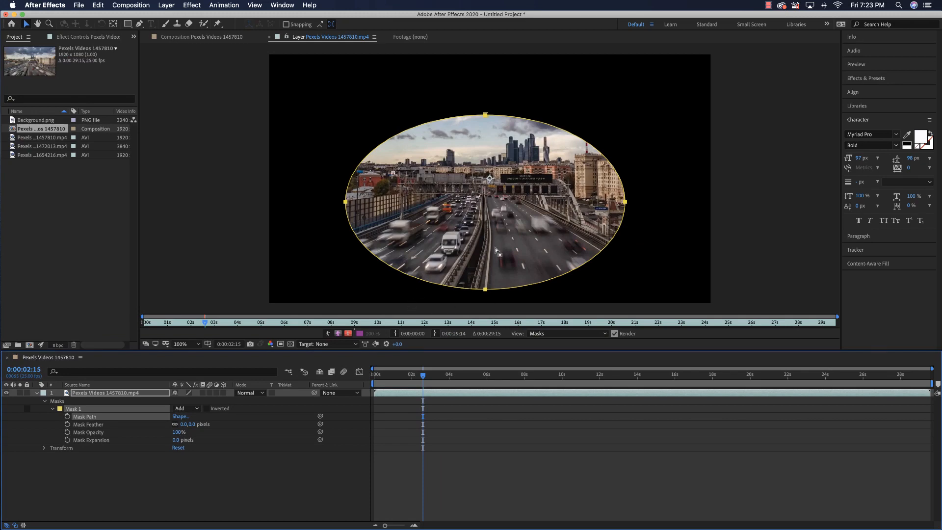
{"action": "key", "text": "super+z"}
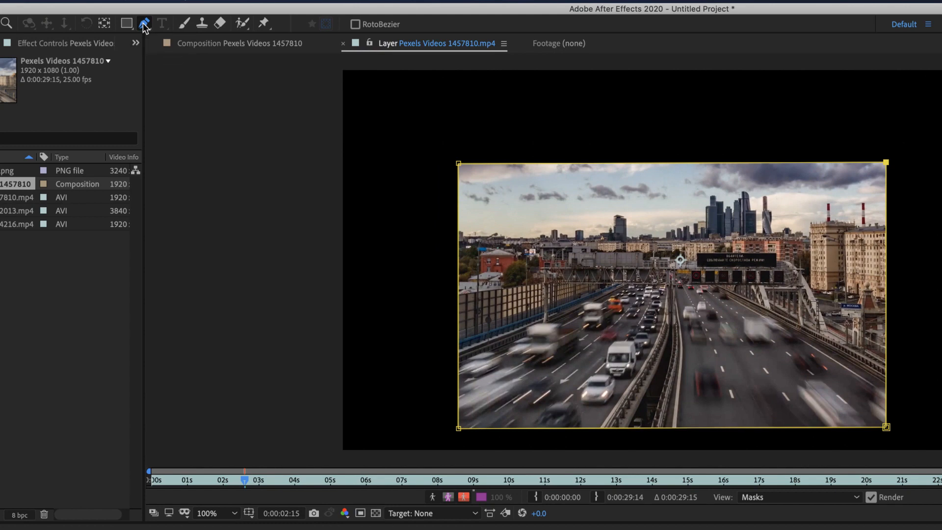
Curve the mask's upper-left corner with the Convert Vertex Tool, and undo the curve
{"action": "left_click", "coordinate": [144, 24]}
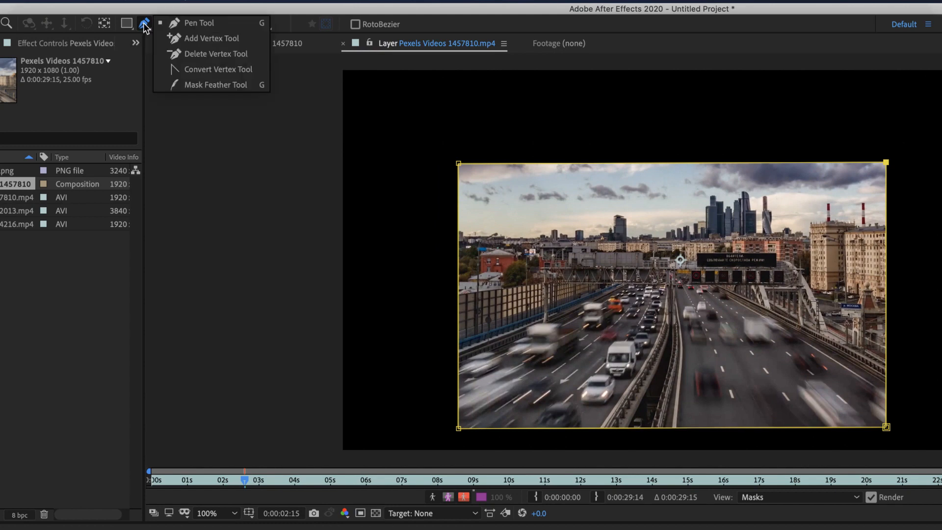
{"action": "left_click", "coordinate": [205, 69]}
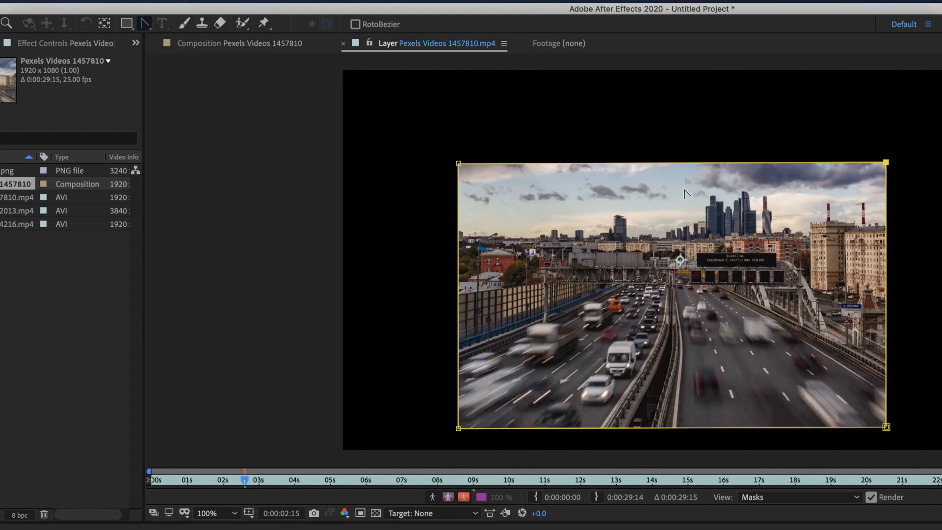
{"action": "left_click_drag", "start_coordinate": [459, 166], "coordinate": [555, 108]}
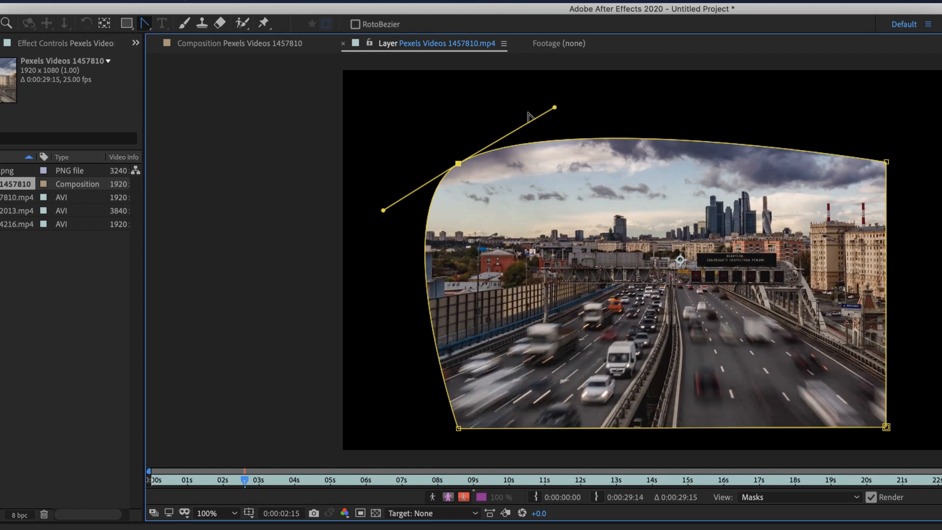
{"action": "key", "text": "ctrl+z"}
{"action": "key", "text": "ctrl+z"}
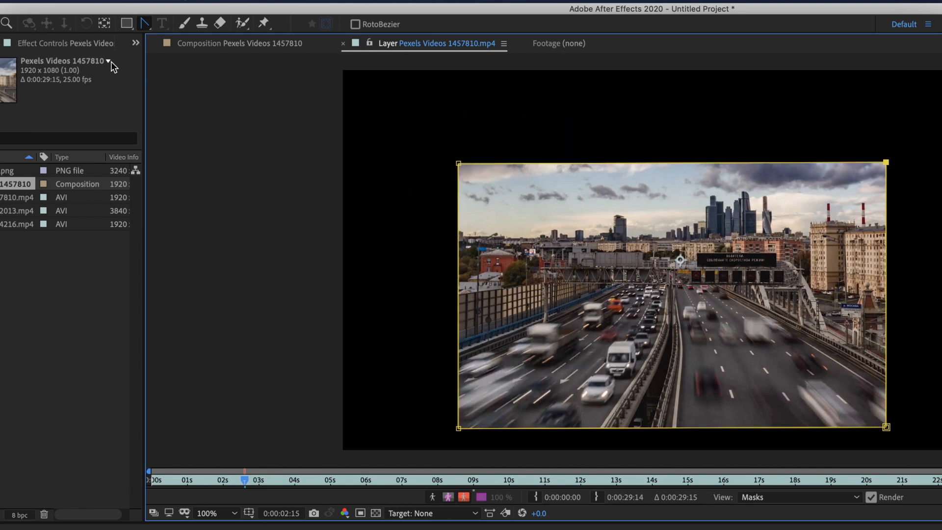
Try the Add Vertex Tool on the mask's top edge, undo it, and add a vertex midway down the left edge
{"action": "left_click", "coordinate": [145, 23]}
{"action": "left_click", "coordinate": [184, 38]}
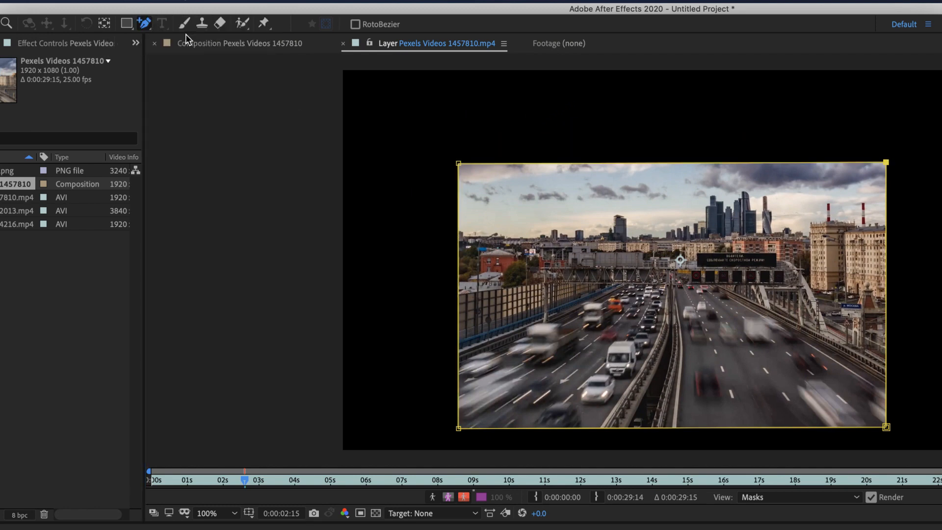
{"action": "left_click", "coordinate": [569, 164]}
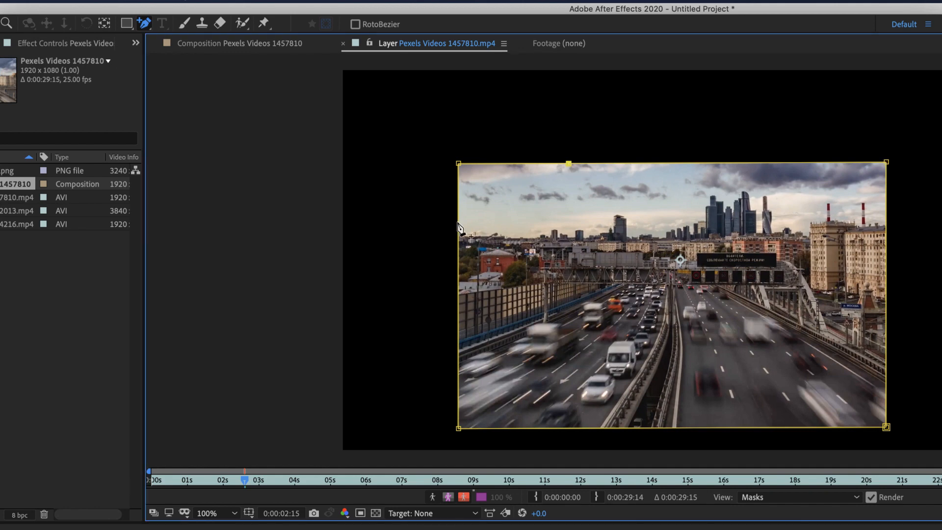
{"action": "left_click", "coordinate": [459, 222]}
{"action": "key", "text": "ctrl+z"}
{"action": "left_click", "coordinate": [458, 282]}
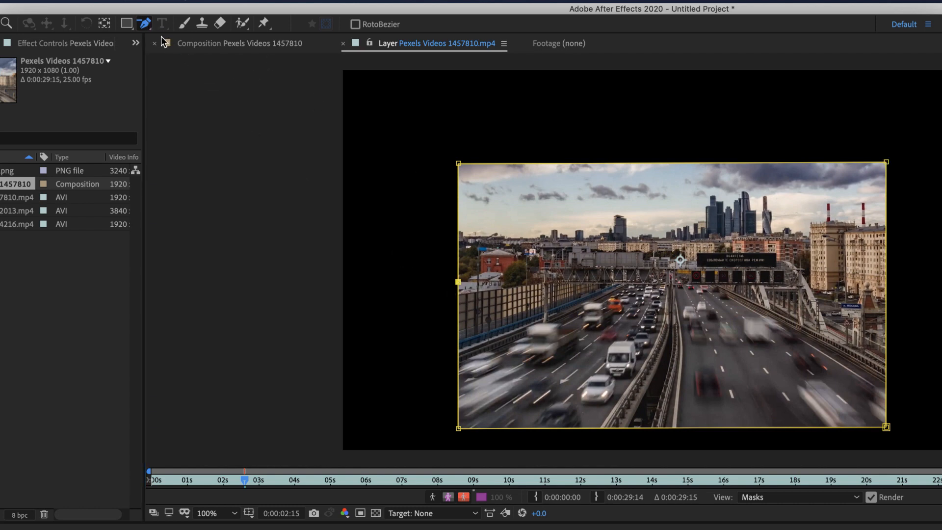
Remove the added vertex from the mask's left edge with the Delete Vertex Tool
{"action": "left_click", "coordinate": [147, 23]}
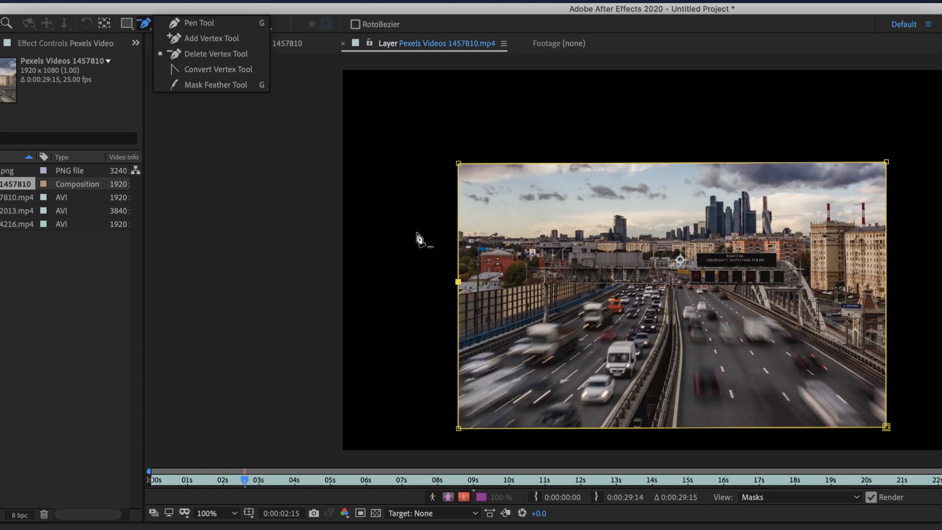
{"action": "left_click", "coordinate": [458, 283]}
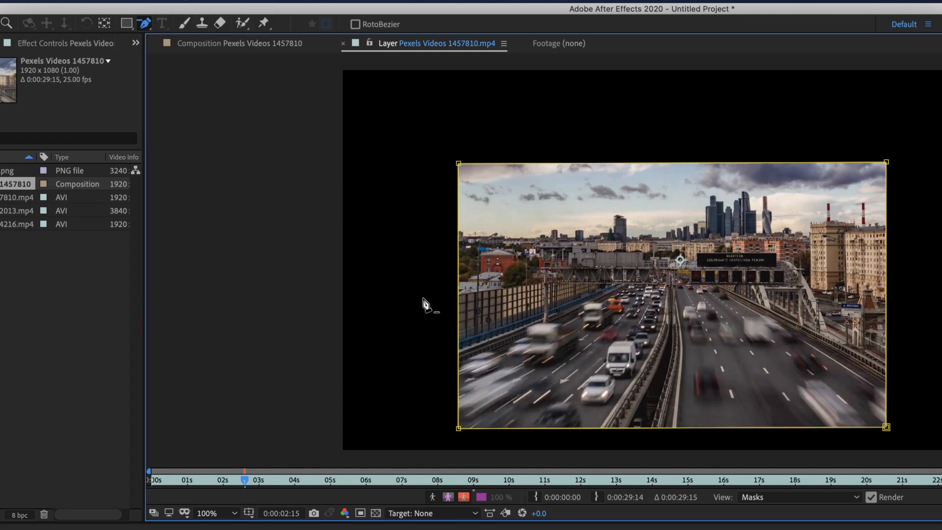
Try feathering the mask outward from its left edge with the Mask Feather Tool, undo it, and return to the Pen Tool
{"action": "left_click", "coordinate": [147, 24]}
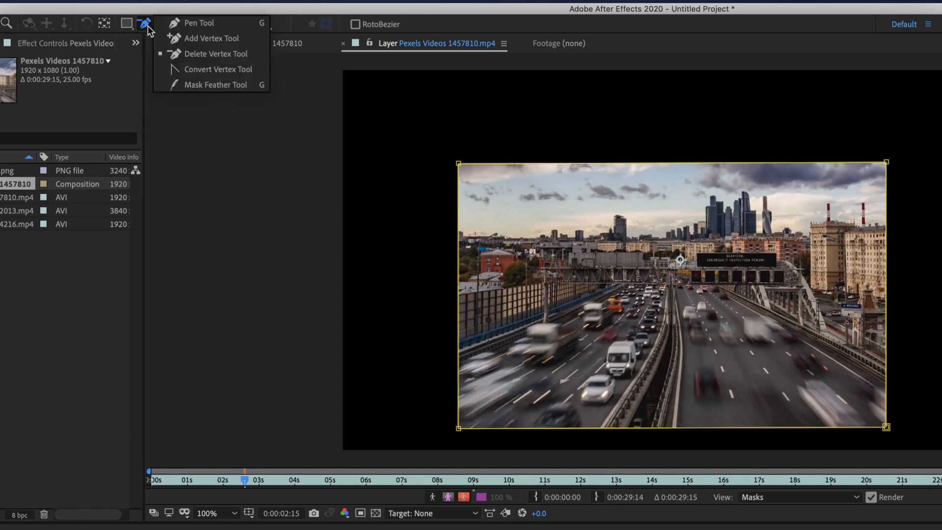
{"action": "left_click", "coordinate": [191, 85]}
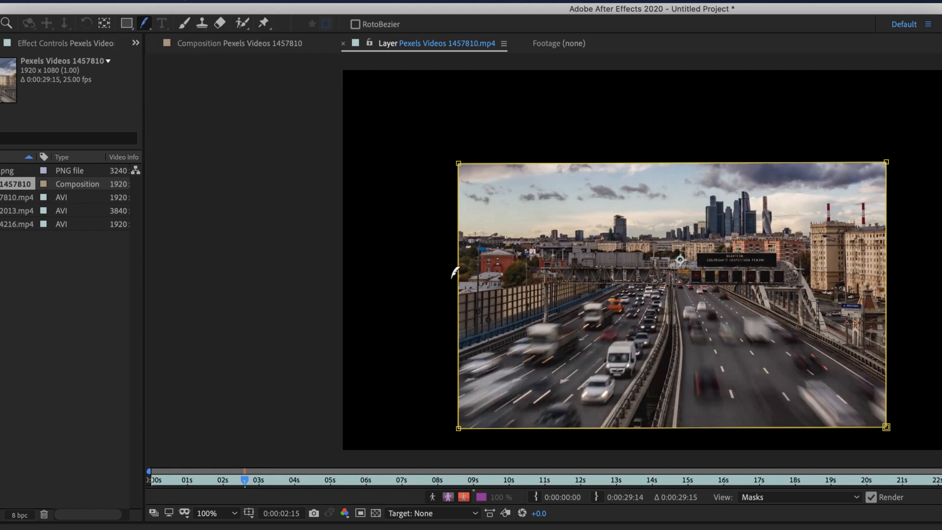
{"action": "left_click_drag", "start_coordinate": [459, 283], "coordinate": [429, 427]}
{"action": "key", "text": "super+z"}
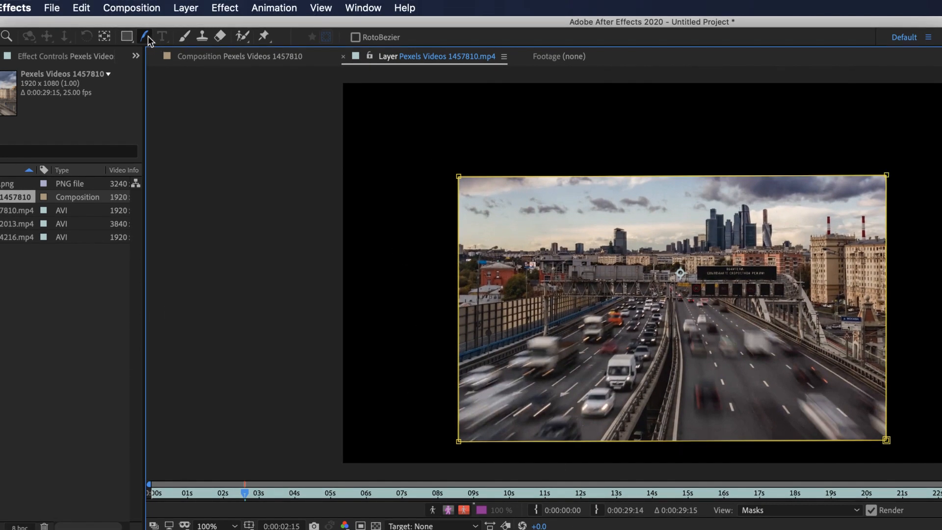
{"action": "left_click", "coordinate": [148, 37]}
{"action": "left_click", "coordinate": [184, 36]}
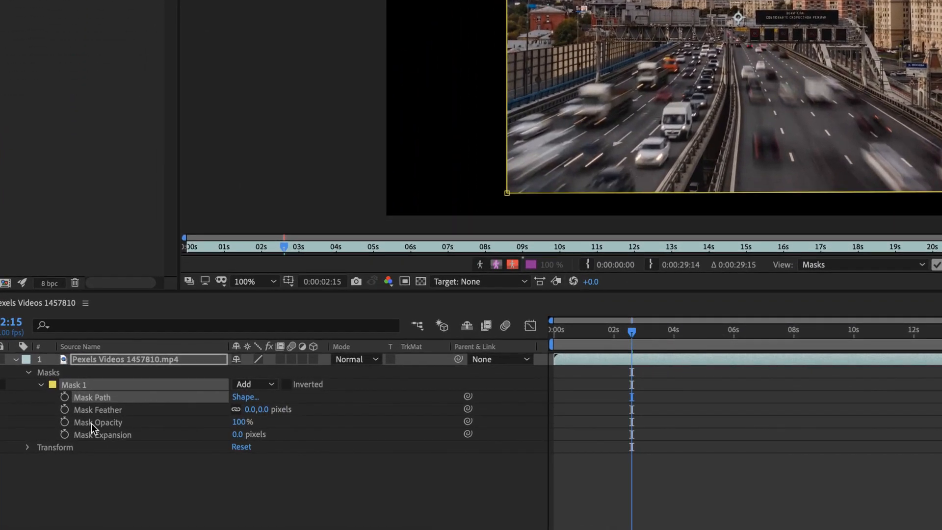
Try out different Mask Opacity and Mask Expansion values on Mask 1, and undo the changes
{"action": "left_click", "coordinate": [91, 423]}
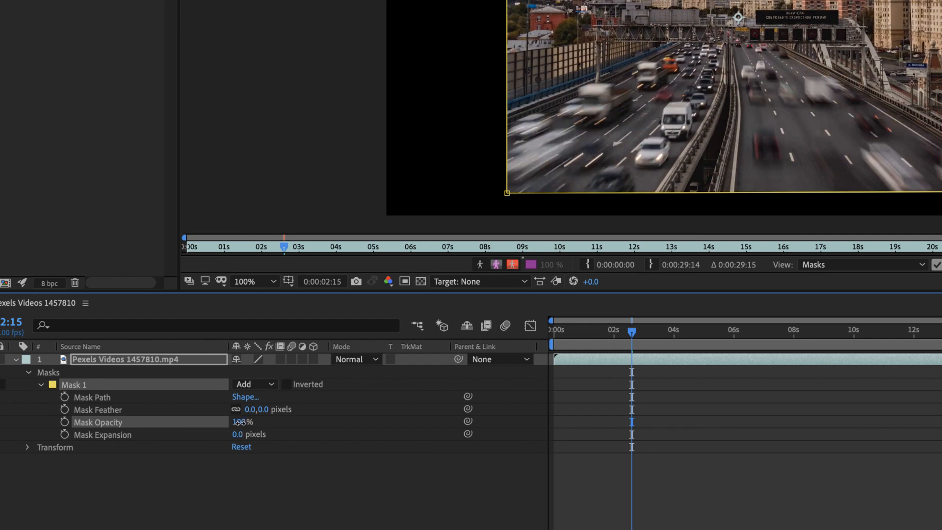
{"action": "mouse_move", "coordinate": [241, 425]}
{"action": "left_mouse_down"}
{"action": "mouse_move", "coordinate": [217, 425]}
{"action": "mouse_move", "coordinate": [258, 425]}
{"action": "left_mouse_up"}
{"action": "left_click_drag", "start_coordinate": [240, 435], "coordinate": [197, 443]}
{"action": "key", "text": "ctrl+z"}
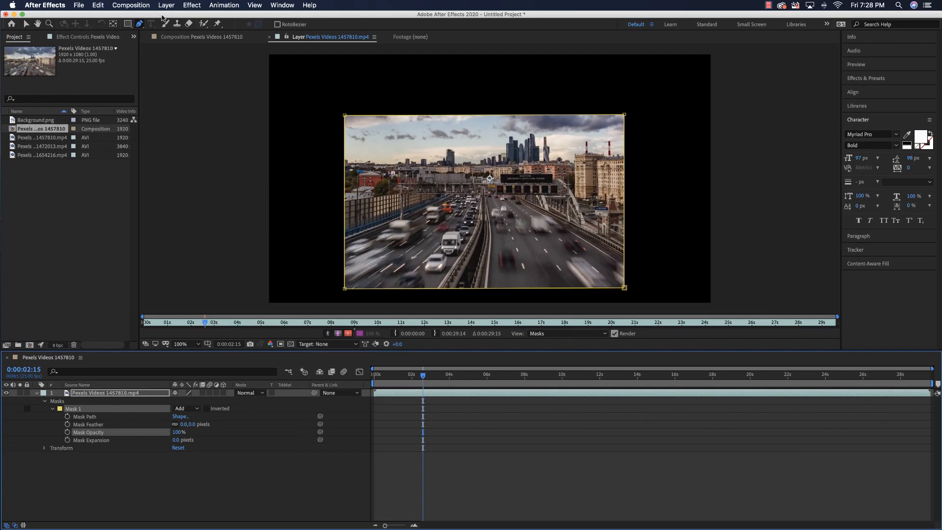
Try adding a second rectangular mask over the first mask's upper-left corner with the Rectangle Tool, and delete it
{"action": "left_click", "coordinate": [128, 24]}
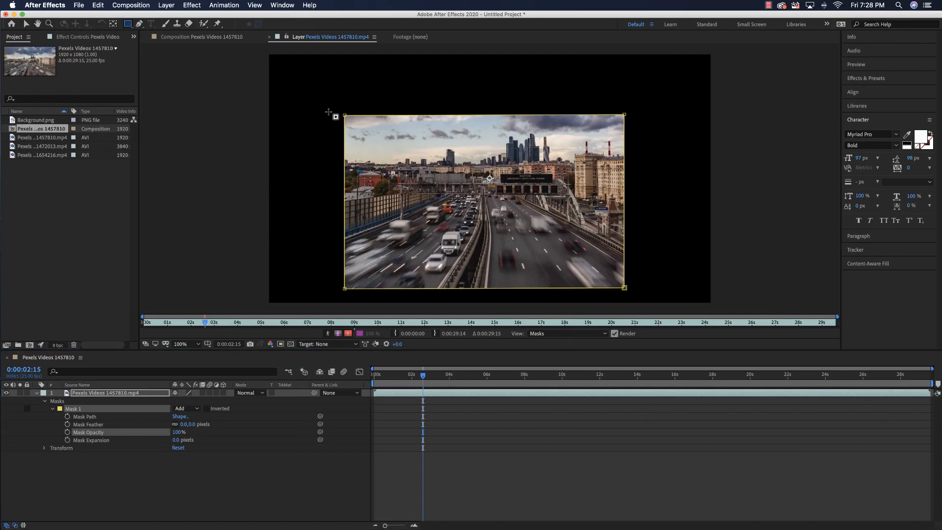
{"action": "left_click_drag", "start_coordinate": [333, 107], "coordinate": [436, 190]}
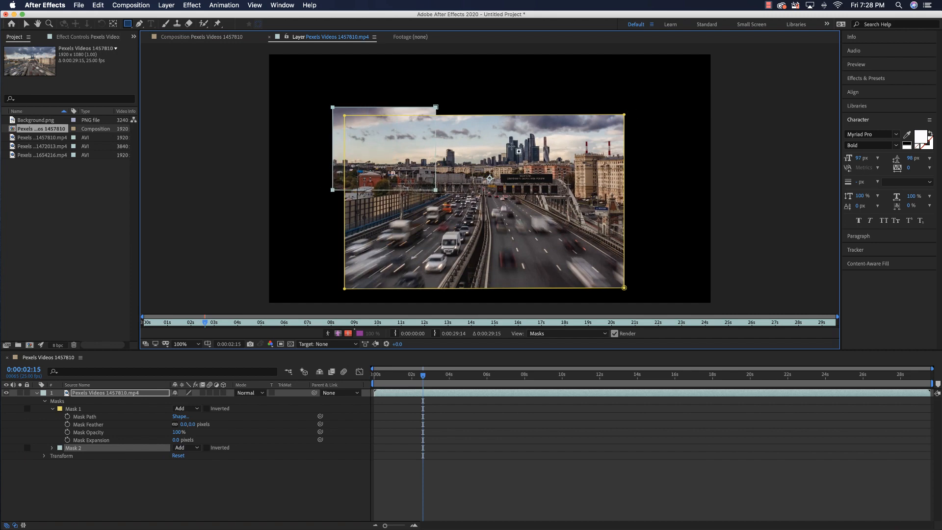
{"action": "key", "text": "Delete"}
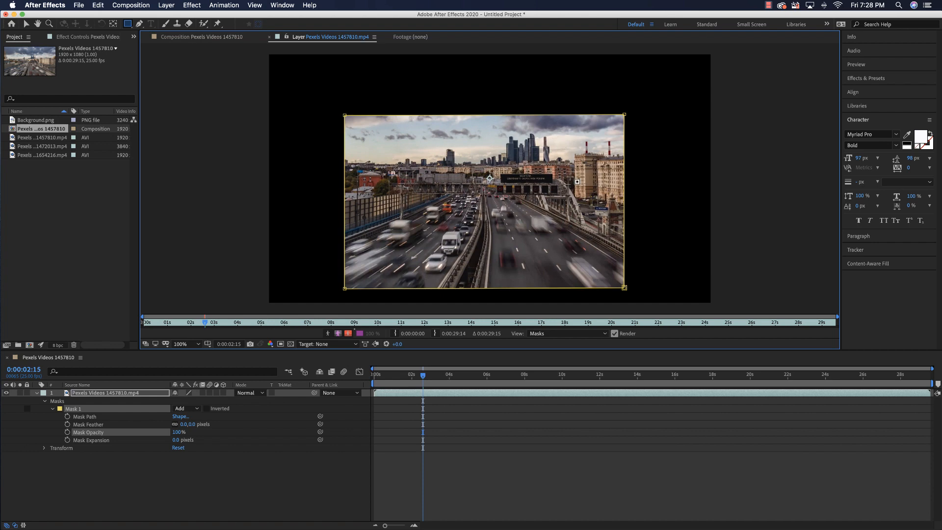
Draw a small rectangular mask over the buildings inside Mask 1, try inverting each mask, and delete the small mask
{"action": "left_click_drag", "start_coordinate": [549, 153], "coordinate": [614, 197]}
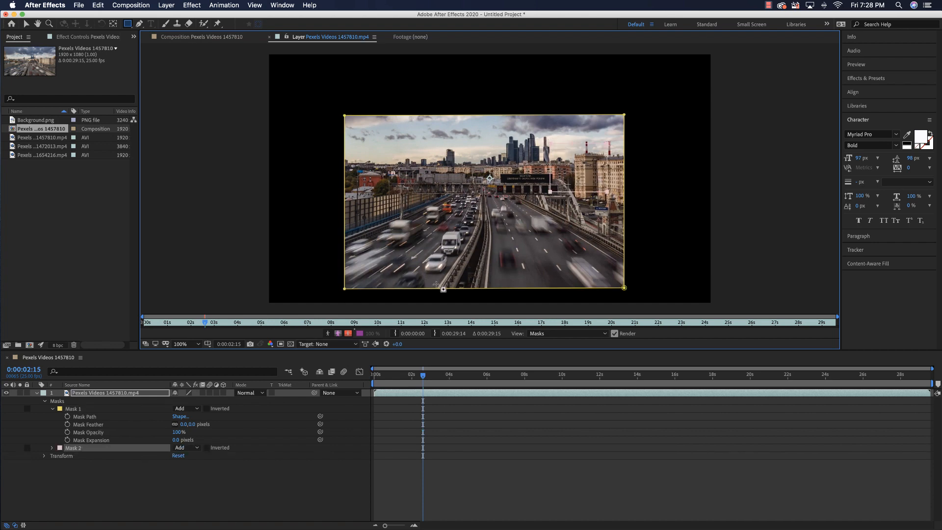
{"action": "left_click", "coordinate": [206, 448]}
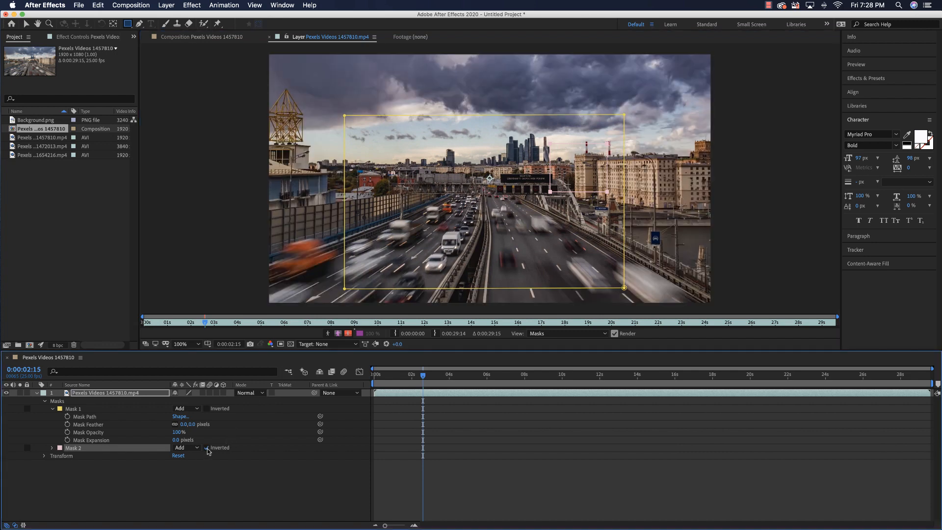
{"action": "left_click", "coordinate": [206, 448]}
{"action": "left_click", "coordinate": [206, 409]}
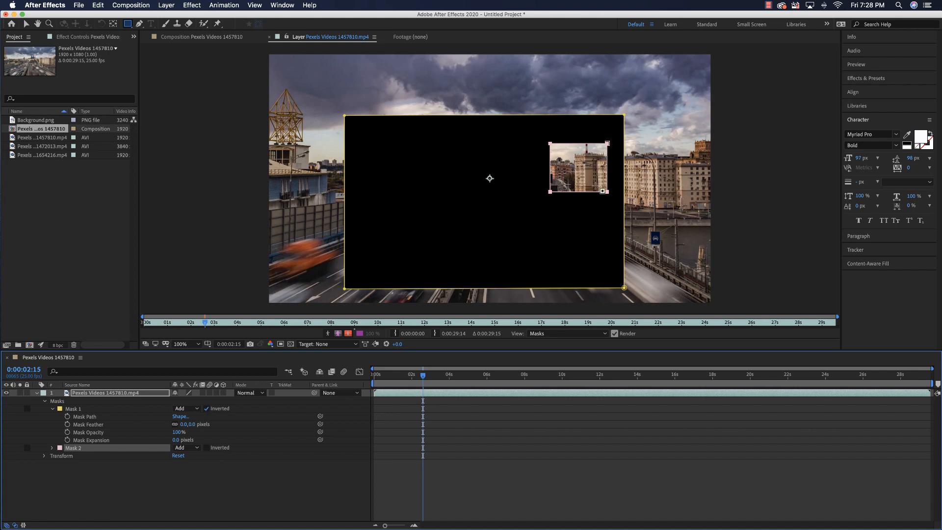
{"action": "key", "text": "super+z"}
{"action": "key", "text": "super+z"}
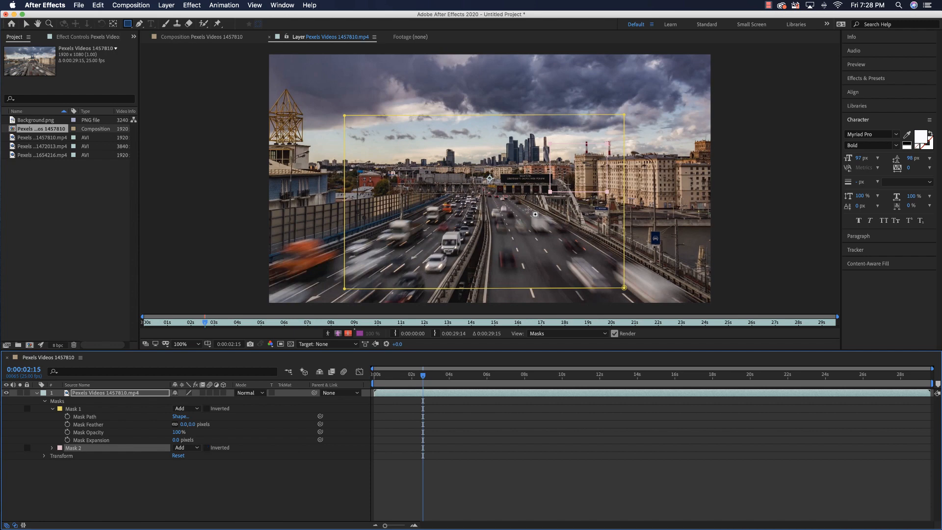
{"action": "key", "text": "Delete"}
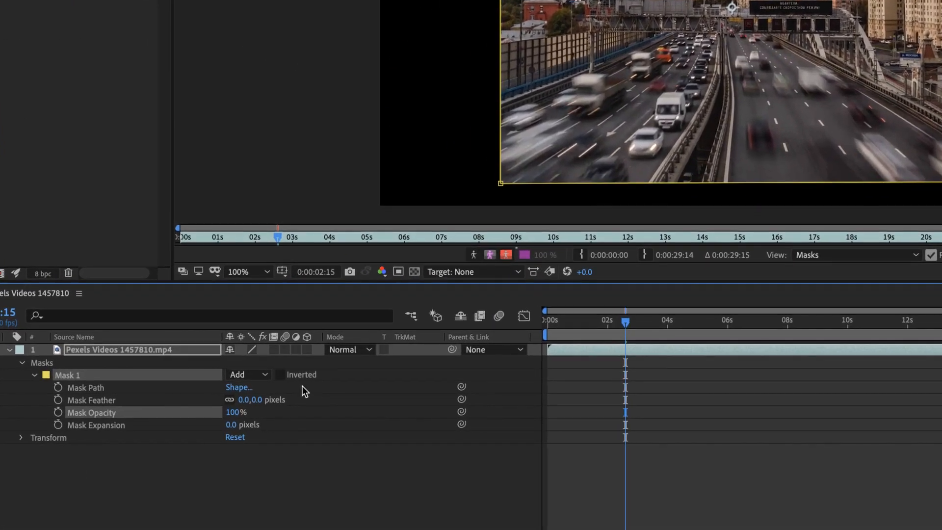
Try the Subtract and Intersect modes on Mask 1, and return its mode to Add
{"action": "left_click", "coordinate": [257, 373]}
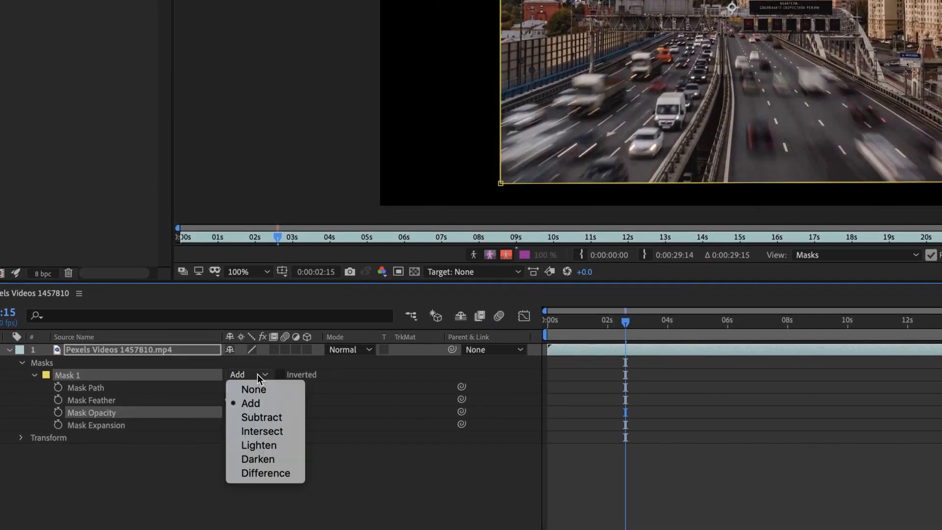
{"action": "left_click", "coordinate": [267, 417]}
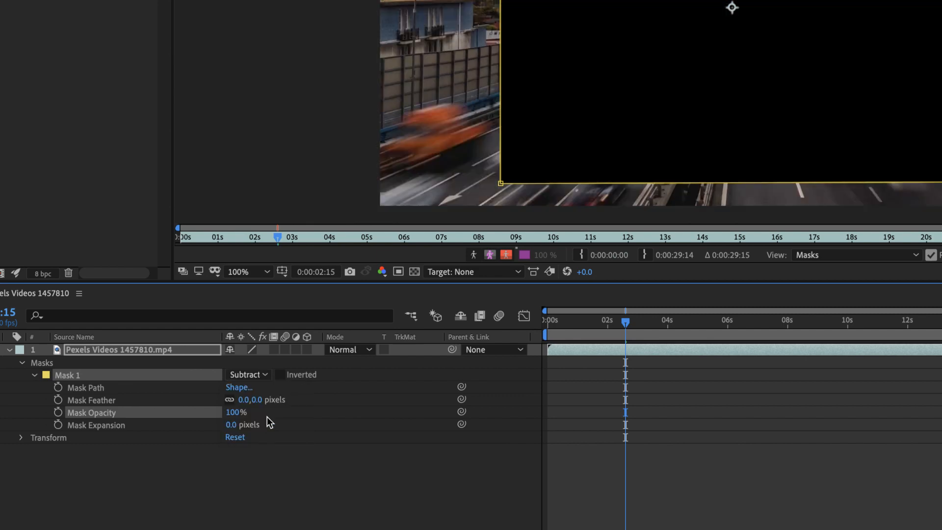
{"action": "key", "text": "ctrl+z"}
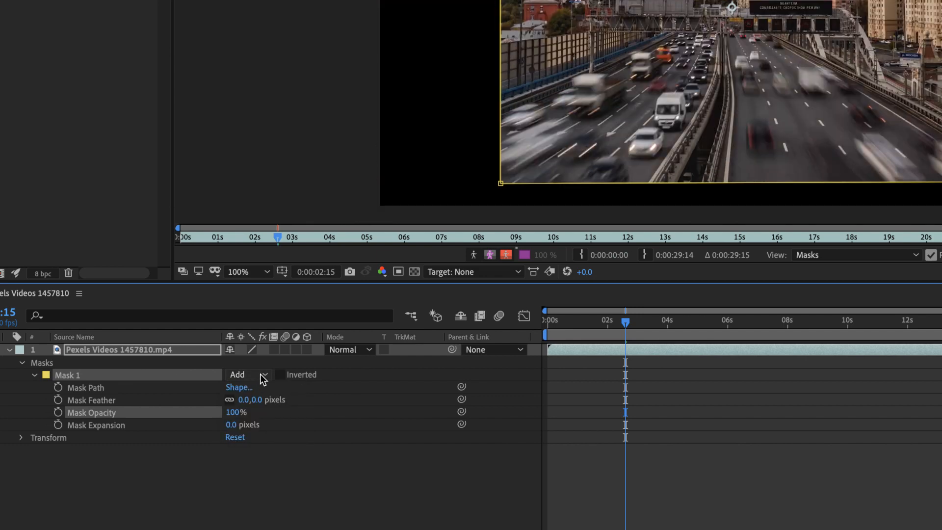
{"action": "left_click", "coordinate": [263, 373]}
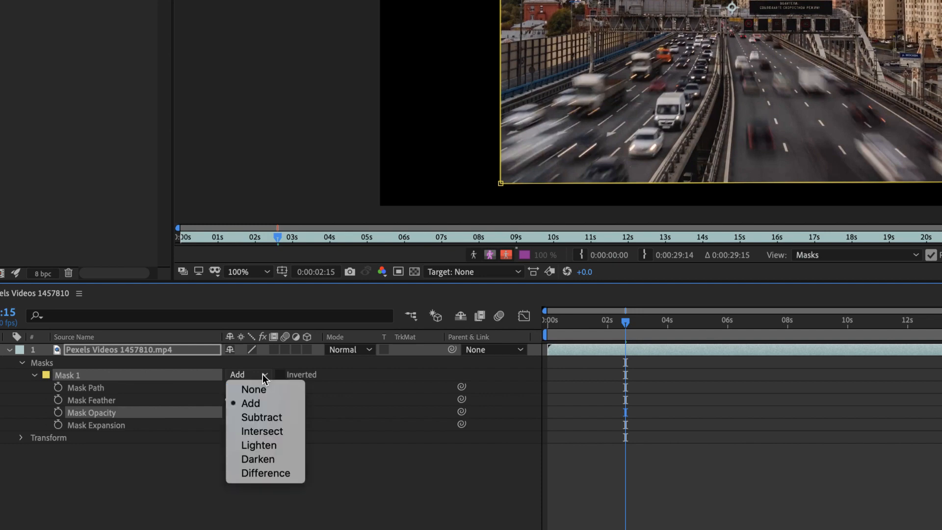
{"action": "left_click", "coordinate": [261, 429]}
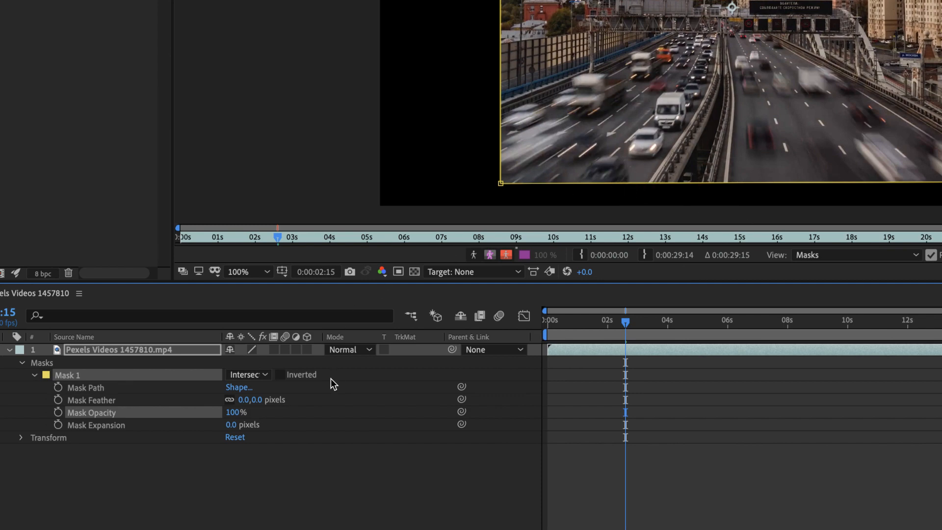
{"action": "left_click", "coordinate": [263, 372]}
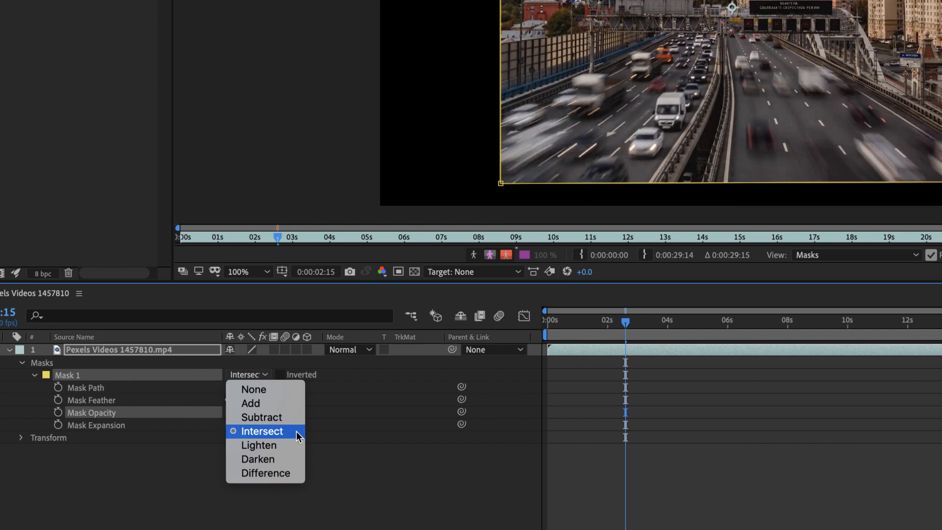
{"action": "left_click", "coordinate": [268, 404]}
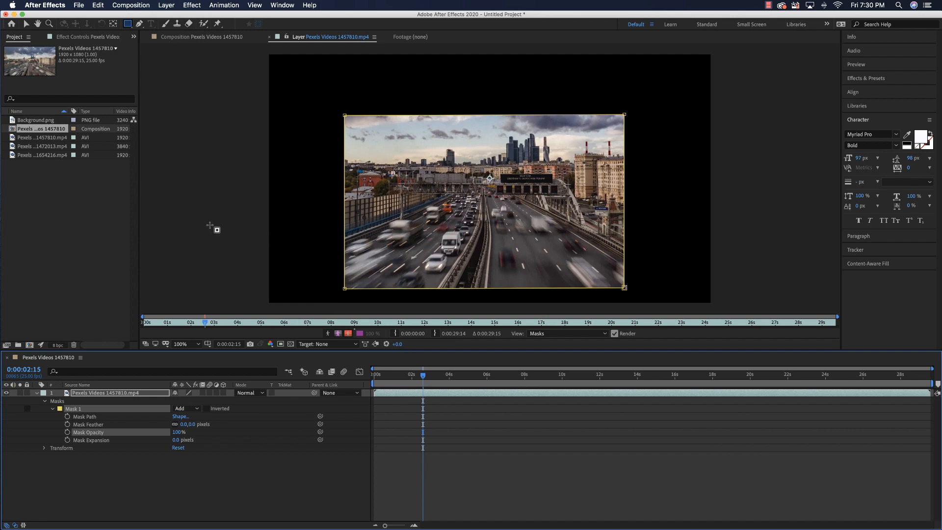
Try pulling the mask's upper-right corner outward with the Pen Tool, and undo the change
{"action": "left_click", "coordinate": [140, 24]}
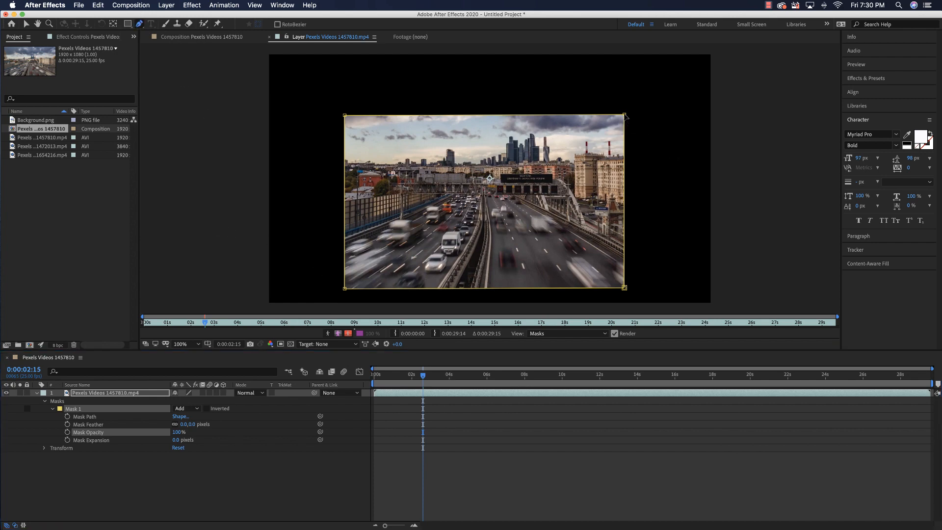
{"action": "left_click_drag", "start_coordinate": [625, 116], "coordinate": [664, 121]}
{"action": "key", "text": "super+z"}
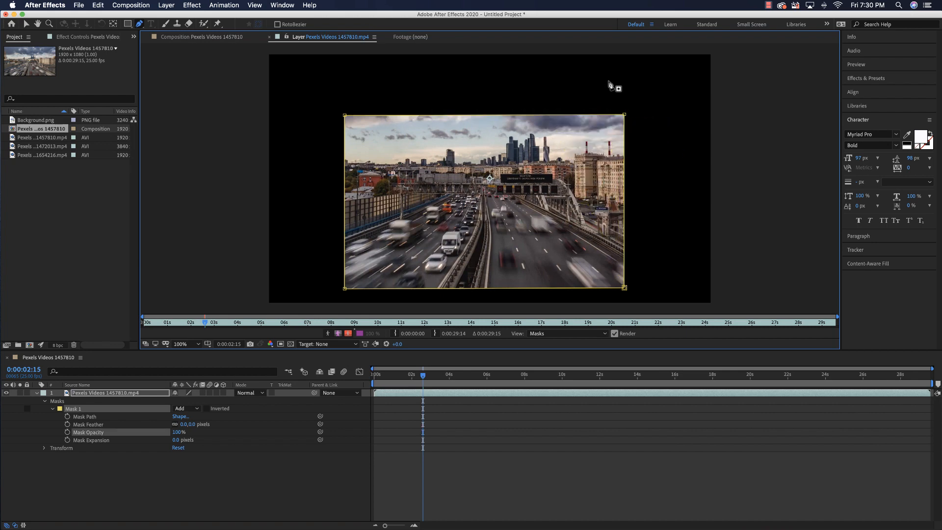
Draw a closed five-point straight-sided mask across the rectangle's upper-right corner with the Pen Tool, and undo its segments
{"action": "left_click", "coordinate": [633, 68]}
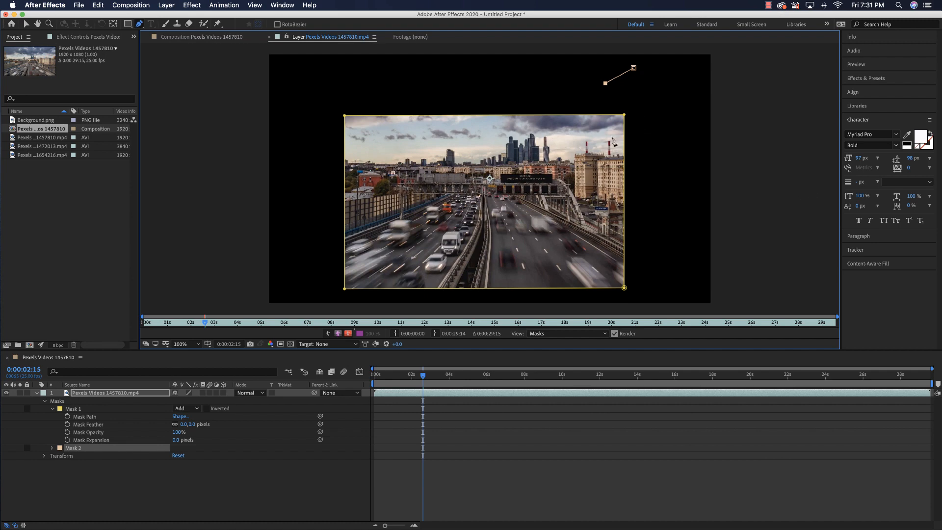
{"action": "left_click", "coordinate": [555, 184]}
{"action": "left_click", "coordinate": [651, 220]}
{"action": "left_click", "coordinate": [694, 148]}
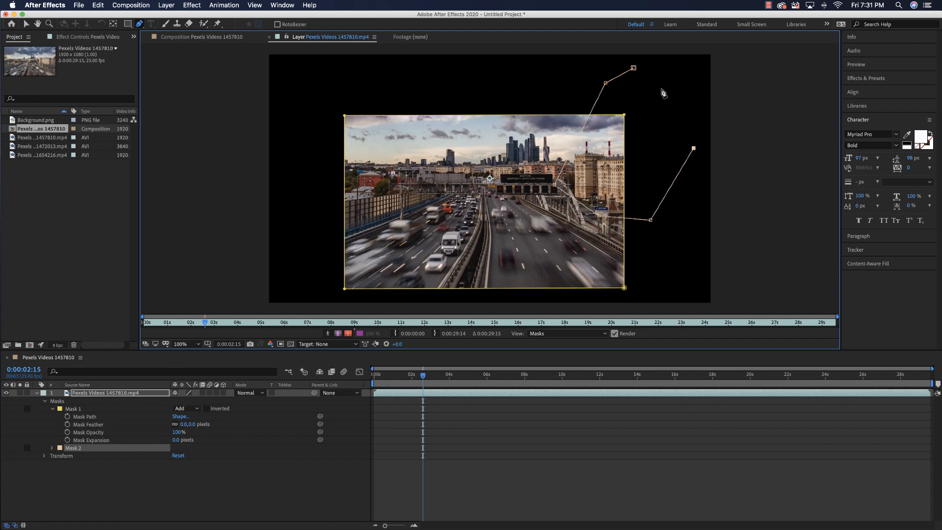
{"action": "left_click", "coordinate": [634, 68]}
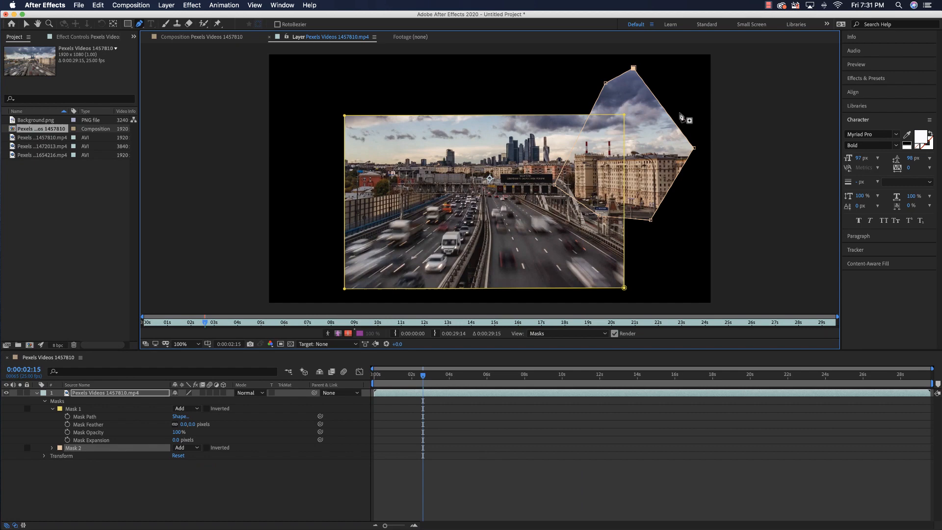
{"action": "key", "text": "super+z"}
{"action": "key", "text": "super+z"}
{"action": "key", "text": "super+z"}
{"action": "key", "text": "super+z"}
{"action": "key", "text": "super+z"}
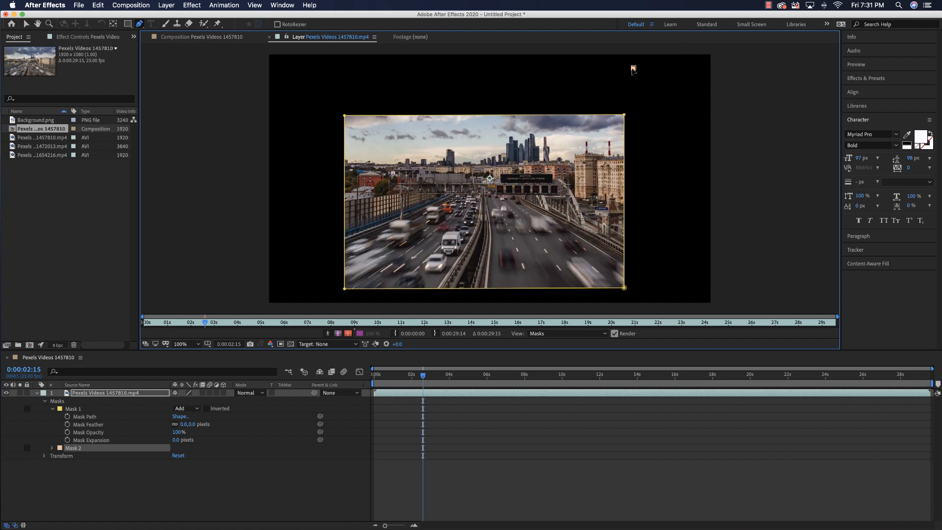
Draw a closed six-point mask with a notched right side beside the rectangle's upper-right corner, and undo its segments
{"action": "left_click", "coordinate": [700, 68]}
{"action": "left_click", "coordinate": [668, 101]}
{"action": "left_click", "coordinate": [698, 130]}
{"action": "left_click", "coordinate": [670, 157]}
{"action": "left_click", "coordinate": [632, 158]}
{"action": "left_click", "coordinate": [633, 68]}
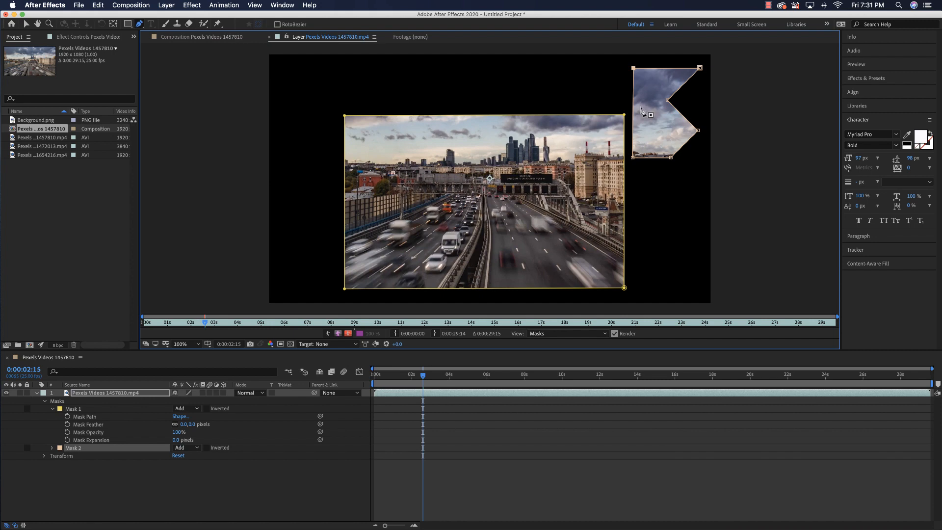
{"action": "key", "text": "super+z"}
{"action": "key", "text": "super+z"}
{"action": "key", "text": "super+z"}
{"action": "key", "text": "super+z"}
{"action": "key", "text": "super+z"}
{"action": "key", "text": "super+z"}
{"action": "key", "text": "super+z"}
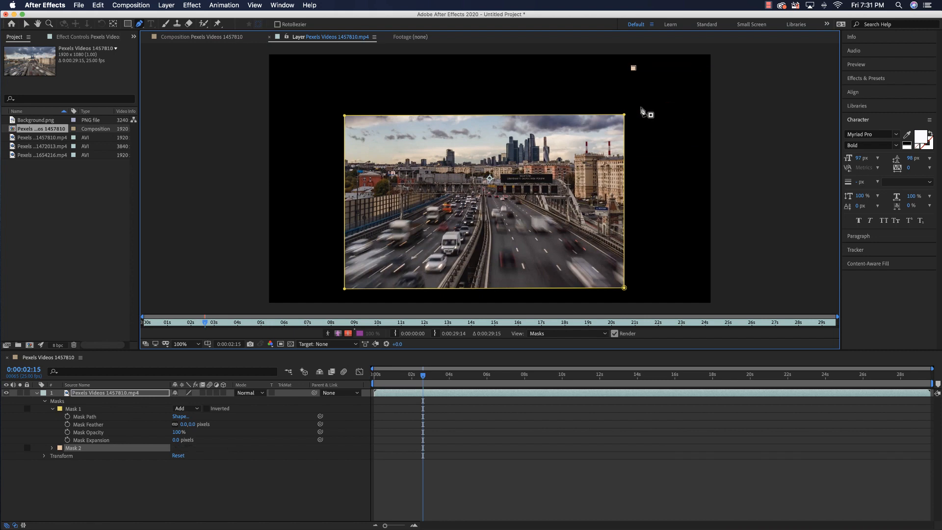
Try starting a curved mask with two smooth Pen Tool points beyond the rectangle's upper-right corner, and delete it
{"action": "left_click_drag", "start_coordinate": [637, 72], "coordinate": [647, 91]}
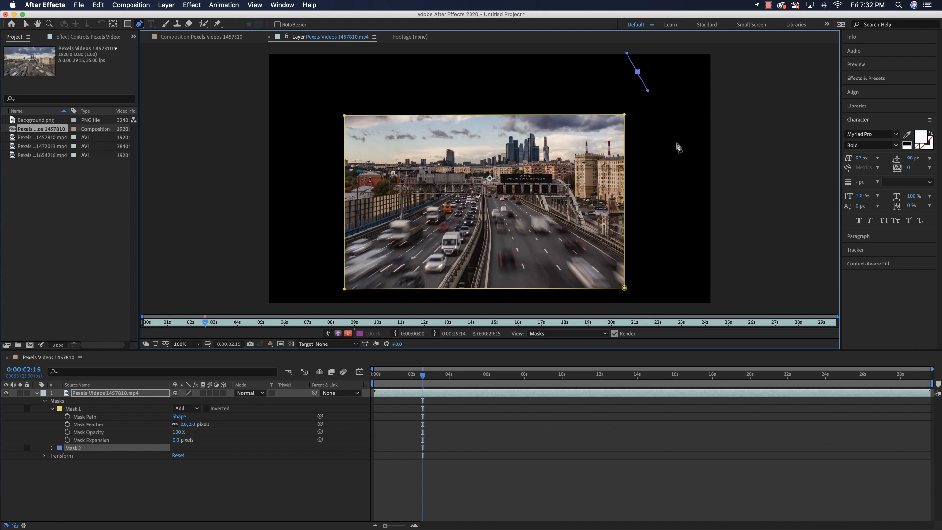
{"action": "left_click_drag", "start_coordinate": [676, 142], "coordinate": [647, 212]}
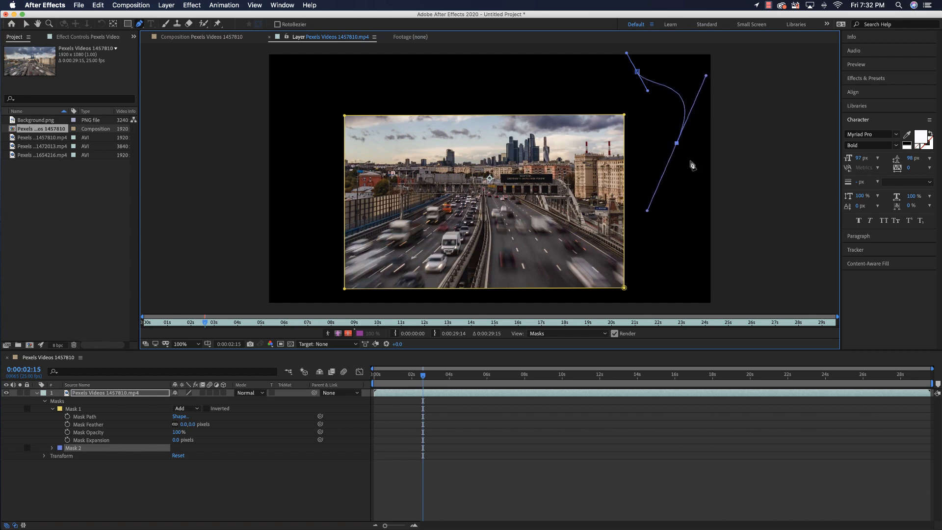
{"action": "key", "text": "Delete"}
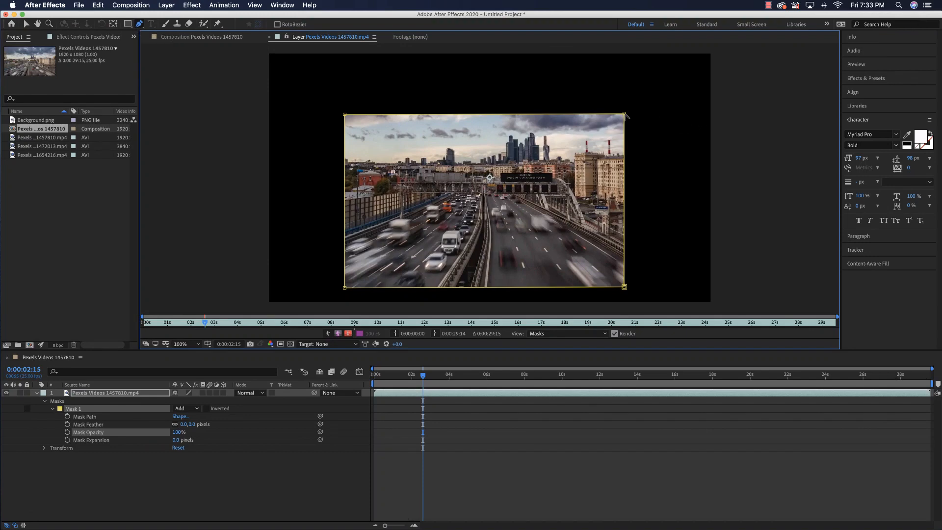
Try converting Mask 1's upper-right corner into a smooth curve, undo it, and choose the Pan Behind (Anchor Point) Tool
{"action": "left_click_drag", "start_coordinate": [625, 115], "coordinate": [601, 85]}
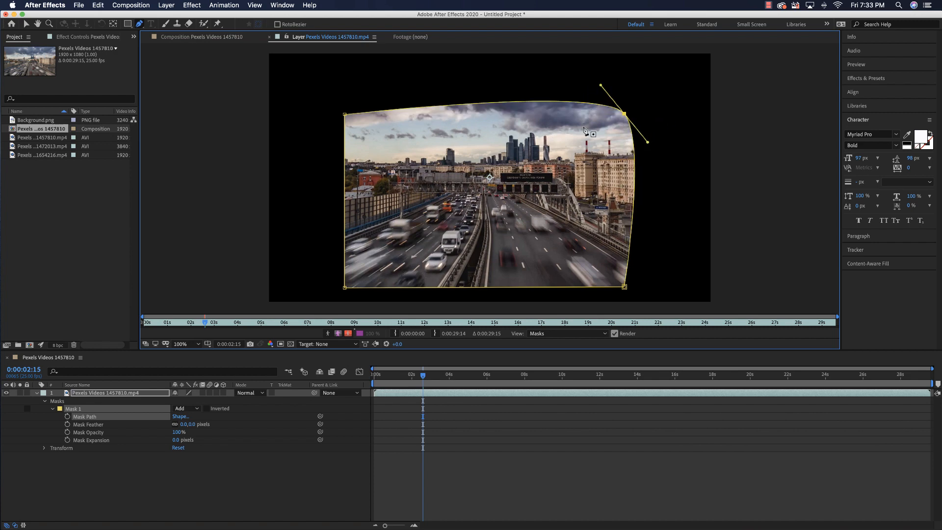
{"action": "key", "text": "super+z"}
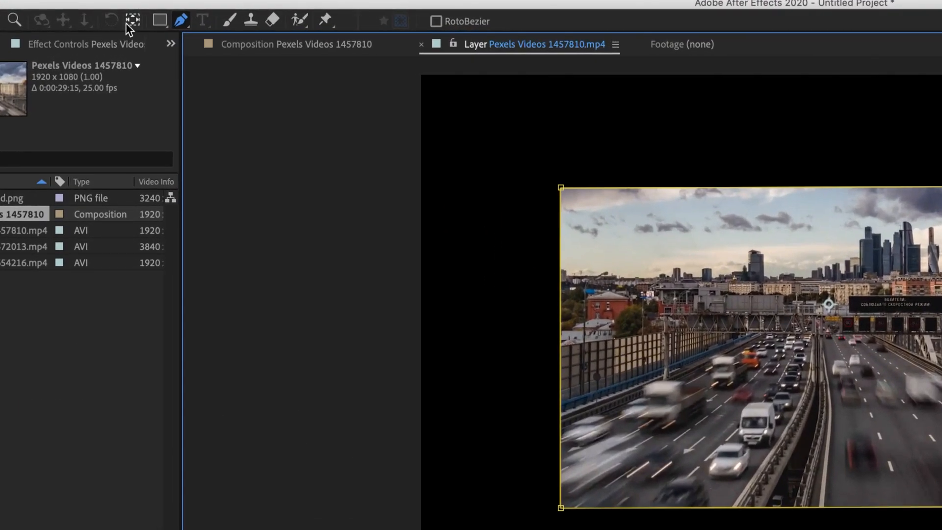
{"action": "left_click", "coordinate": [133, 20]}
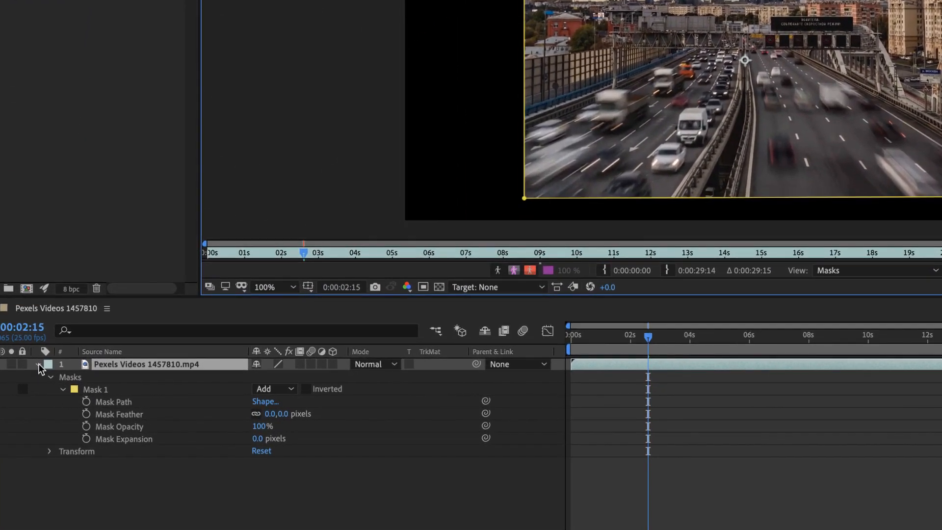
Collapse the highway layer's properties and reveal its mask properties, beginning with only Mask Path
{"action": "left_click", "coordinate": [38, 365]}
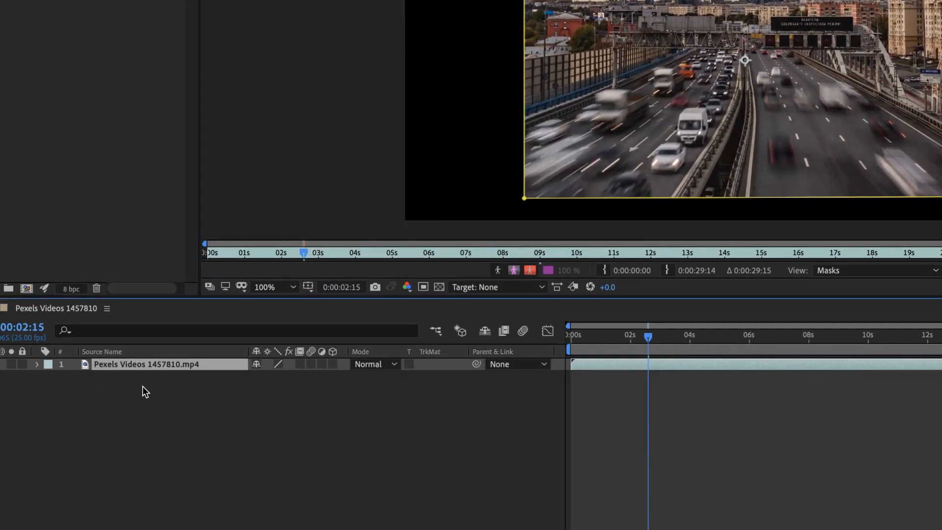
{"action": "key", "text": "m"}
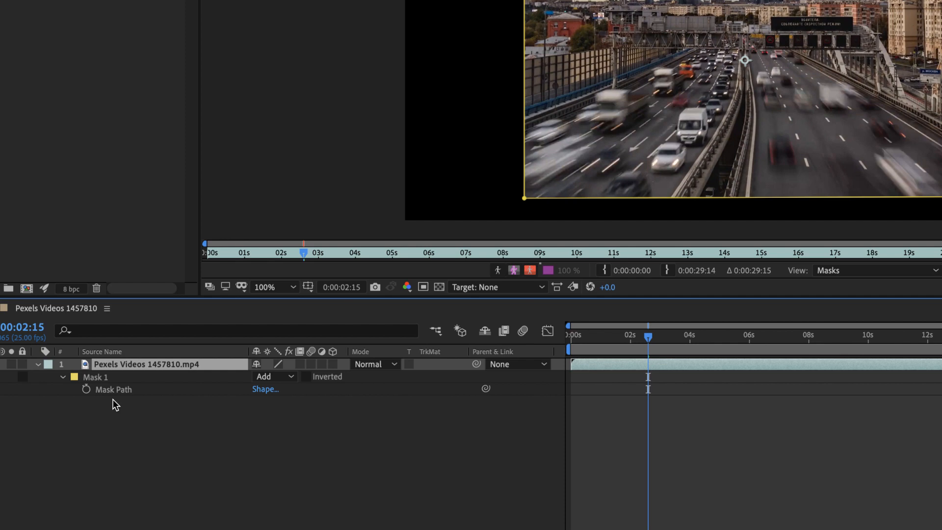
{"action": "key", "text": "m"}
{"action": "key", "text": "m"}
{"action": "key", "text": "m"}
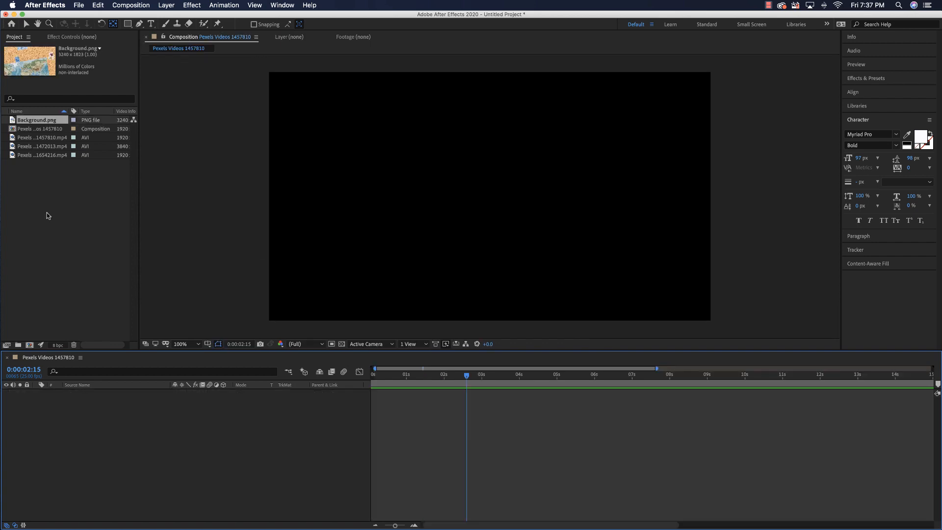
Create a new composition from the HDV 1080 29.97 preset with a 30 fps frame rate and a 5-second duration
{"action": "right_click", "coordinate": [35, 196]}
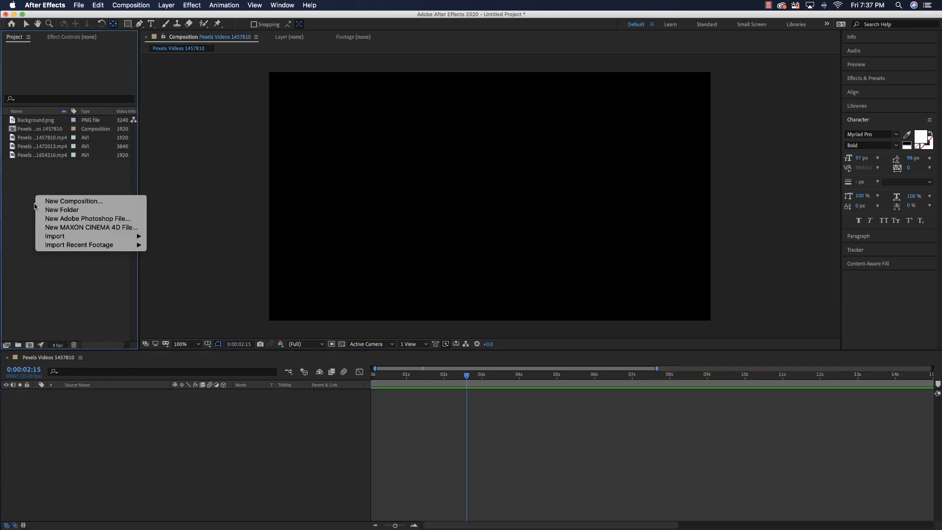
{"action": "left_click", "coordinate": [86, 200]}
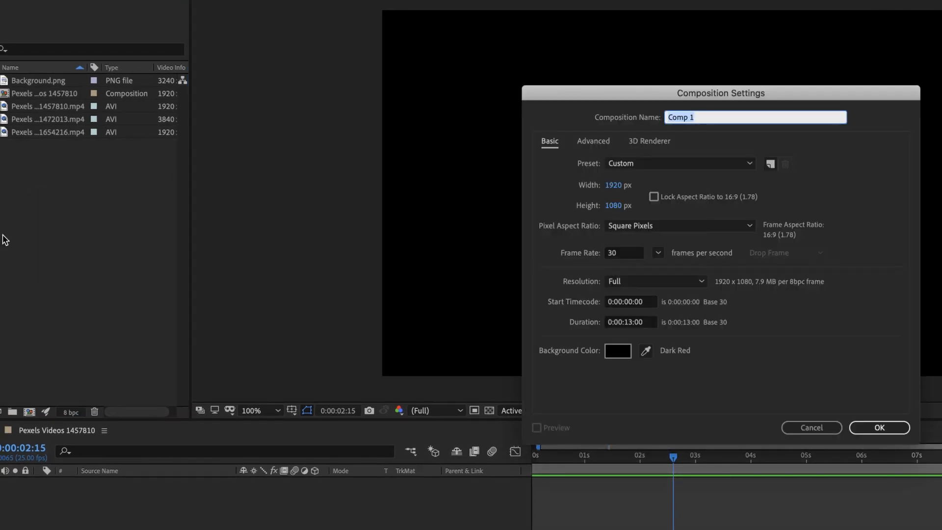
{"action": "left_click_drag", "start_coordinate": [724, 97], "coordinate": [545, 90]}
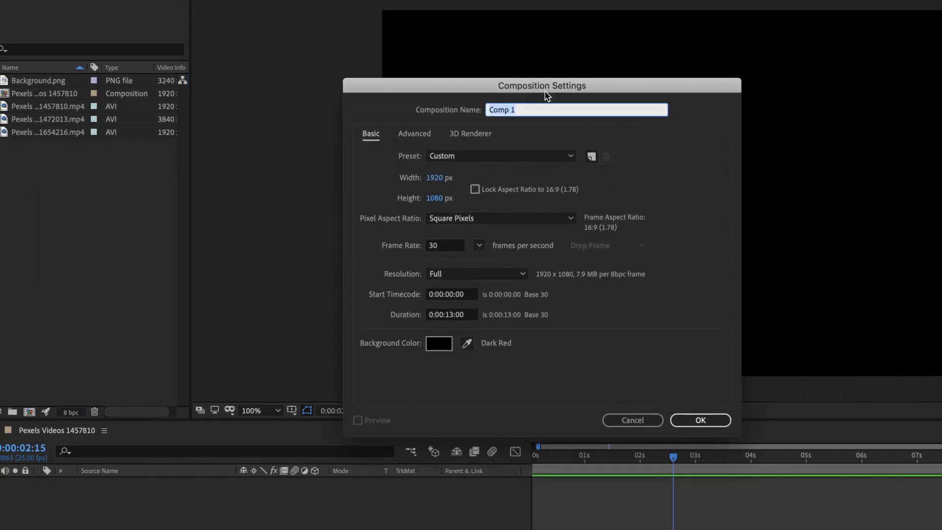
{"action": "left_click", "coordinate": [496, 163]}
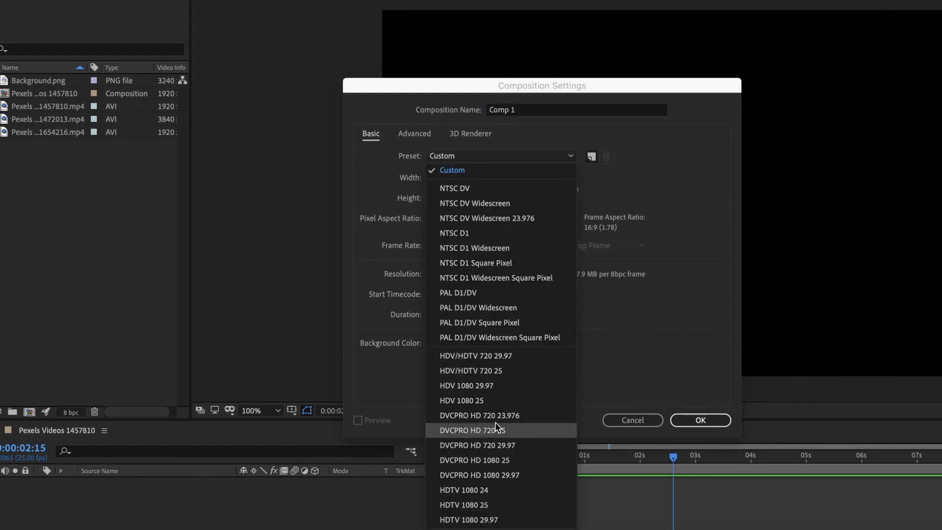
{"action": "left_click", "coordinate": [501, 387]}
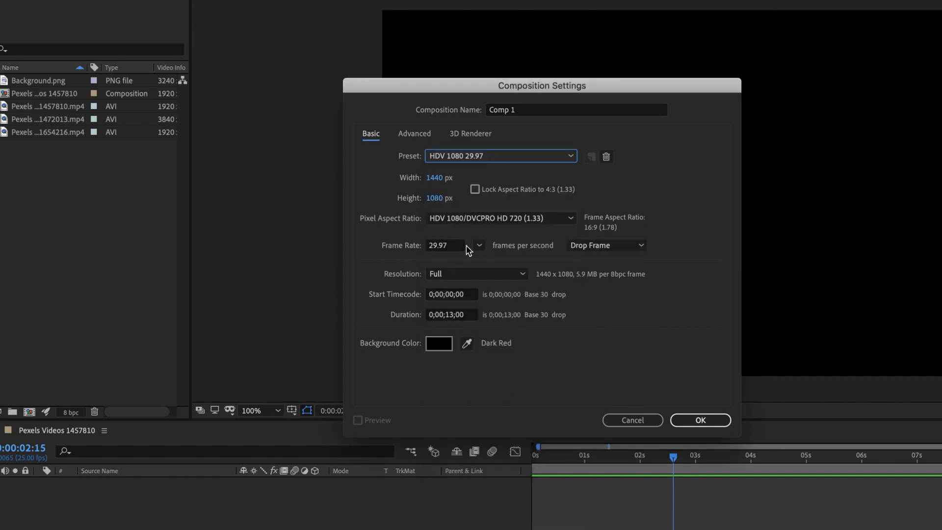
{"action": "left_click", "coordinate": [444, 245]}
{"action": "type", "text": "30"}
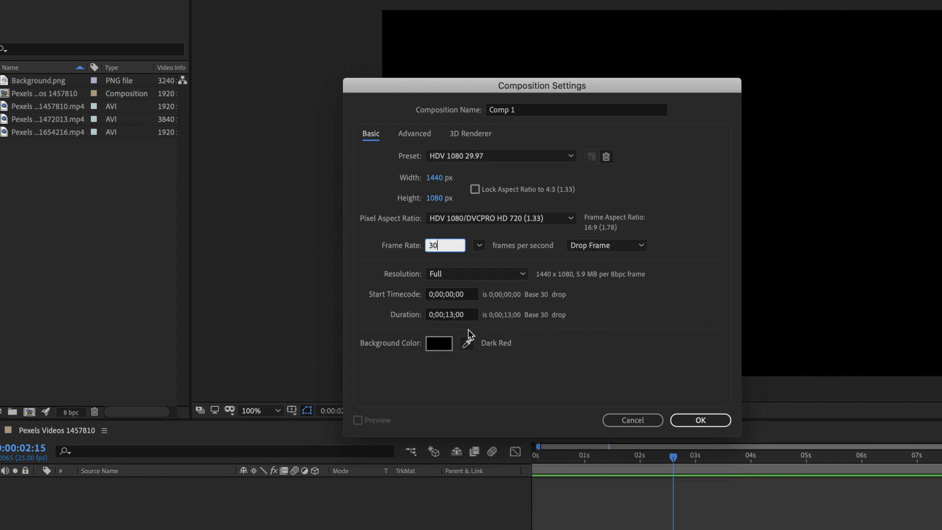
{"action": "left_click", "coordinate": [447, 317]}
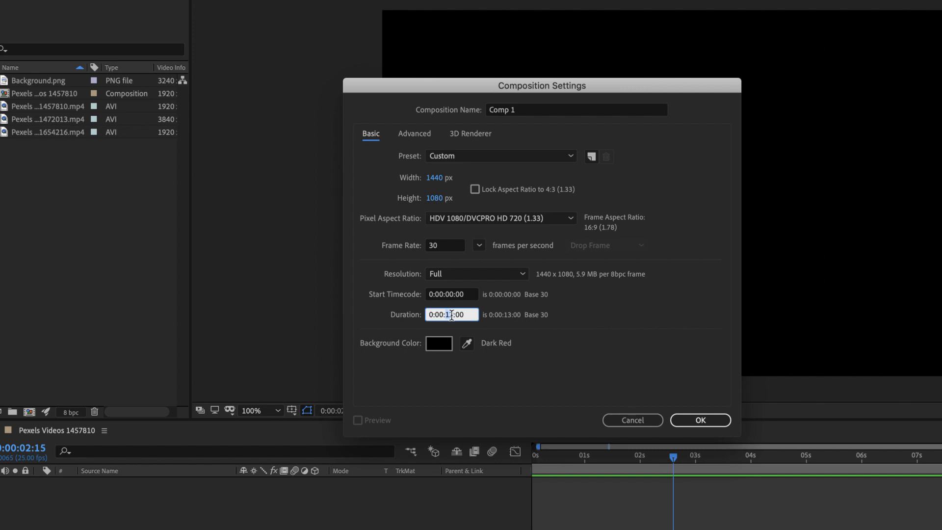
{"action": "type", "text": "500"}
{"action": "left_click", "coordinate": [696, 418]}
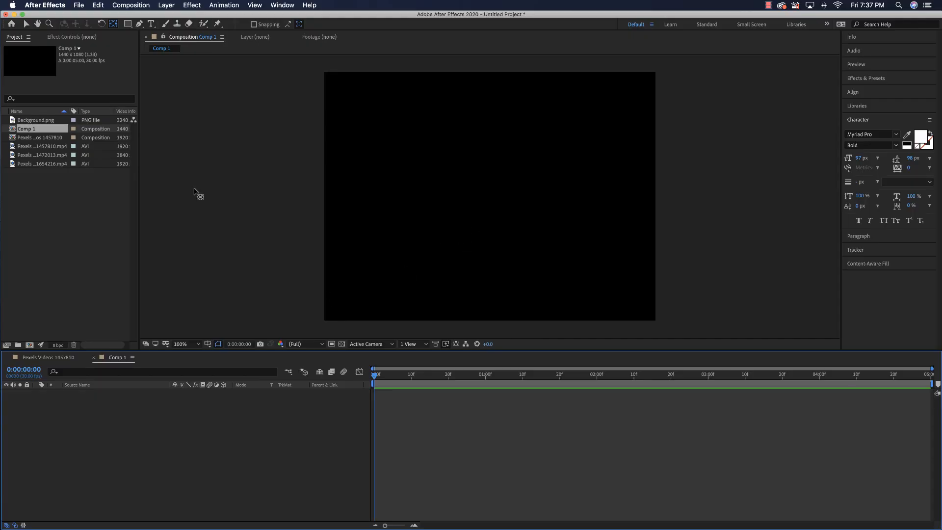
Change Comp 1's width to 1920 px in its composition settings
{"action": "right_click", "coordinate": [41, 132]}
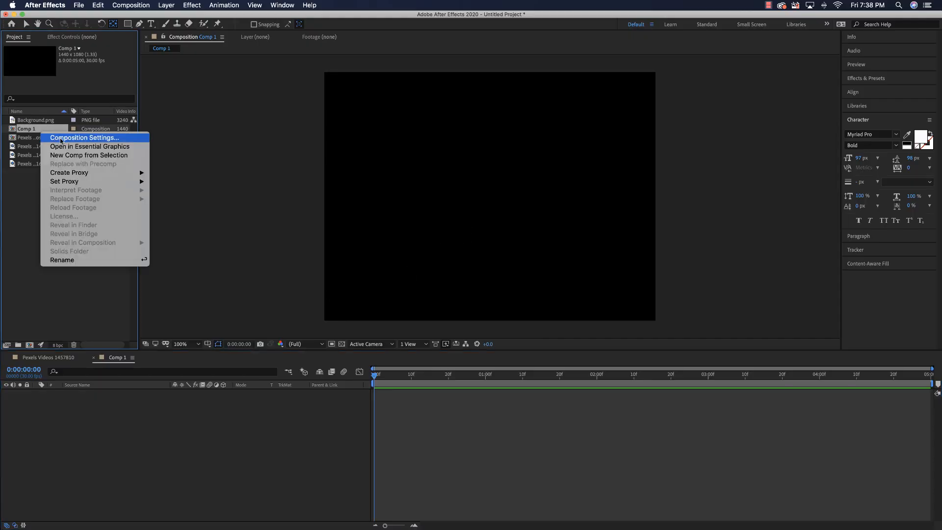
{"action": "left_click", "coordinate": [63, 137]}
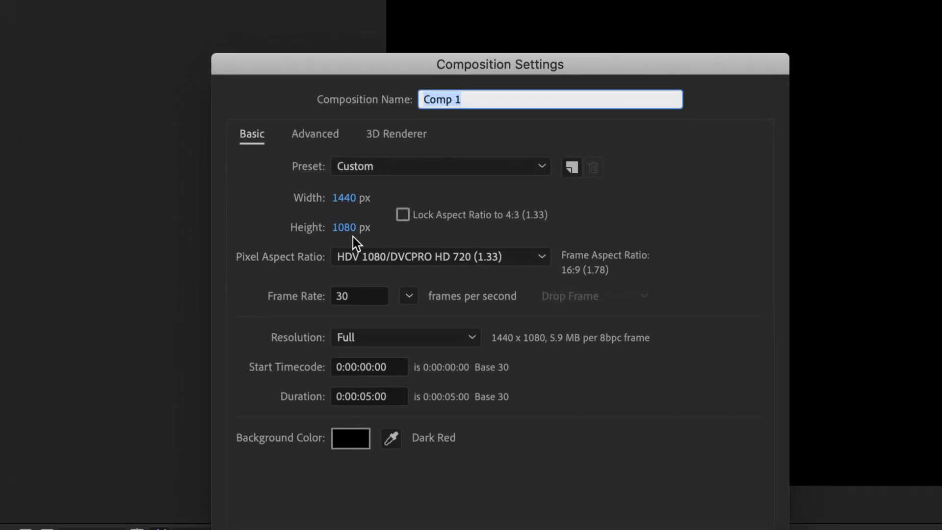
{"action": "left_click", "coordinate": [347, 199]}
{"action": "type", "text": "1920"}
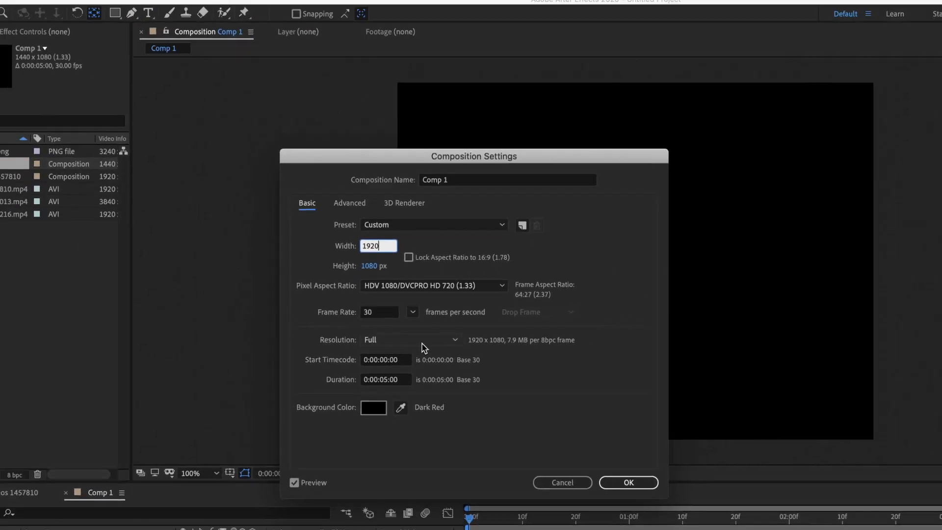
{"action": "left_click", "coordinate": [616, 447]}
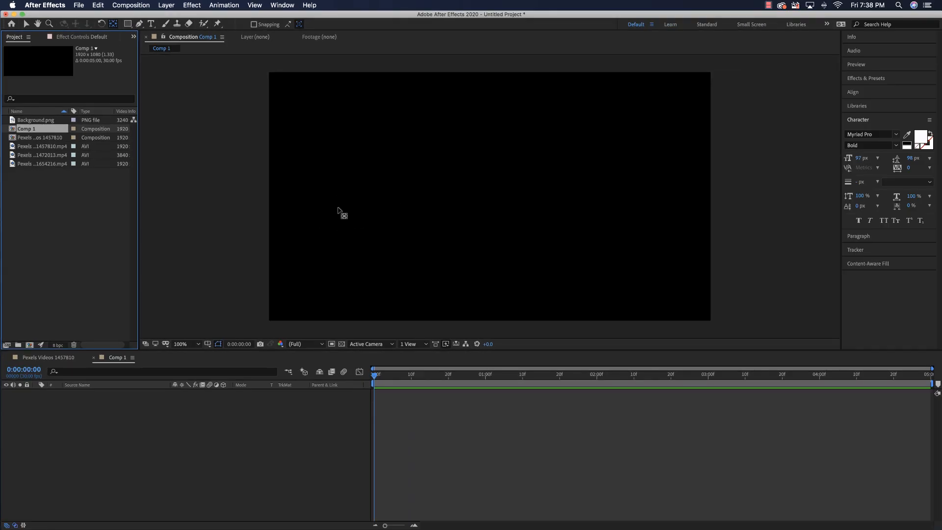
Add Background.png to Comp 1 as a layer and set a Position keyframe at the composition's start
{"action": "left_click_drag", "start_coordinate": [21, 123], "coordinate": [385, 403]}
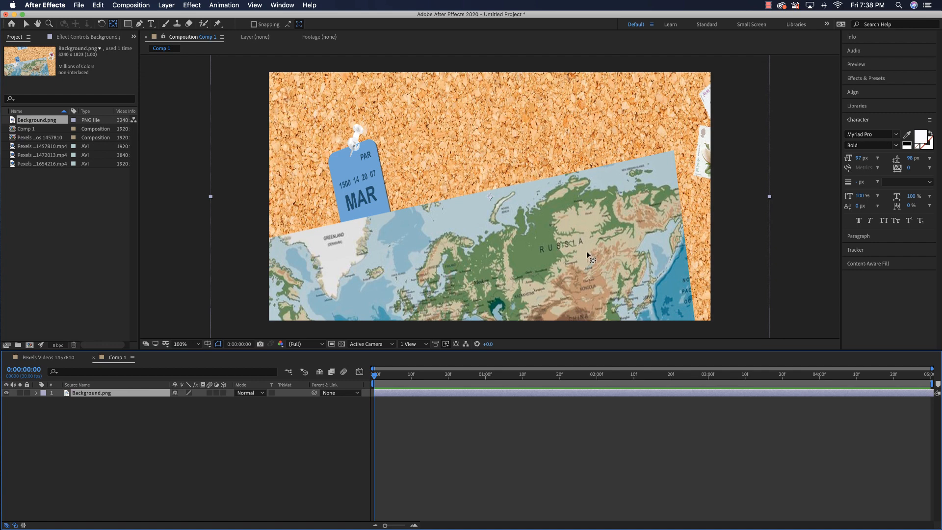
{"action": "scroll", "coordinate": [590, 254], "scroll_direction": "up", "scroll_amount": 1}
{"action": "scroll", "coordinate": [591, 253], "scroll_direction": "down", "scroll_amount": 2}
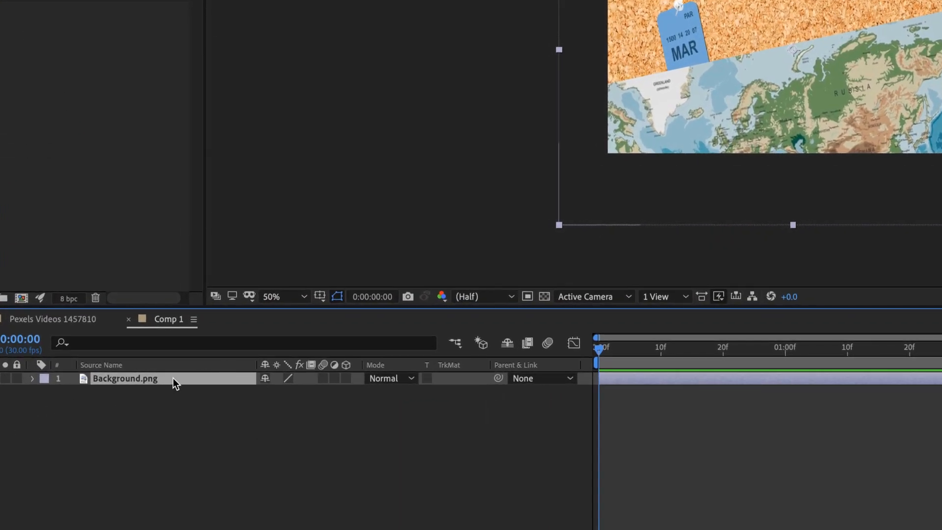
{"action": "key", "text": "p"}
{"action": "left_click", "coordinate": [69, 391]}
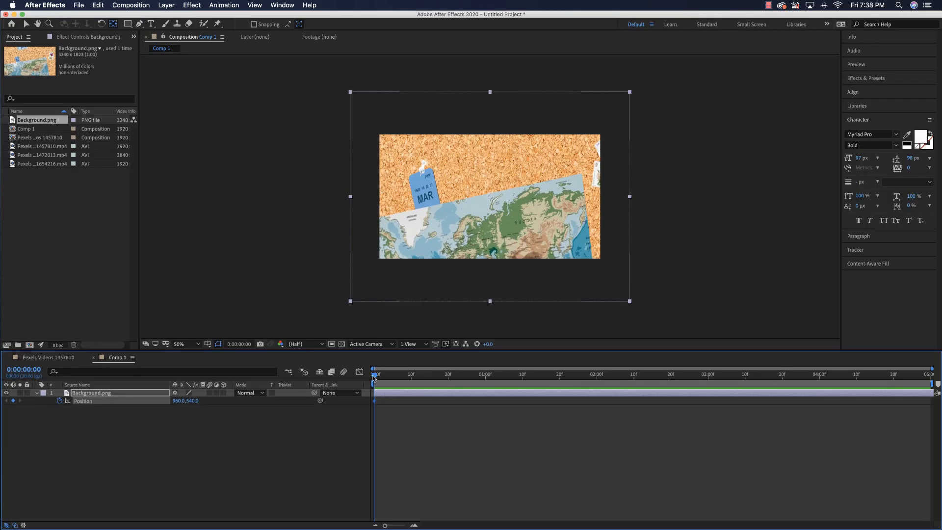
Try moving the background down and right to about 1156, 804 at 3 seconds with the Selection Tool, and undo it
{"action": "left_click_drag", "start_coordinate": [373, 377], "coordinate": [708, 375]}
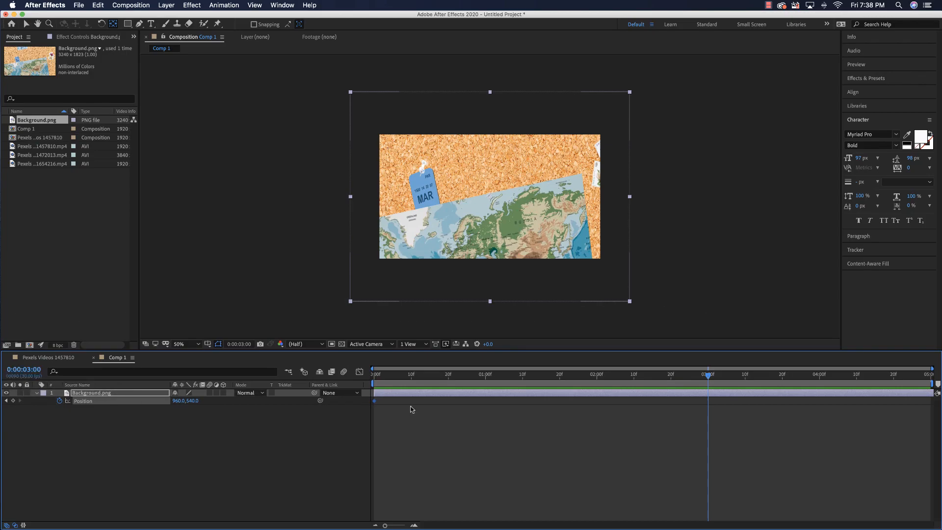
{"action": "left_click", "coordinate": [560, 211]}
{"action": "key", "text": "v"}
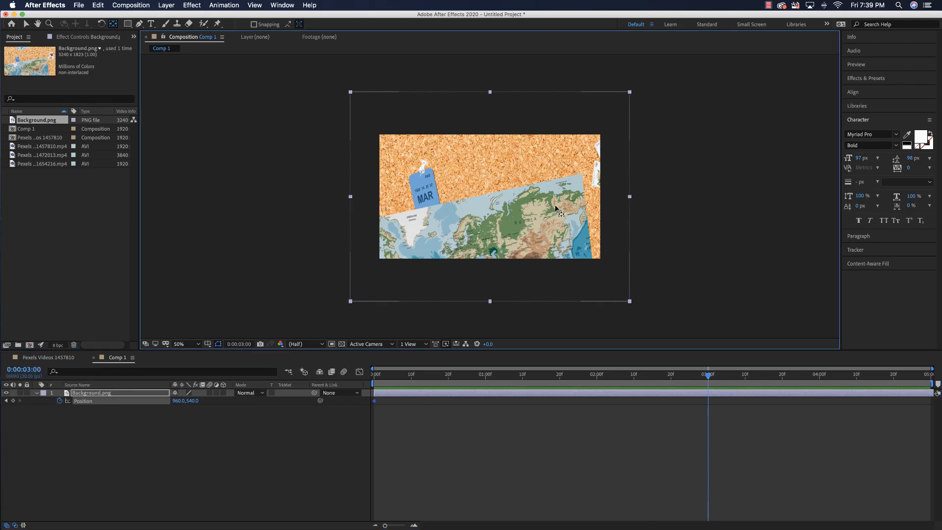
{"action": "left_click_drag", "start_coordinate": [564, 215], "coordinate": [558, 261]}
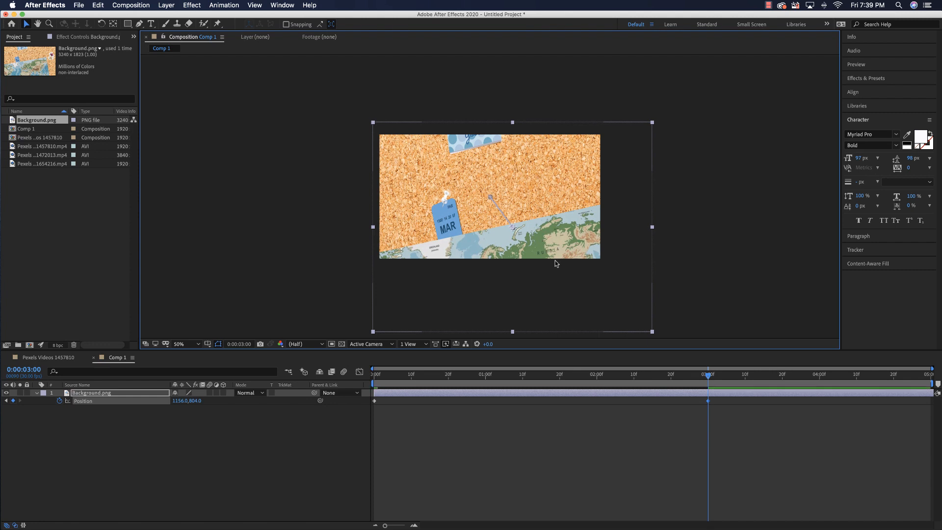
{"action": "key", "text": "super+z"}
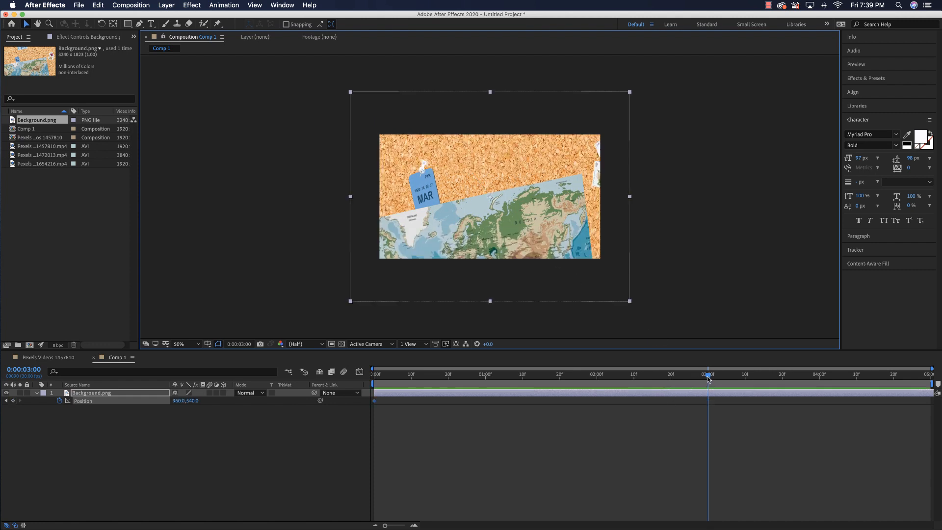
Animate the background's Position from about 1208, 904 at the start to about 712, 176 at 3 seconds
{"action": "left_click_drag", "start_coordinate": [708, 377], "coordinate": [367, 391]}
{"action": "left_click_drag", "start_coordinate": [466, 155], "coordinate": [468, 204]}
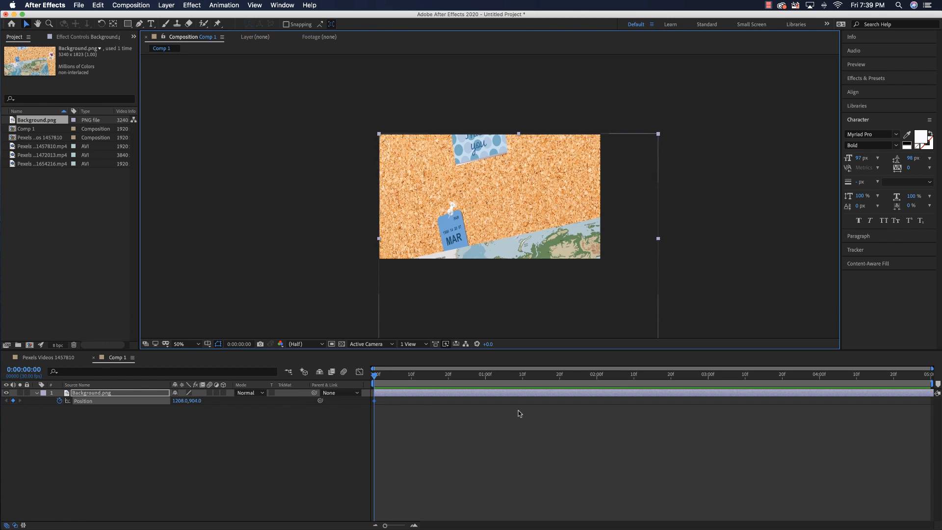
{"action": "left_click_drag", "start_coordinate": [375, 378], "coordinate": [708, 378]}
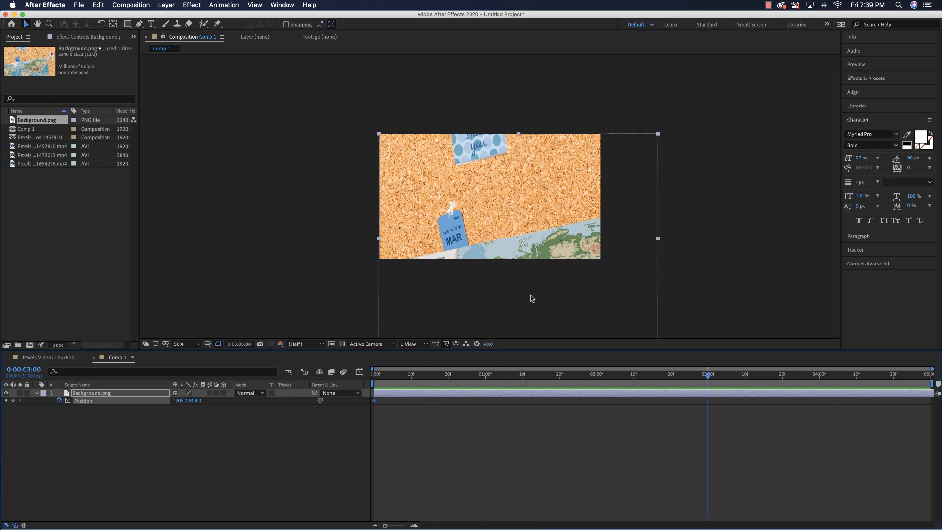
{"action": "left_click_drag", "start_coordinate": [565, 243], "coordinate": [508, 157]}
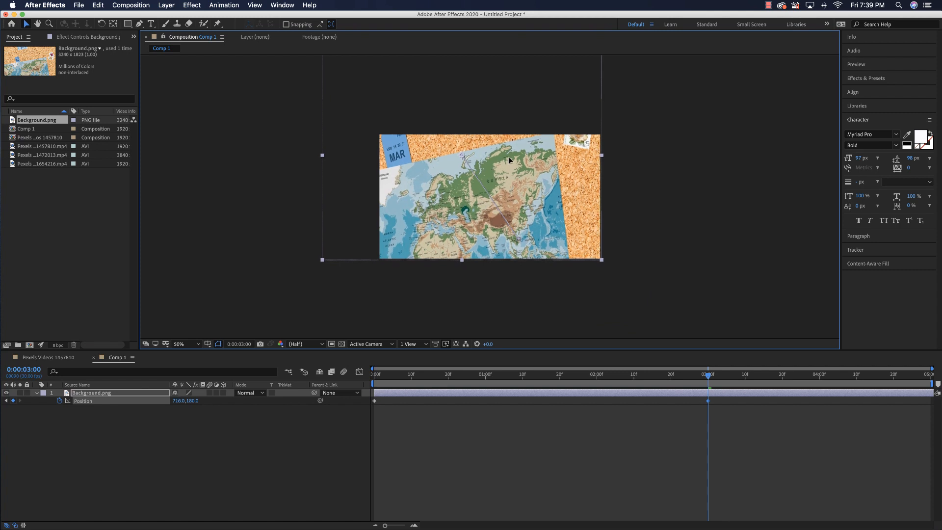
{"action": "key", "text": "Up"}
{"action": "key", "text": "Left"}
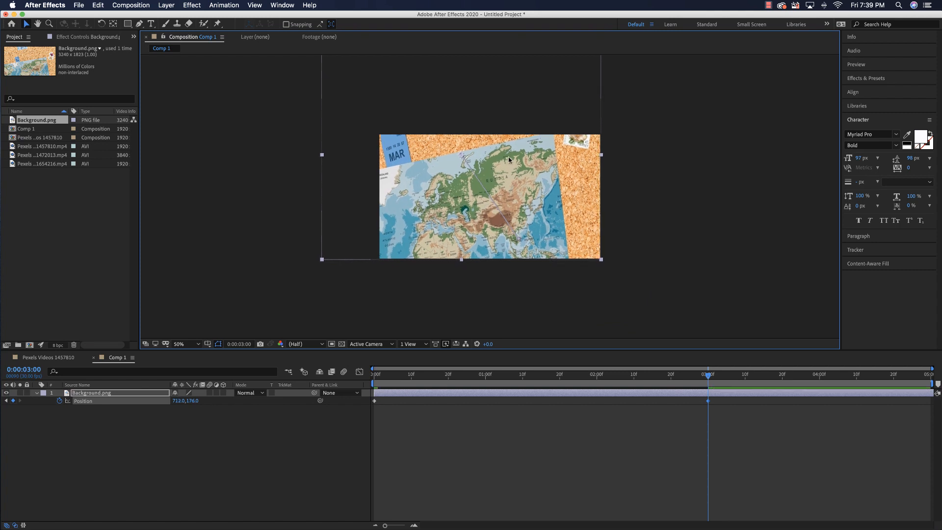
Preview the background's movement, return to the composition's start and collapse the layer's properties
{"action": "key", "text": "space"}
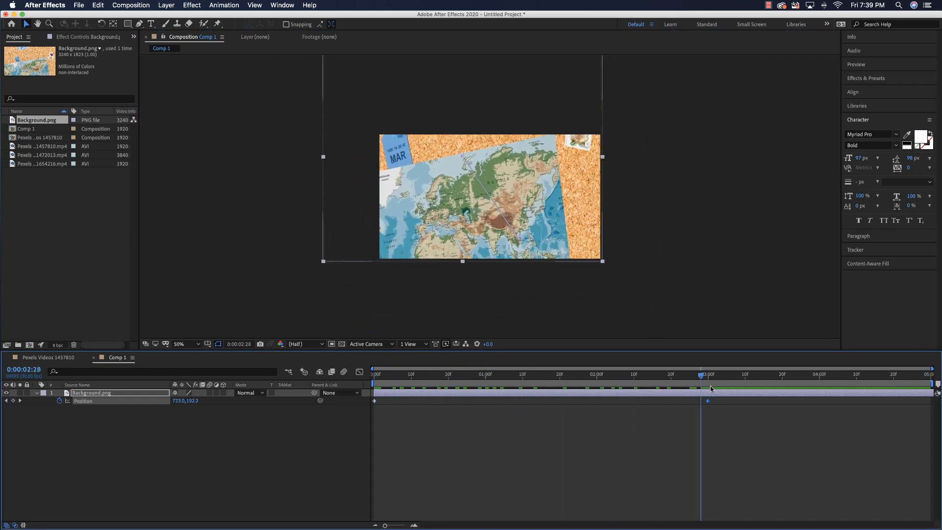
{"action": "left_click", "coordinate": [383, 372]}
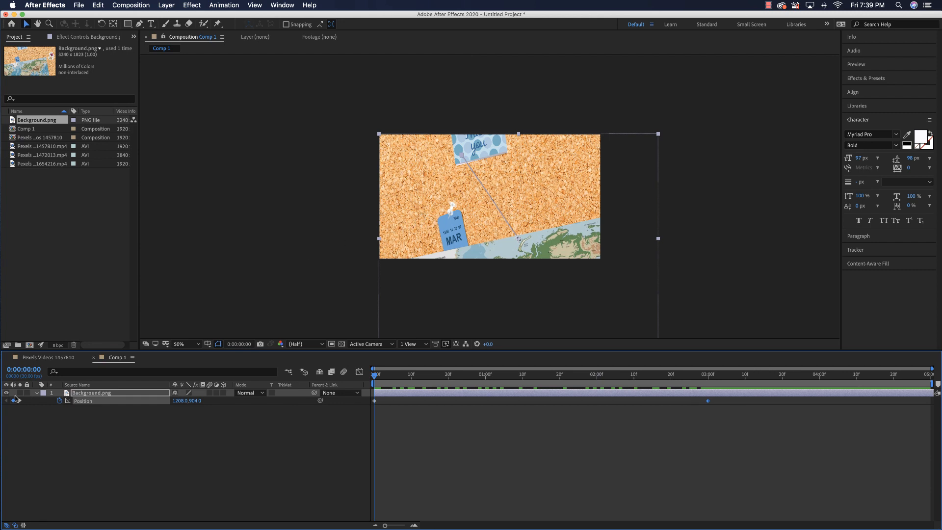
{"action": "left_click", "coordinate": [36, 393]}
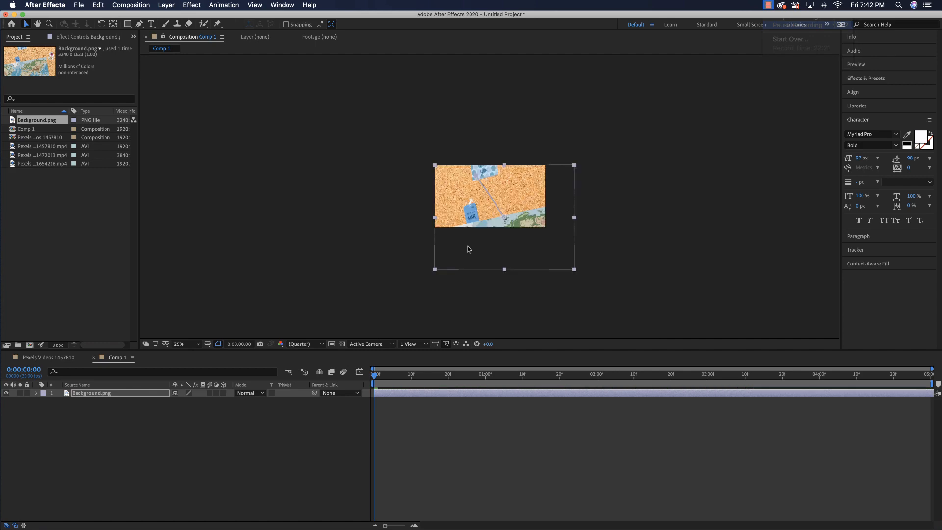
Open the Pexels Videos 1457810 composition and add the Pexels Videos 1457810.mp4 highway clip to its timeline
{"action": "scroll", "coordinate": [467, 251], "scroll_direction": "up", "scroll_amount": 4}
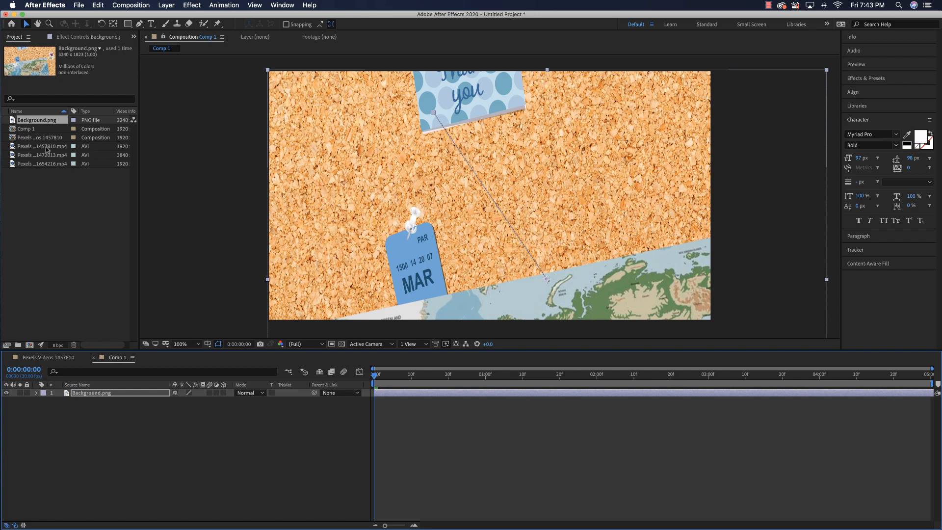
{"action": "left_click", "coordinate": [29, 138]}
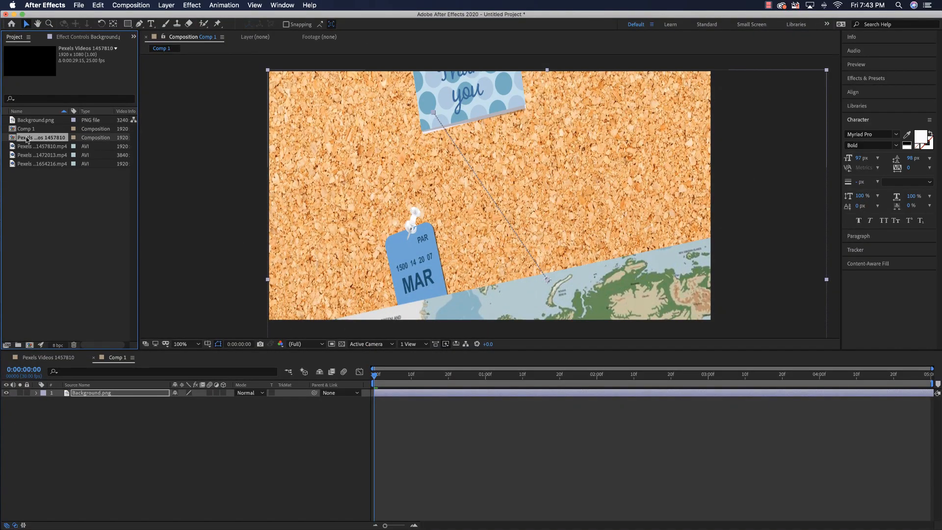
{"action": "double_click", "coordinate": [27, 140]}
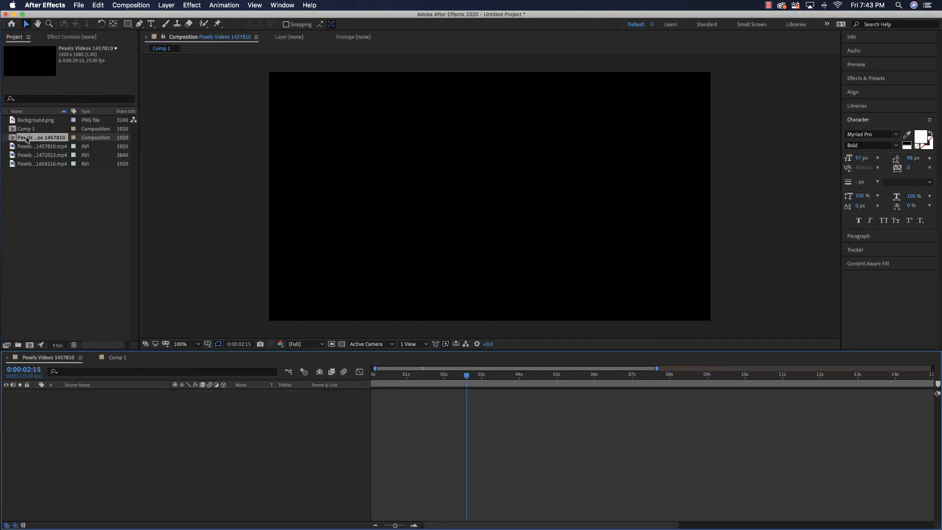
{"action": "left_click_drag", "start_coordinate": [28, 147], "coordinate": [401, 397]}
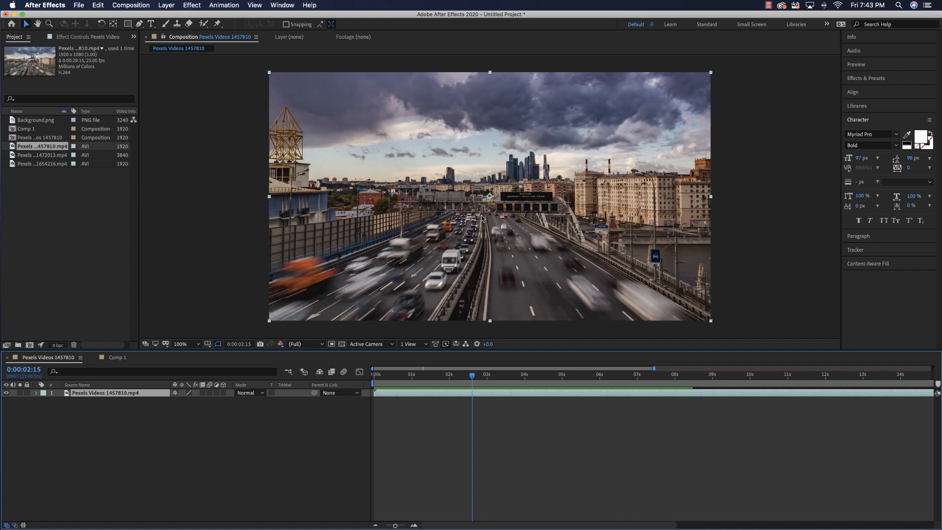
{"action": "left_click", "coordinate": [456, 221]}
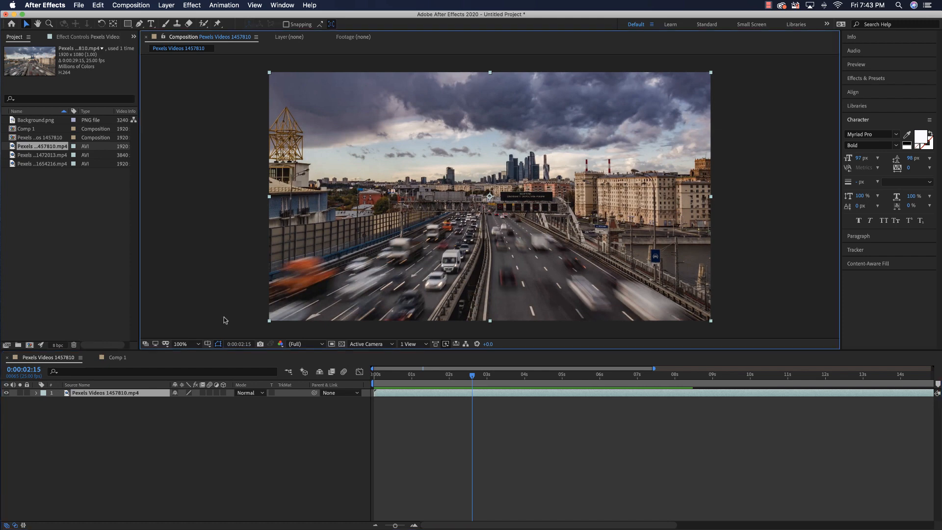
Scale the highway clip to 80% and choose the Rectangle Tool
{"action": "left_click", "coordinate": [84, 393]}
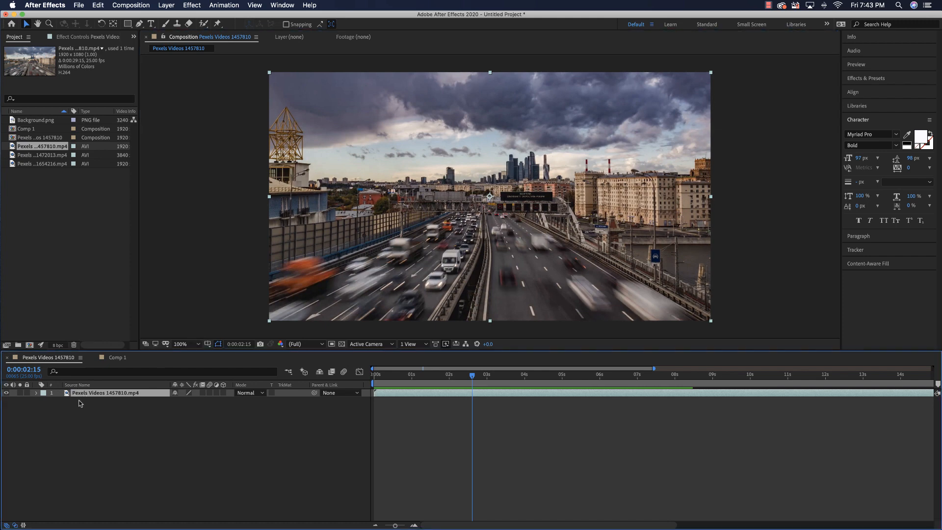
{"action": "key", "text": "s"}
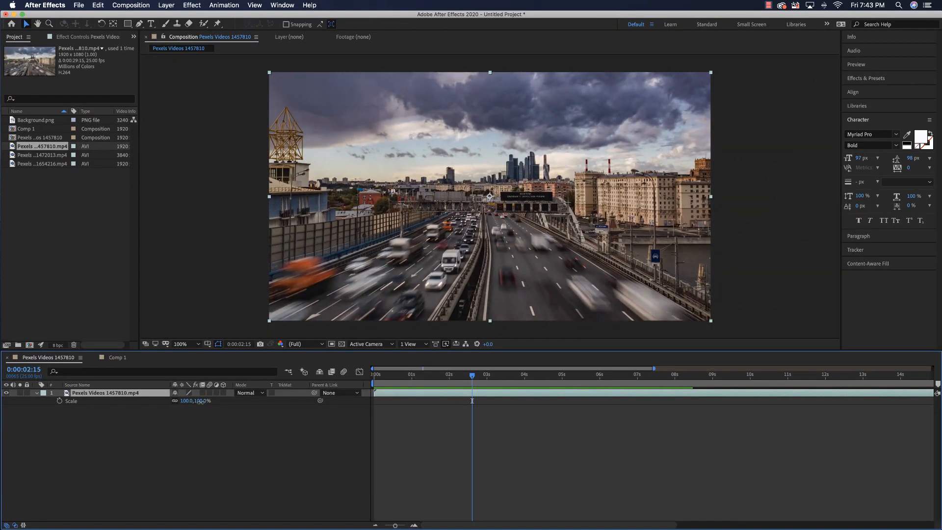
{"action": "left_click_drag", "start_coordinate": [201, 401], "coordinate": [189, 401]}
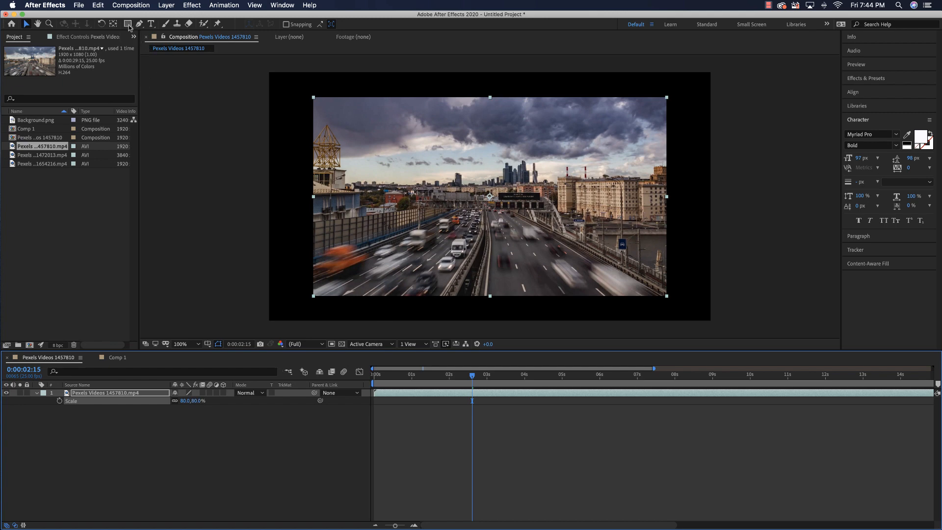
{"action": "left_click_drag", "start_coordinate": [128, 25], "coordinate": [151, 28]}
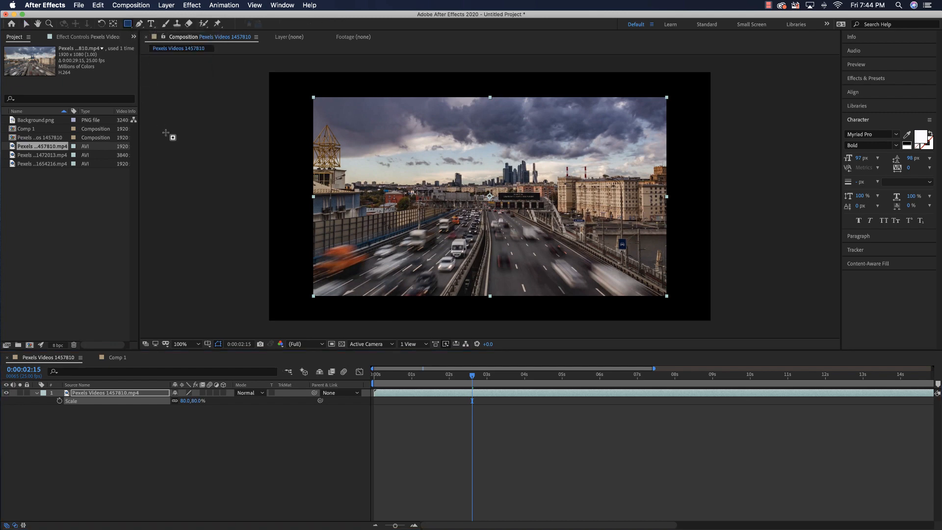
Undo the highway clip's last scale change and set the Rectangle Tool to a white fill with no stroke
{"action": "key", "text": "super+z"}
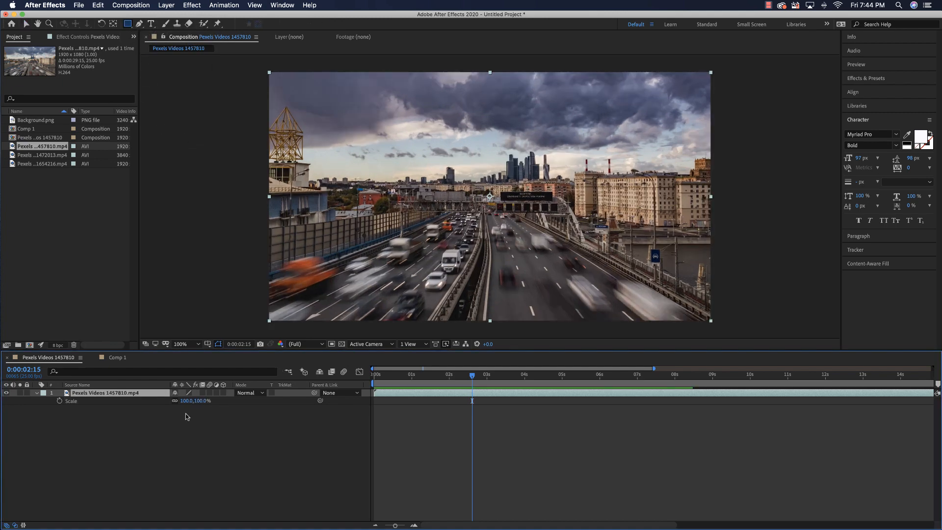
{"action": "left_click", "coordinate": [132, 447]}
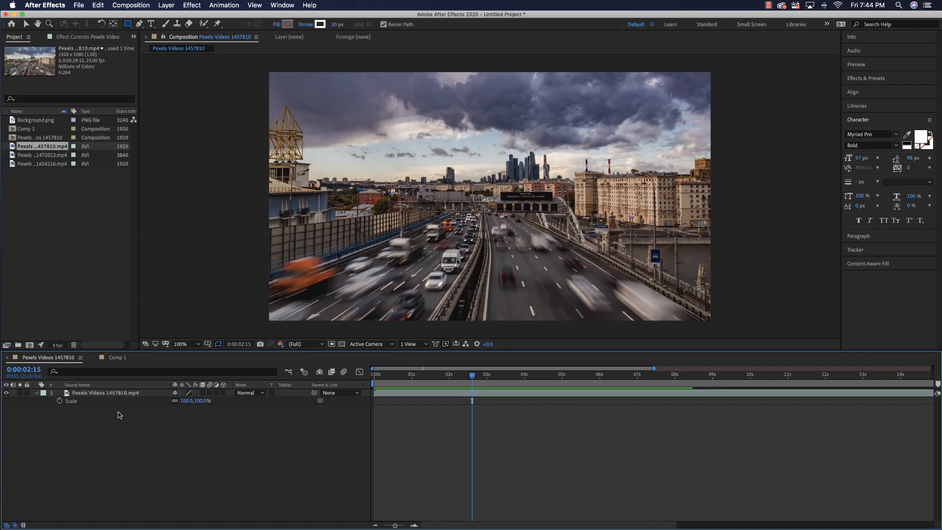
{"action": "left_click", "coordinate": [128, 27]}
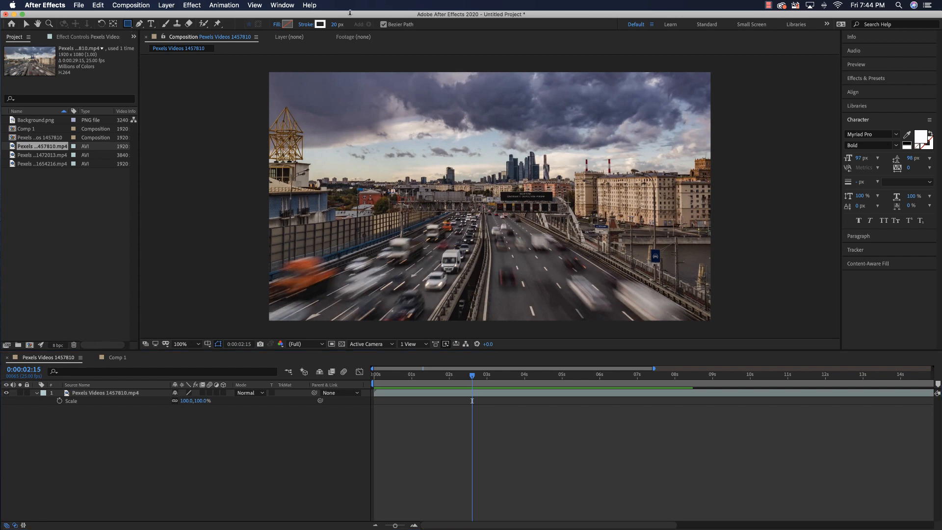
{"action": "left_click", "coordinate": [308, 25]}
{"action": "left_click", "coordinate": [423, 248]}
{"action": "key", "text": "Return"}
{"action": "left_click", "coordinate": [285, 25]}
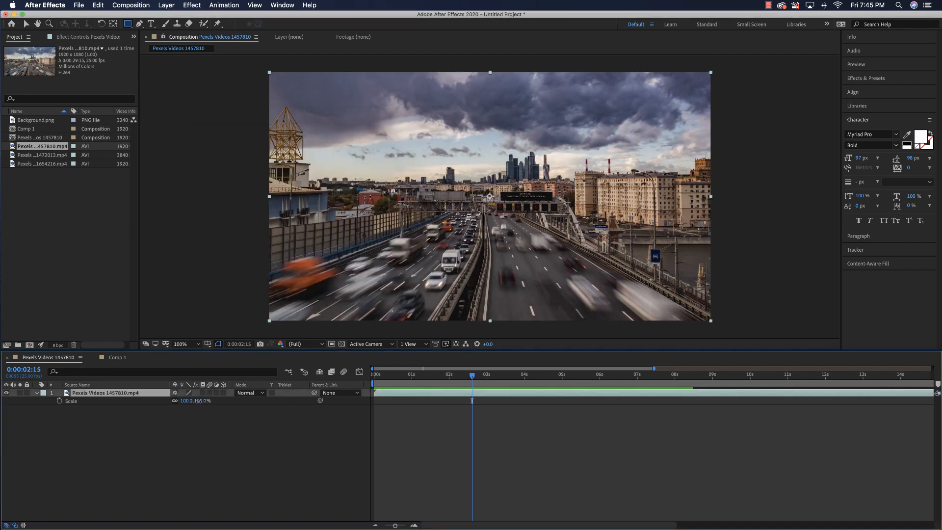
Scale the highway clip to 77% and frame it with a slightly larger white rectangle on a layer beneath it
{"action": "left_click_drag", "start_coordinate": [198, 401], "coordinate": [189, 403]}
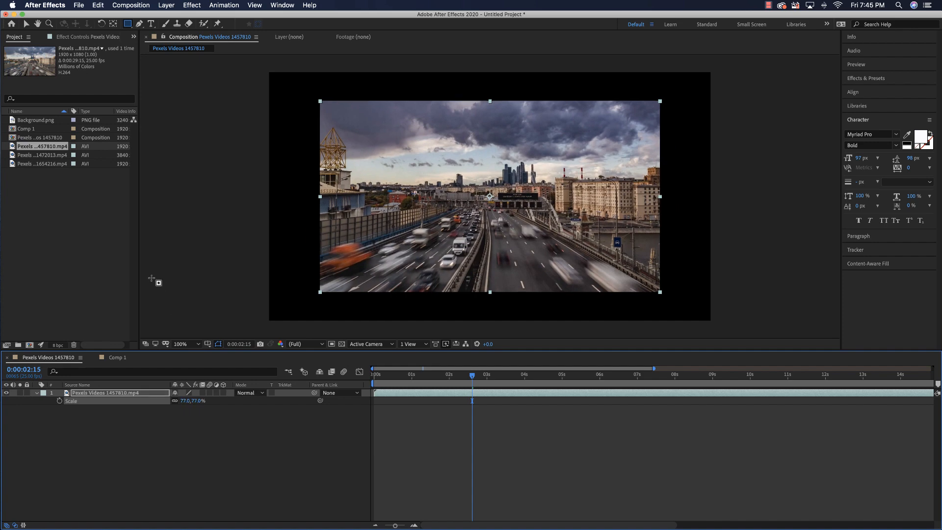
{"action": "left_click", "coordinate": [137, 446]}
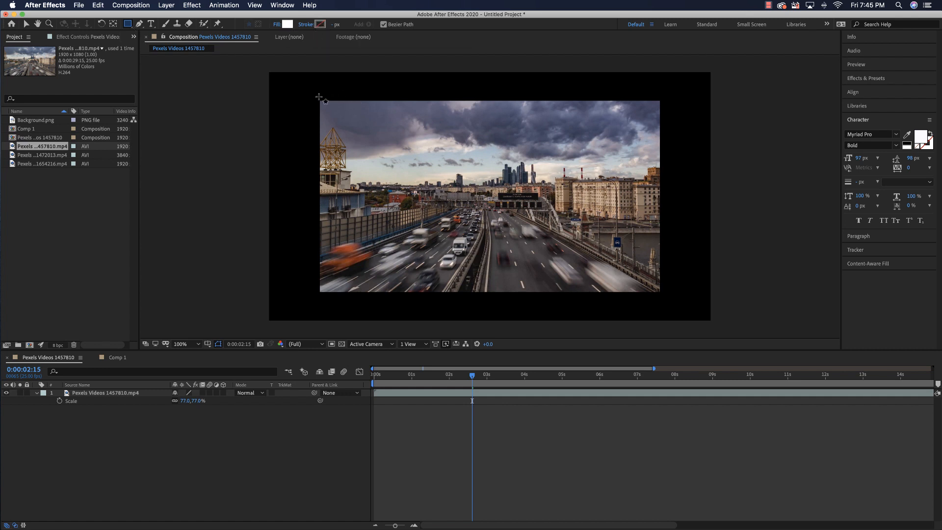
{"action": "mouse_move", "coordinate": [310, 93]}
{"action": "left_mouse_down"}
{"action": "mouse_move", "coordinate": [524, 268]}
{"action": "mouse_move", "coordinate": [614, 301]}
{"action": "mouse_move", "coordinate": [667, 301]}
{"action": "left_mouse_up"}
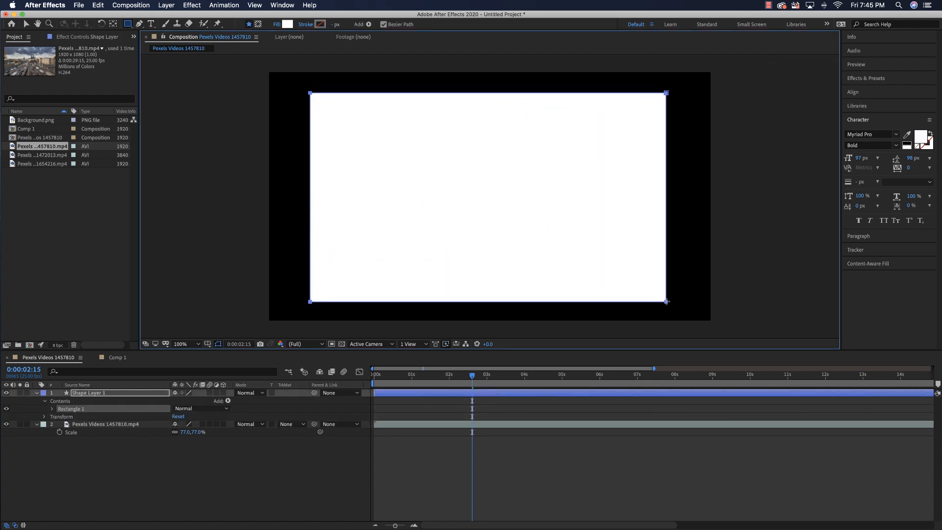
{"action": "left_click_drag", "start_coordinate": [87, 394], "coordinate": [87, 430]}
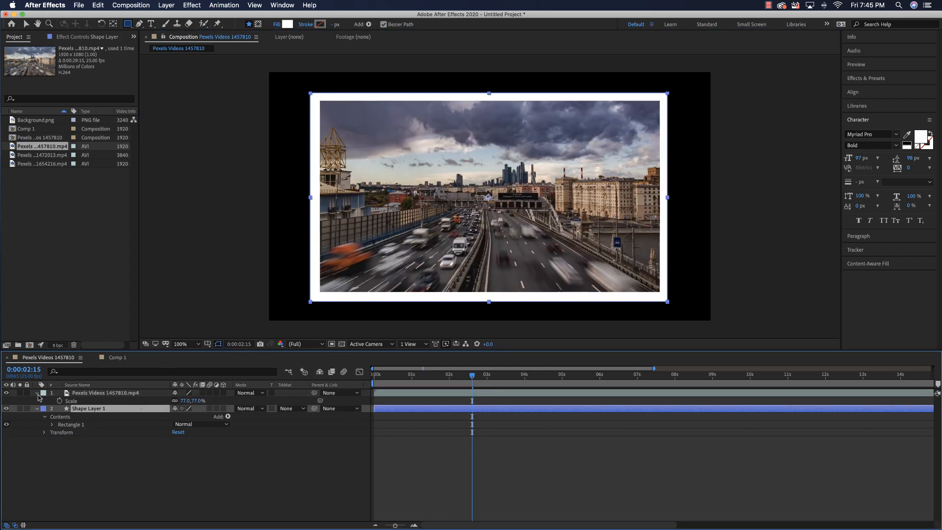
Add the Pexels Videos 1457810 composition to Comp 1 above the background and scale it to 88%
{"action": "double_click", "coordinate": [33, 130]}
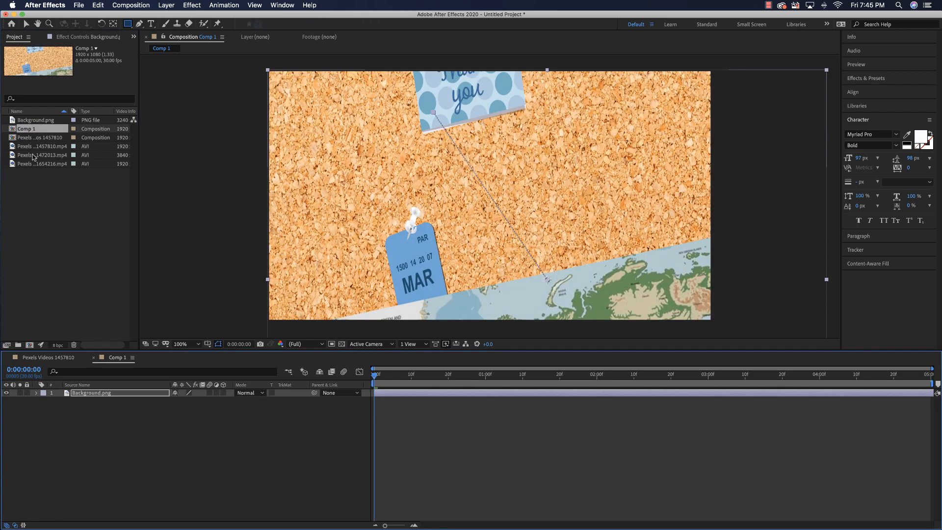
{"action": "left_click_drag", "start_coordinate": [15, 141], "coordinate": [376, 193]}
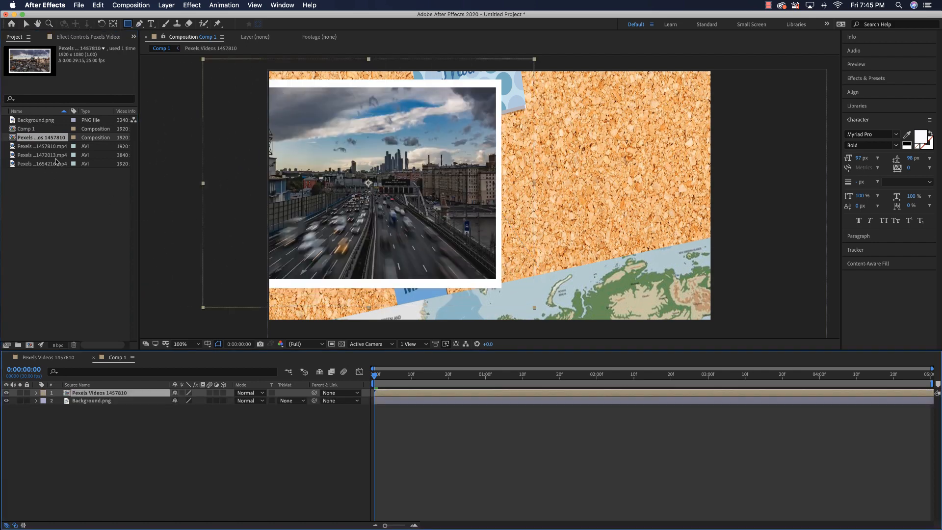
{"action": "key", "text": "s"}
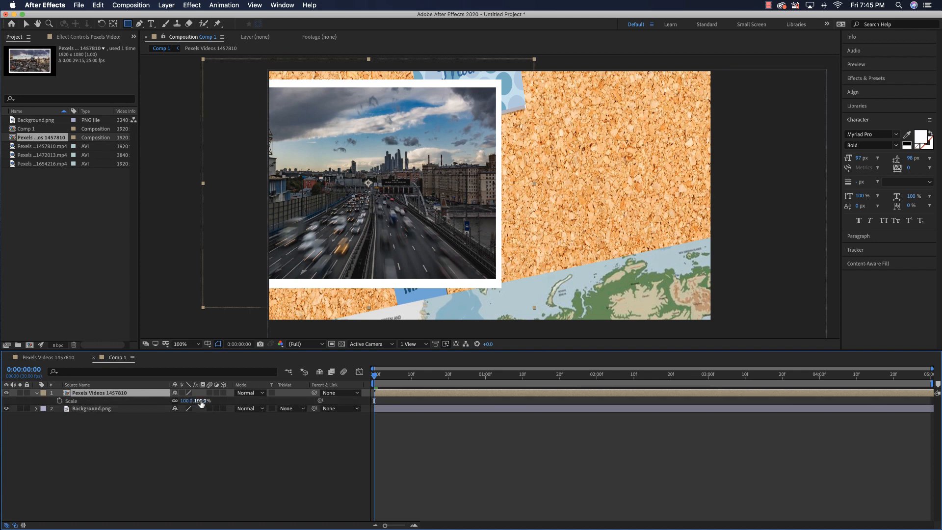
{"action": "left_click_drag", "start_coordinate": [201, 403], "coordinate": [196, 403]}
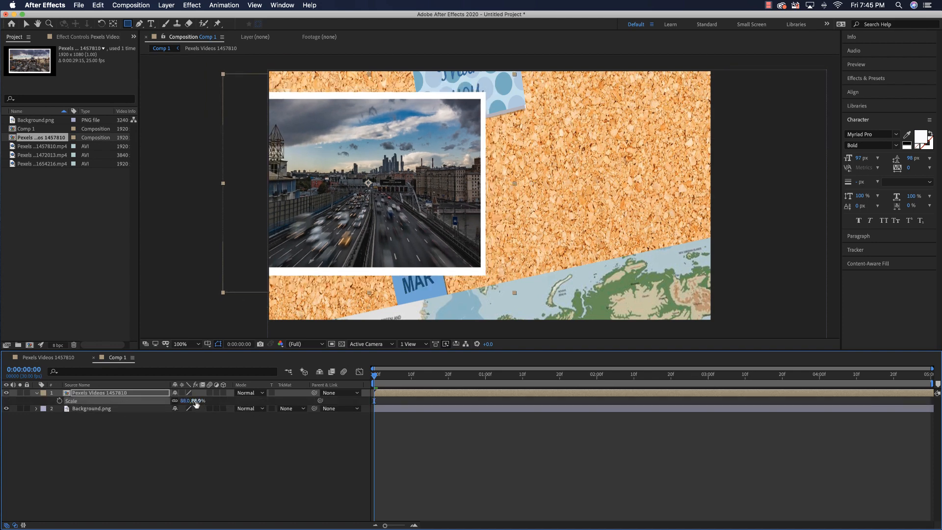
Rotate the framed highway layer to -19° and place it partly outside the frame in the upper-left corner of Comp 1
{"action": "key", "text": "shift+r"}
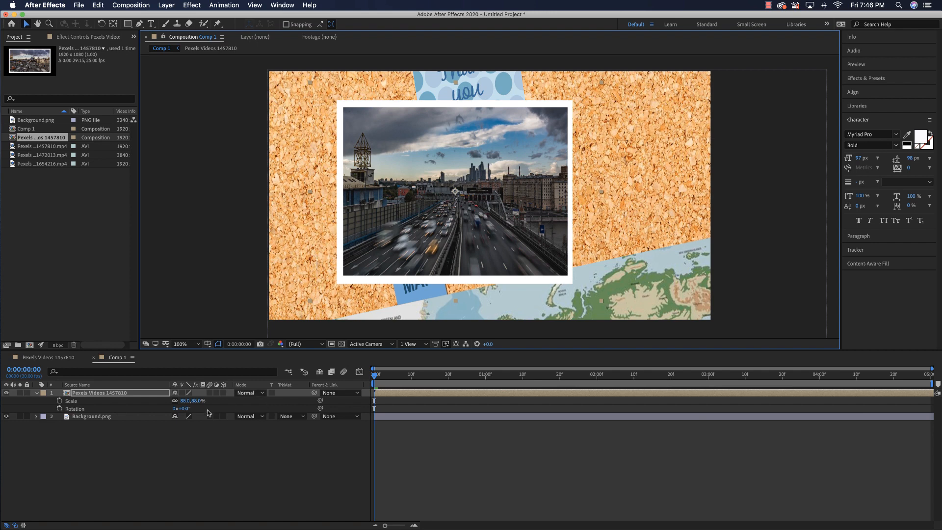
{"action": "left_click_drag", "start_coordinate": [187, 411], "coordinate": [177, 411]}
{"action": "left_click_drag", "start_coordinate": [334, 187], "coordinate": [327, 171]}
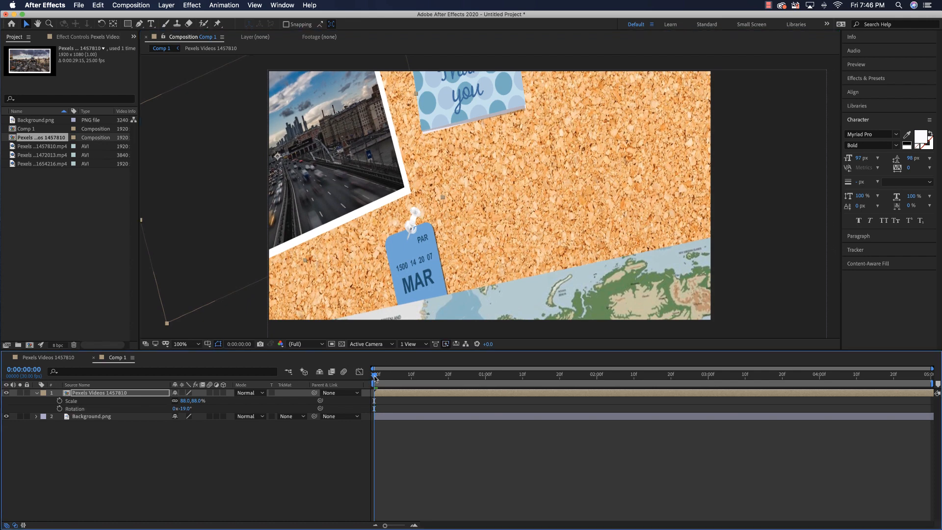
{"action": "left_click_drag", "start_coordinate": [375, 377], "coordinate": [374, 396]}
Create a new composition from Pexels Videos 1472013.mp4 and scale its clip to 40%
{"action": "left_click", "coordinate": [26, 156]}
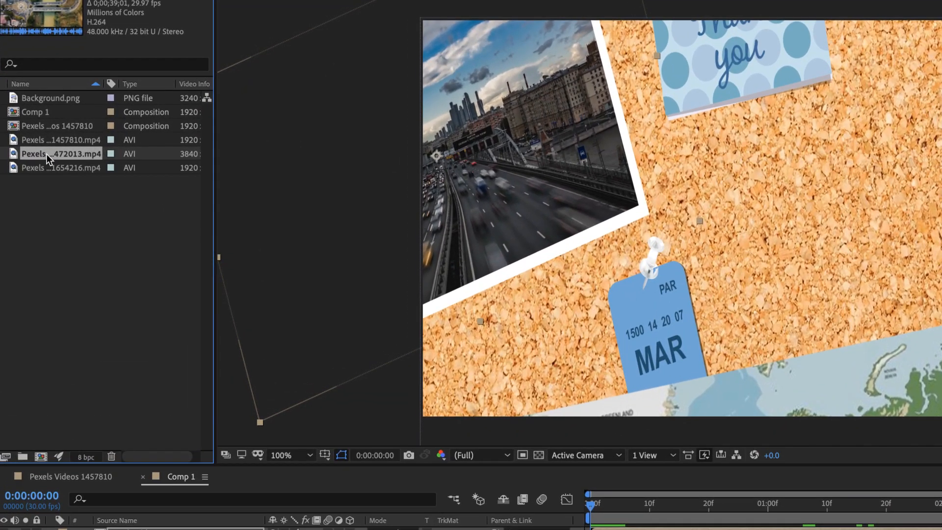
{"action": "right_click", "coordinate": [46, 154]}
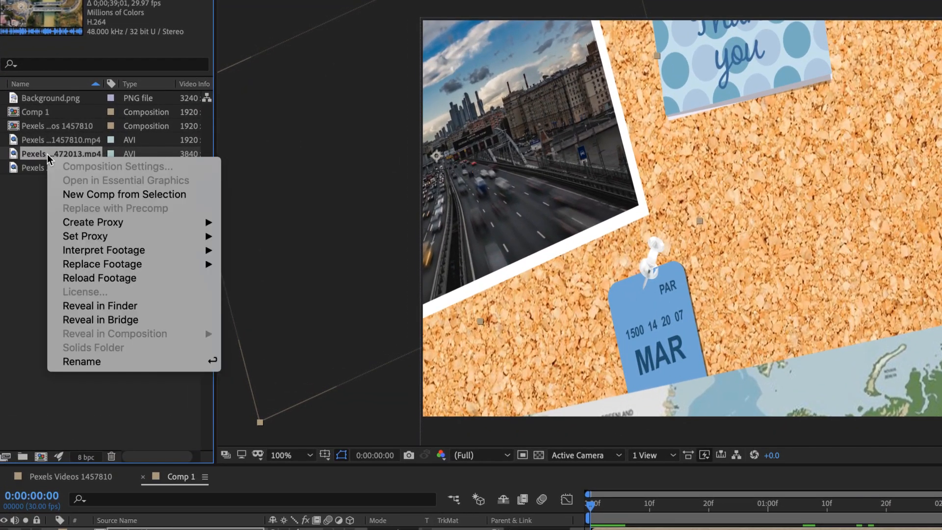
{"action": "left_click", "coordinate": [100, 196]}
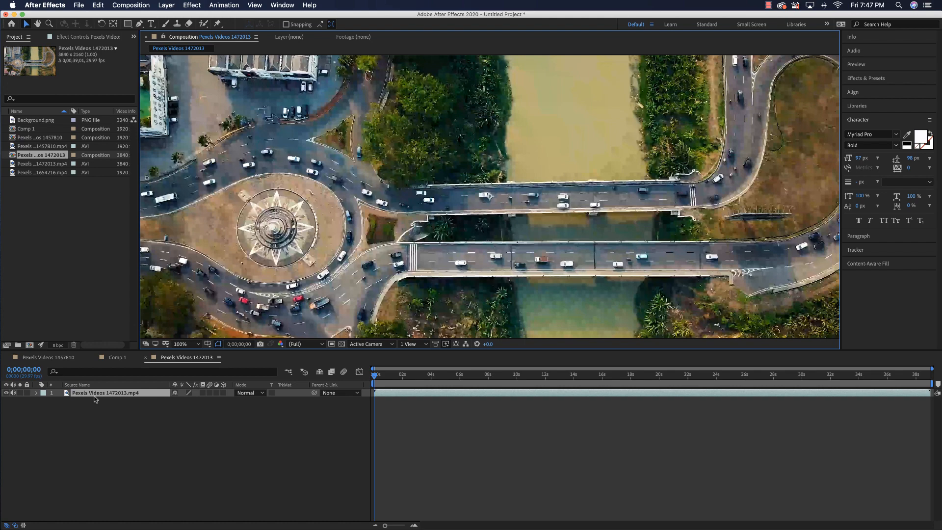
{"action": "key", "text": "s"}
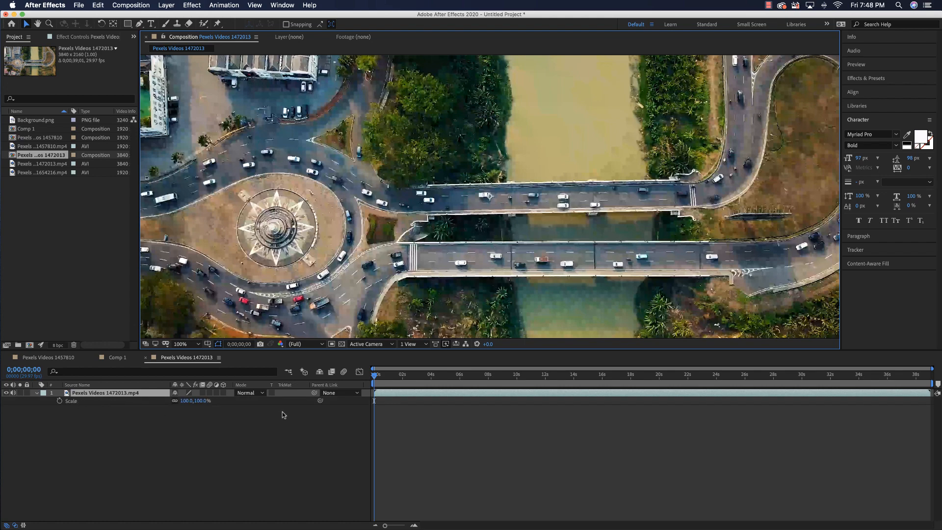
{"action": "left_click_drag", "start_coordinate": [208, 404], "coordinate": [181, 404]}
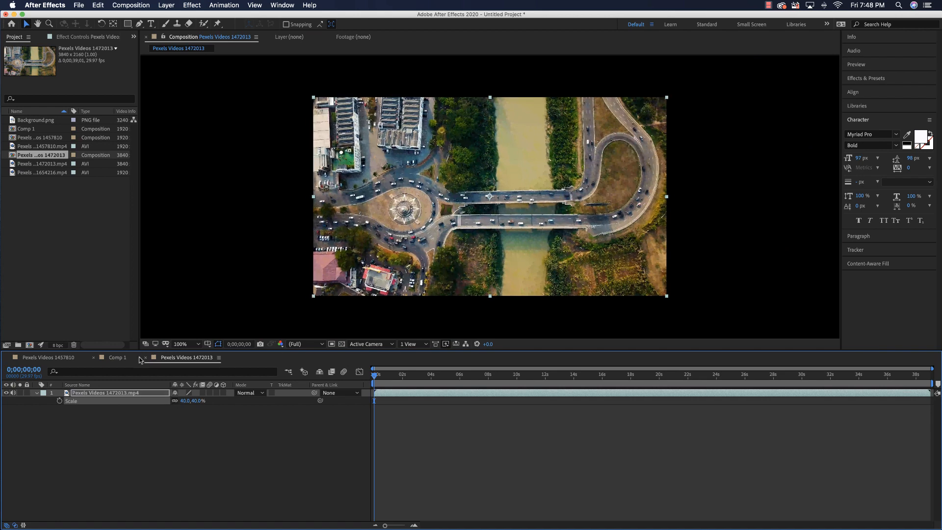
Frame the roundabout clip with a slightly larger white rectangle and move the shape layer beneath the clip
{"action": "left_click", "coordinate": [104, 438]}
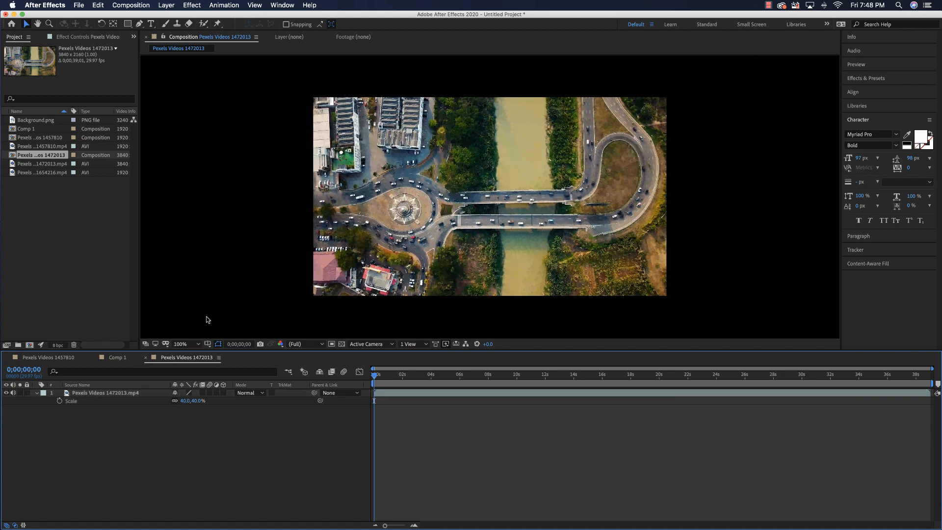
{"action": "left_click", "coordinate": [128, 24]}
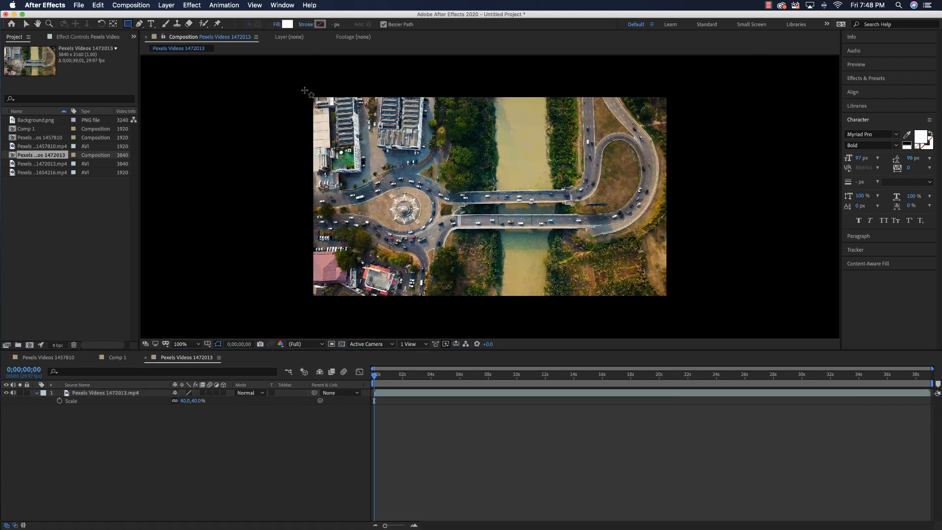
{"action": "mouse_move", "coordinate": [304, 90]}
{"action": "left_mouse_down"}
{"action": "mouse_move", "coordinate": [516, 285]}
{"action": "mouse_move", "coordinate": [677, 307]}
{"action": "left_mouse_up"}
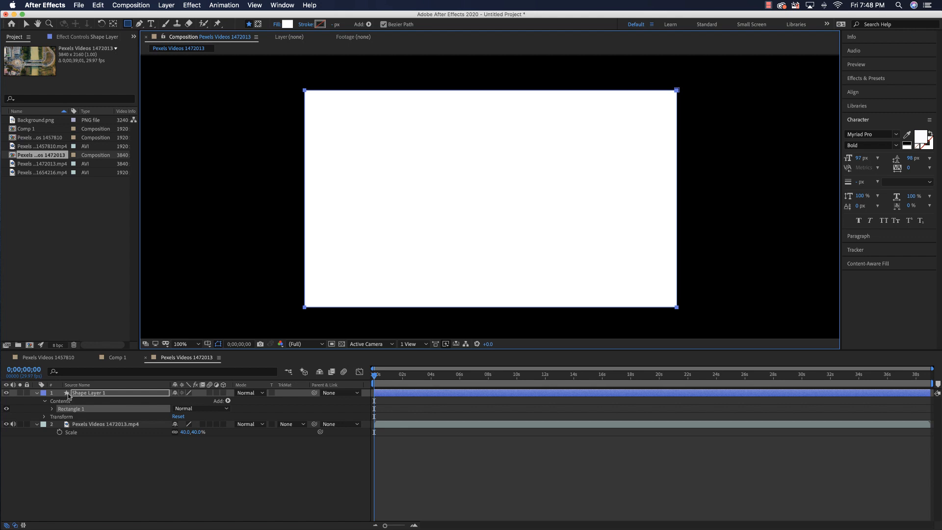
{"action": "left_click_drag", "start_coordinate": [76, 394], "coordinate": [76, 437]}
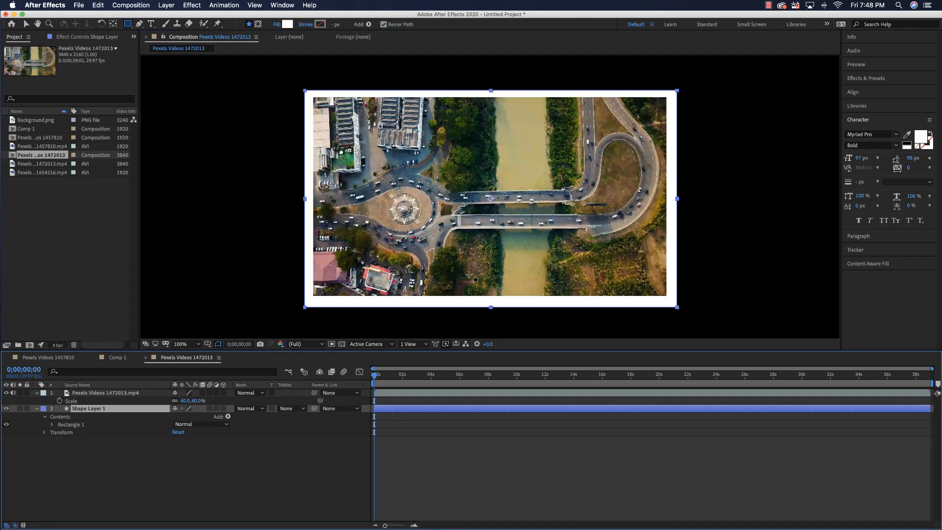
Nudge the white rectangle up slightly to even out the border around the roundabout clip
{"action": "key", "text": "v"}
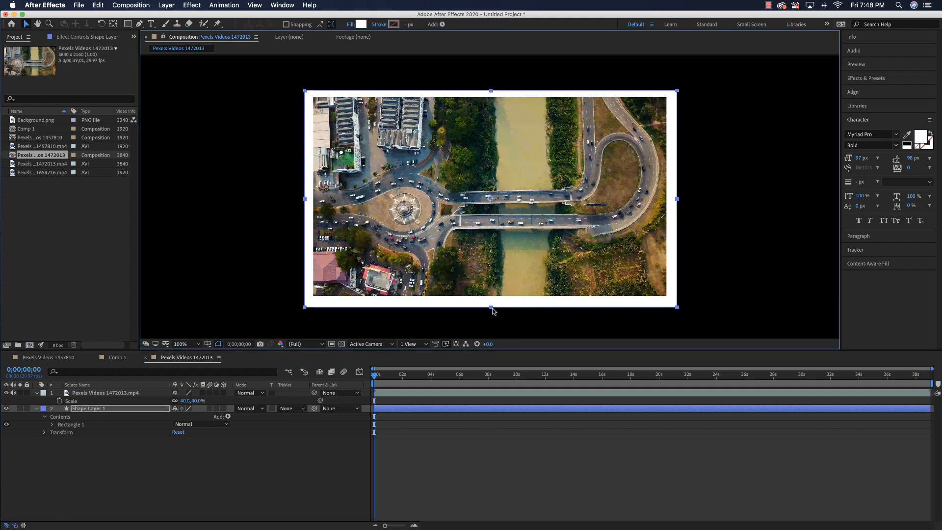
{"action": "key", "text": "Up"}
{"action": "key", "text": "Up"}
{"action": "key", "text": "Up"}
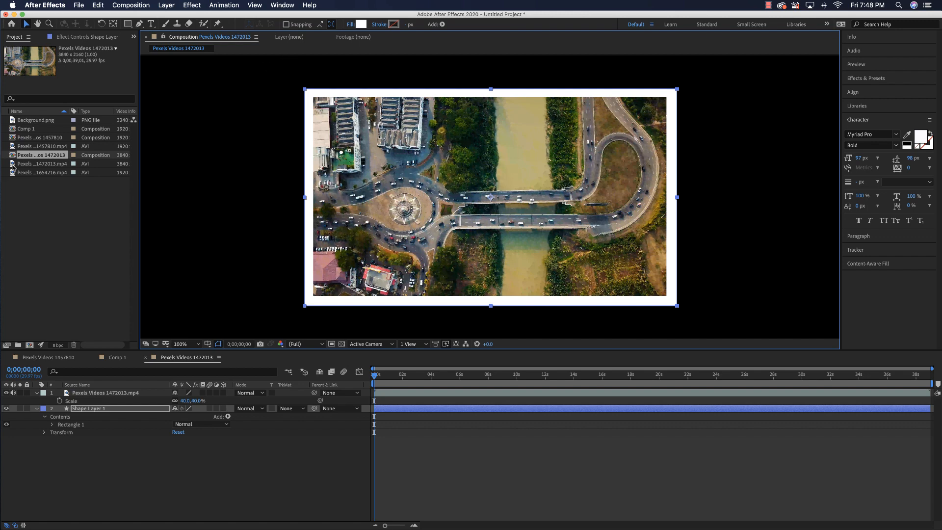
Add the Pexels Videos 1472013 composition to Comp 1 as the top layer
{"action": "double_click", "coordinate": [20, 128]}
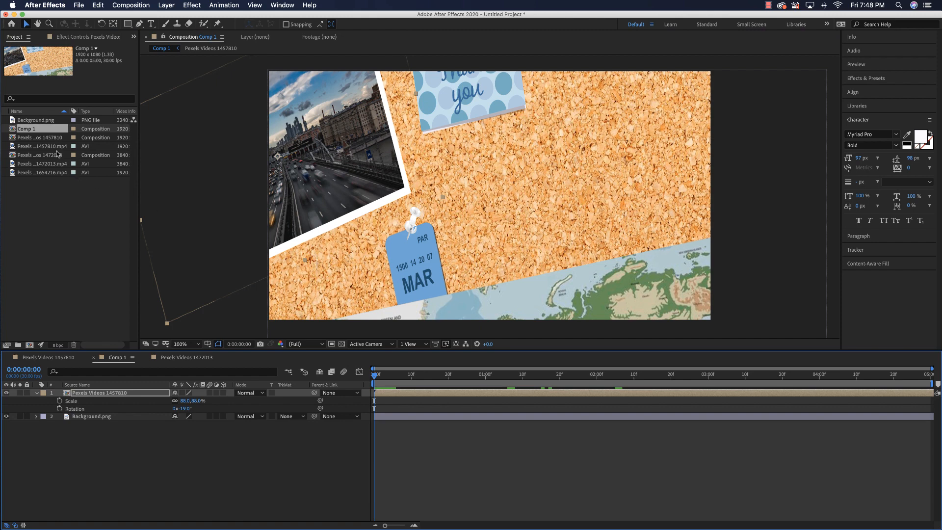
{"action": "left_click_drag", "start_coordinate": [19, 155], "coordinate": [381, 426]}
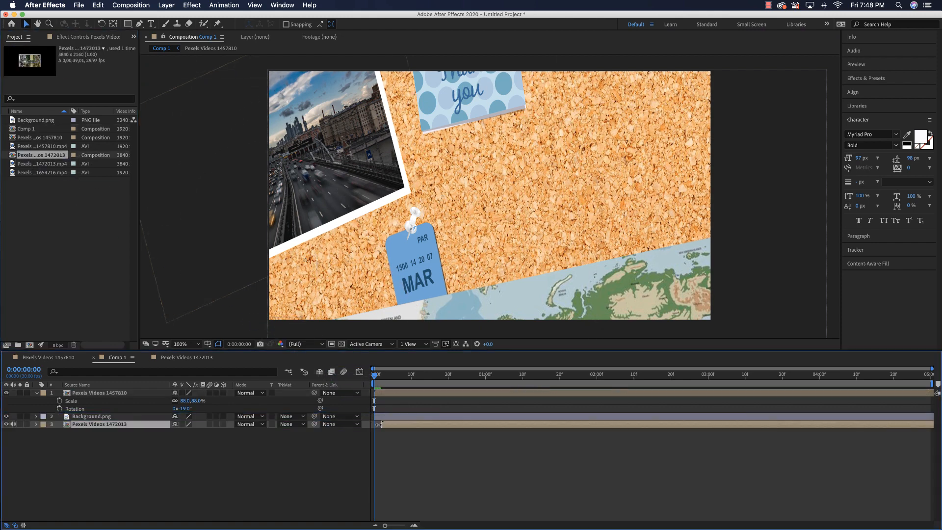
{"action": "key", "text": "comma"}
{"action": "left_click_drag", "start_coordinate": [75, 427], "coordinate": [84, 391]}
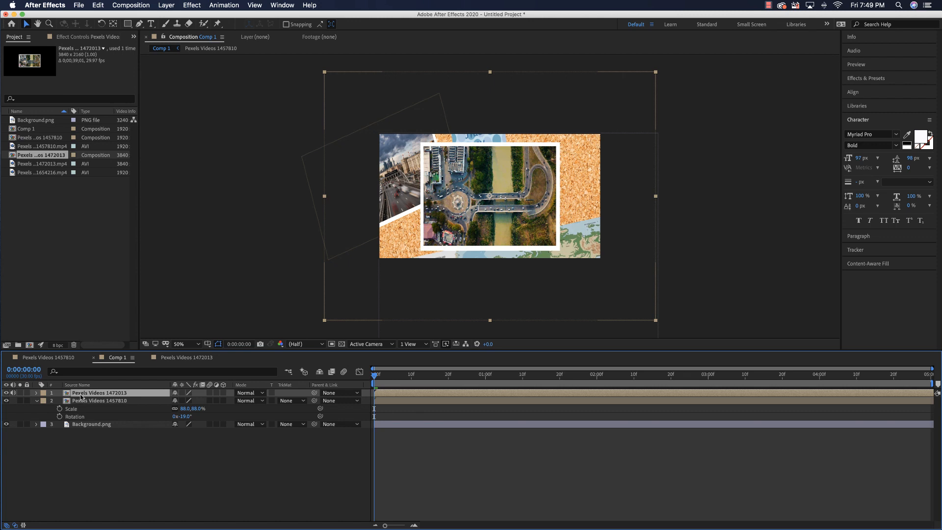
Scale the Pexels Videos 1472013 layer to 53%, rotate it to -22° and place it in the lower-left corner of the frame
{"action": "key", "text": "s"}
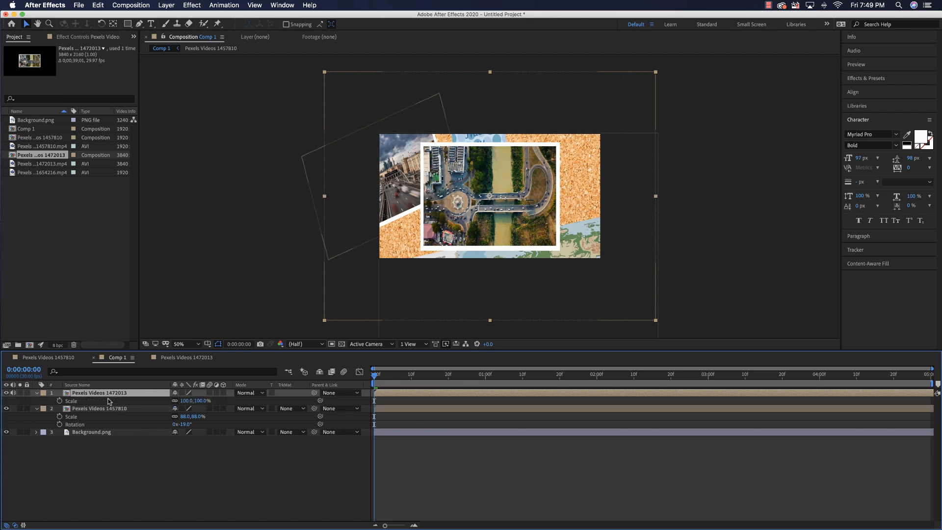
{"action": "key", "text": "shift+r"}
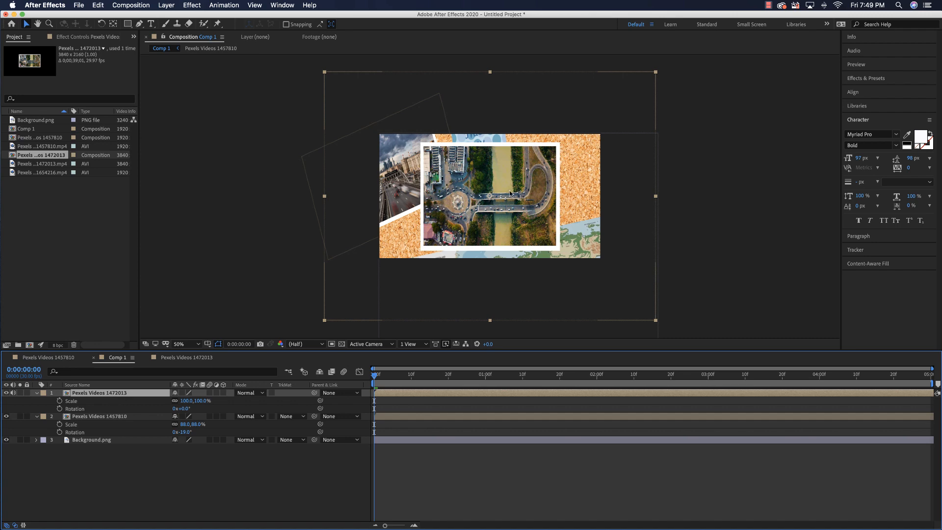
{"action": "key", "text": "slash"}
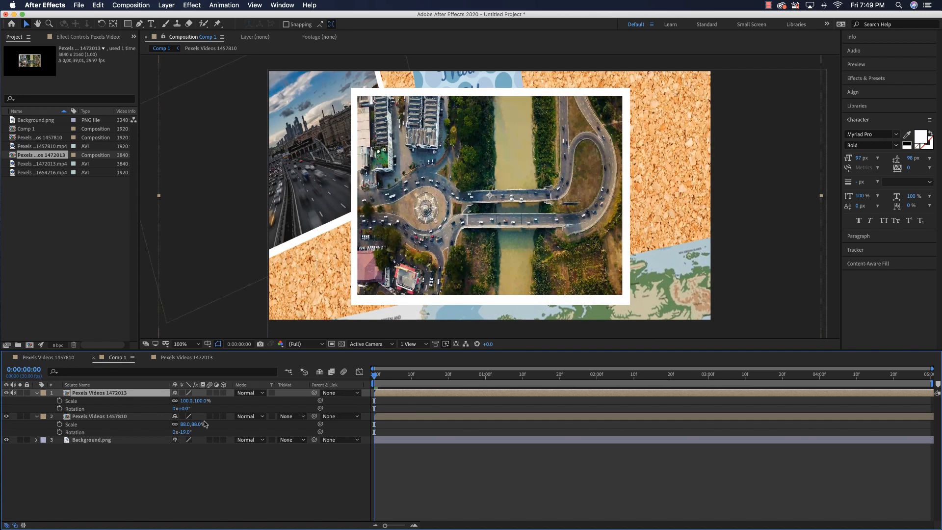
{"action": "left_click_drag", "start_coordinate": [201, 401], "coordinate": [182, 403]}
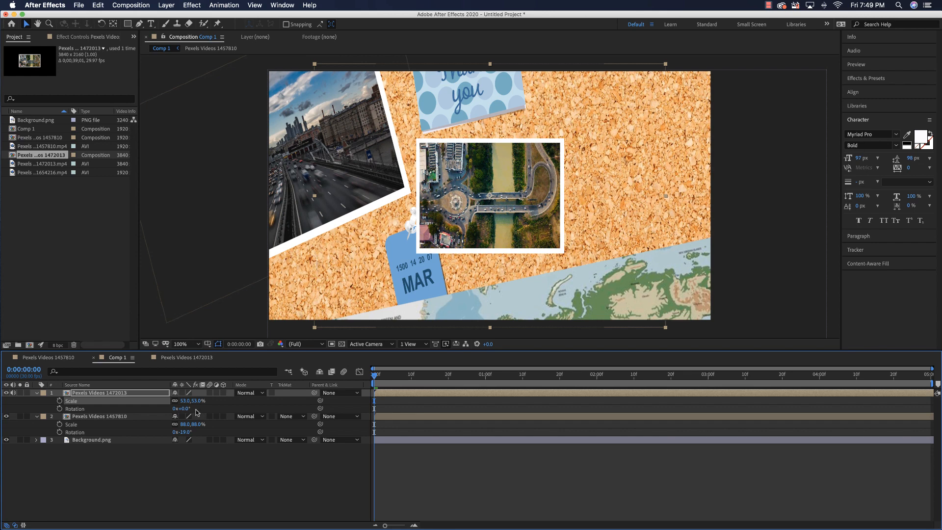
{"action": "left_click_drag", "start_coordinate": [189, 409], "coordinate": [178, 409]}
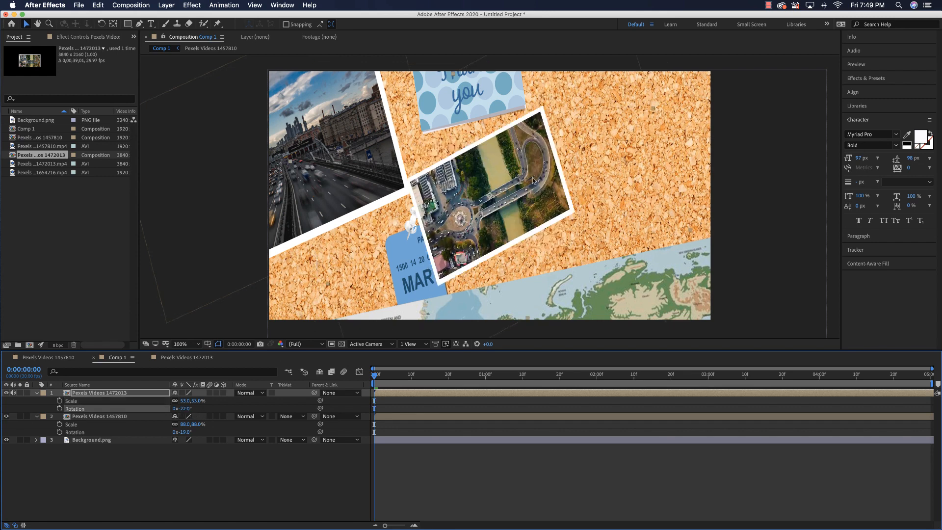
{"action": "left_click_drag", "start_coordinate": [533, 181], "coordinate": [376, 318]}
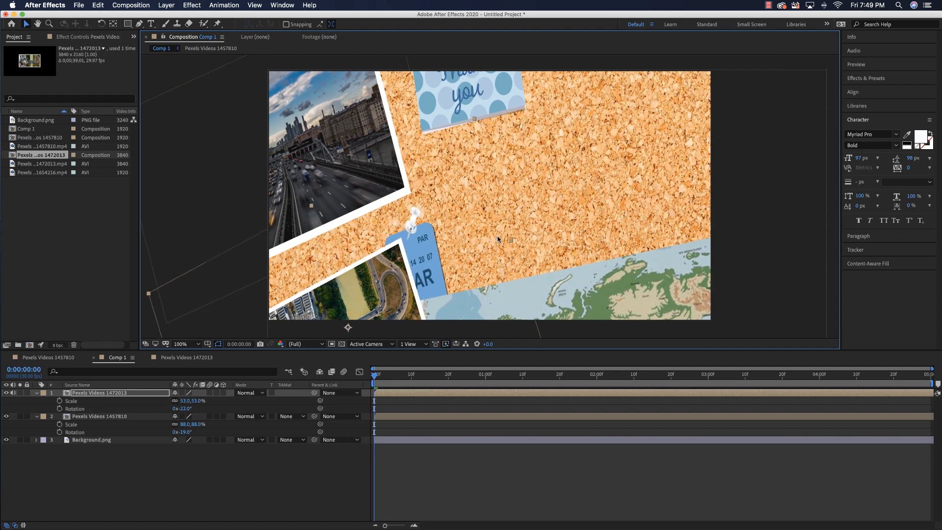
Create a new composition from Pexels Videos 1654216.mp4 and scale the clip to 65%
{"action": "left_click", "coordinate": [30, 173]}
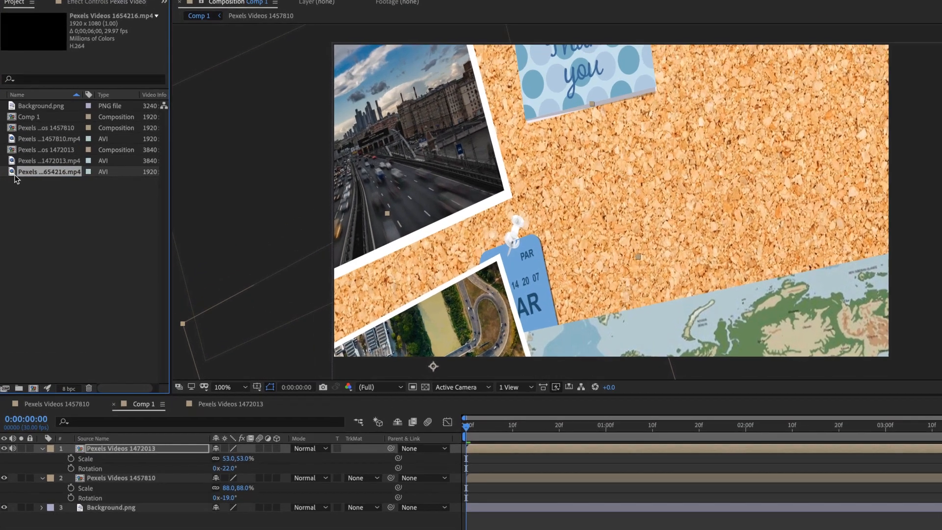
{"action": "right_click", "coordinate": [29, 172]}
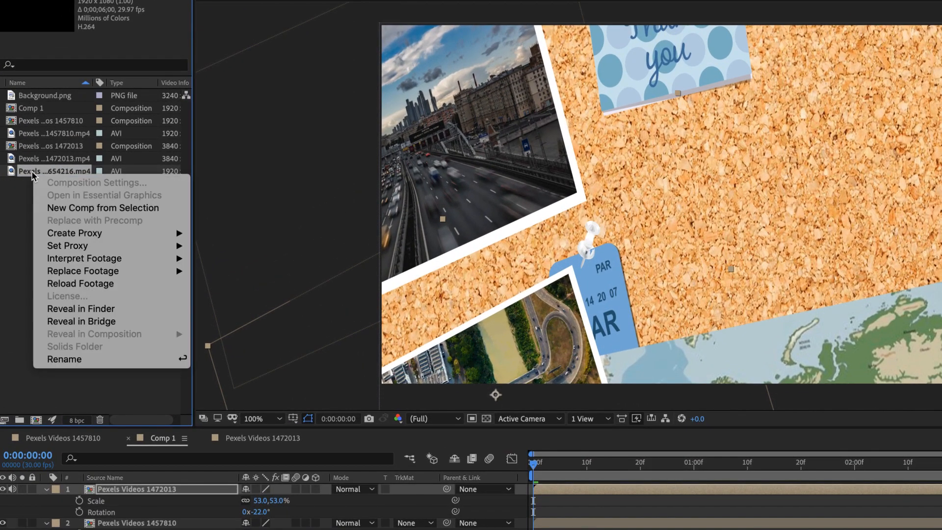
{"action": "left_click", "coordinate": [83, 208]}
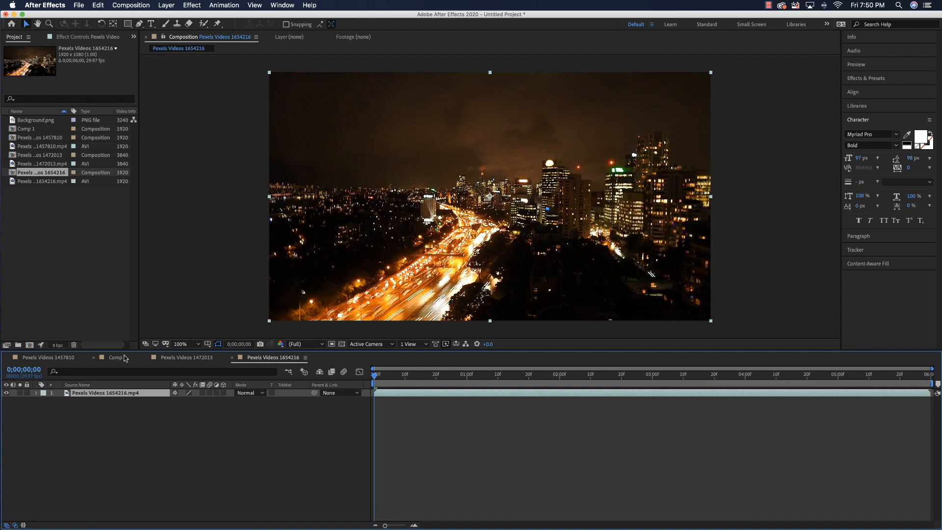
{"action": "key", "text": "s"}
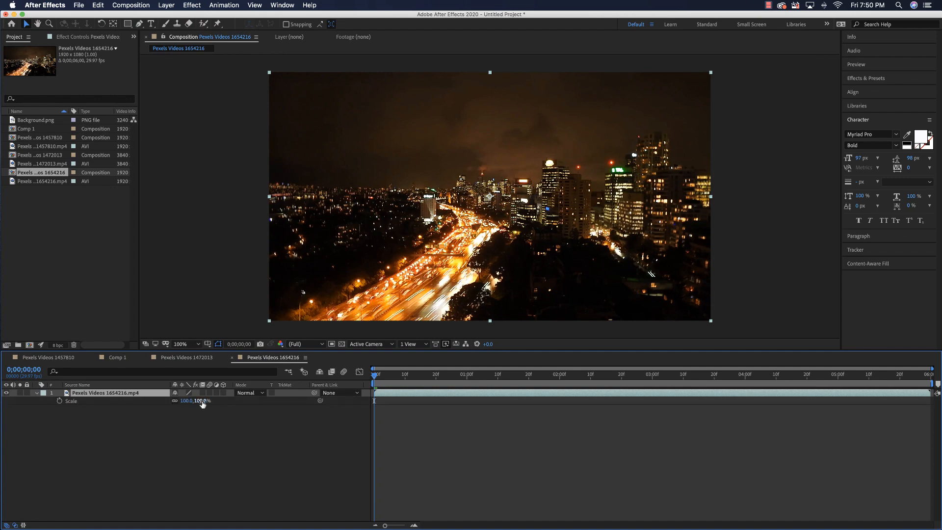
{"action": "left_click_drag", "start_coordinate": [200, 400], "coordinate": [184, 402]}
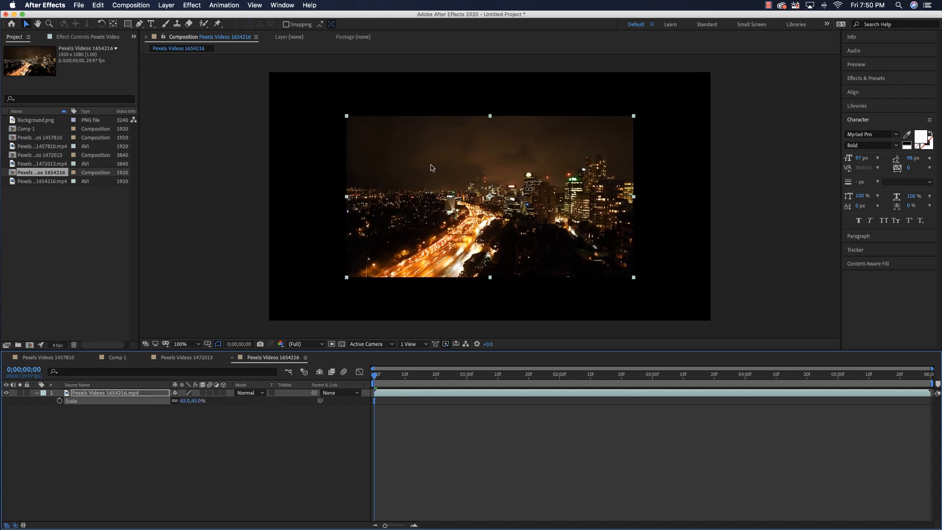
Frame the night city clip with a slightly larger white rectangle layered beneath it, stretched slightly in height to even out the border
{"action": "left_click", "coordinate": [127, 23]}
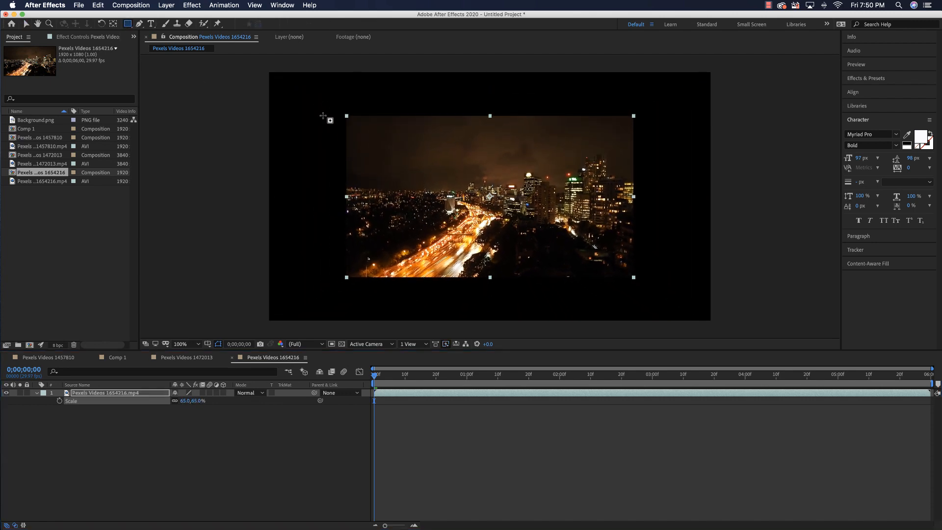
{"action": "left_click_drag", "start_coordinate": [334, 107], "coordinate": [471, 267]}
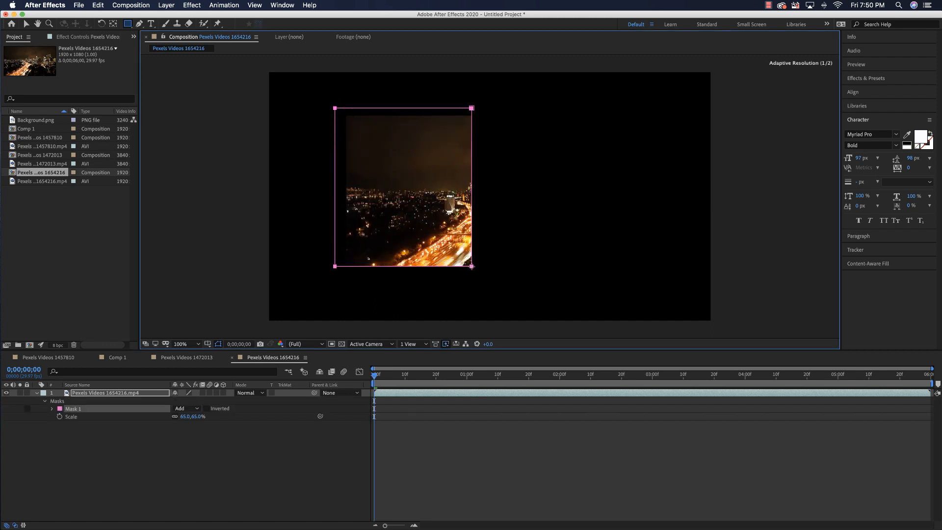
{"action": "key", "text": "super+z"}
{"action": "left_click", "coordinate": [199, 430]}
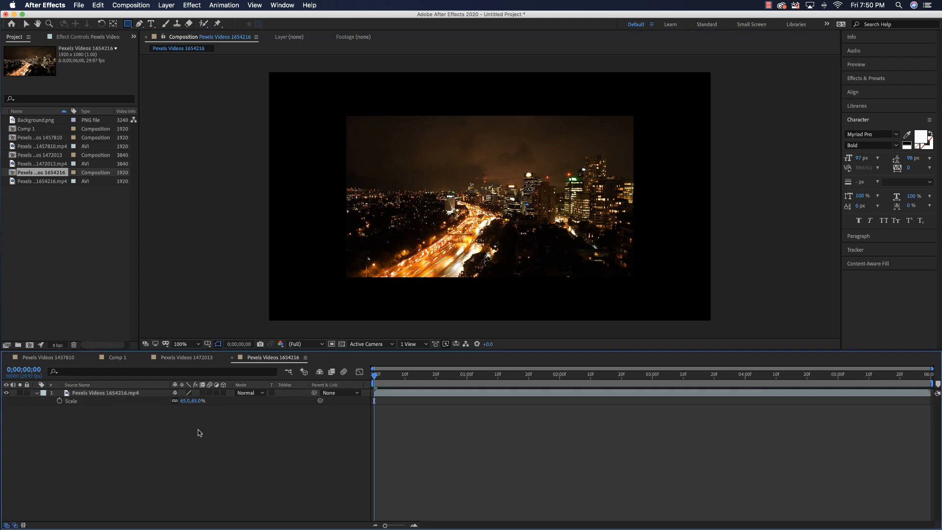
{"action": "mouse_move", "coordinate": [337, 284]}
{"action": "left_mouse_down"}
{"action": "mouse_move", "coordinate": [433, 122]}
{"action": "mouse_move", "coordinate": [500, 108]}
{"action": "mouse_move", "coordinate": [642, 110]}
{"action": "left_mouse_up"}
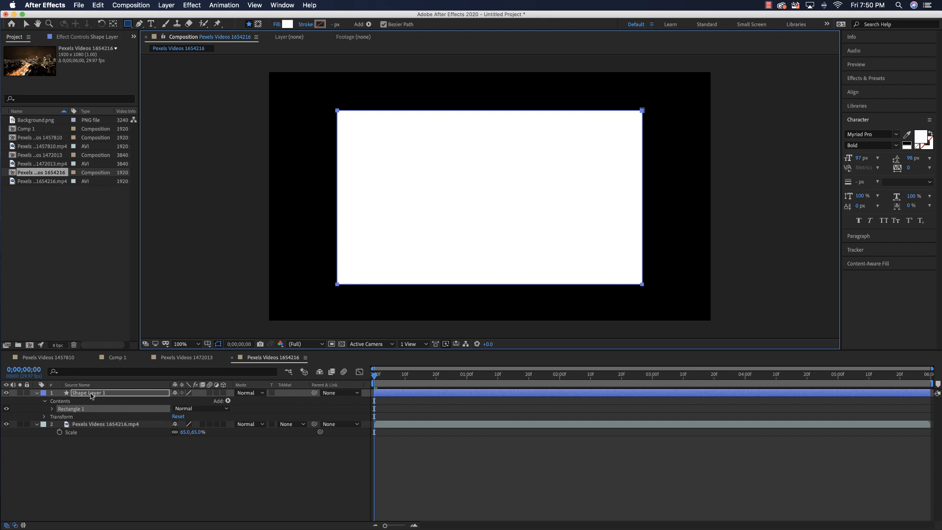
{"action": "left_click_drag", "start_coordinate": [91, 395], "coordinate": [94, 439]}
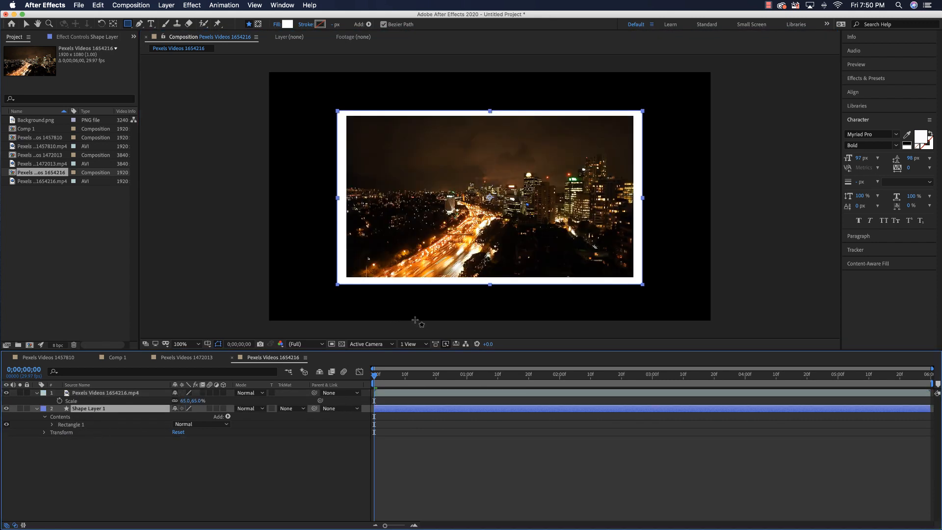
{"action": "key", "text": "v"}
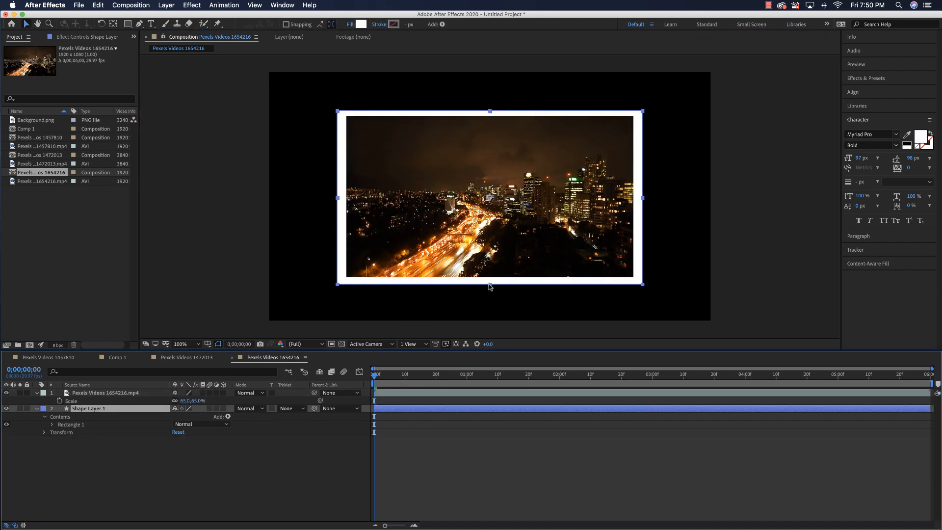
{"action": "left_click_drag", "start_coordinate": [490, 286], "coordinate": [491, 289]}
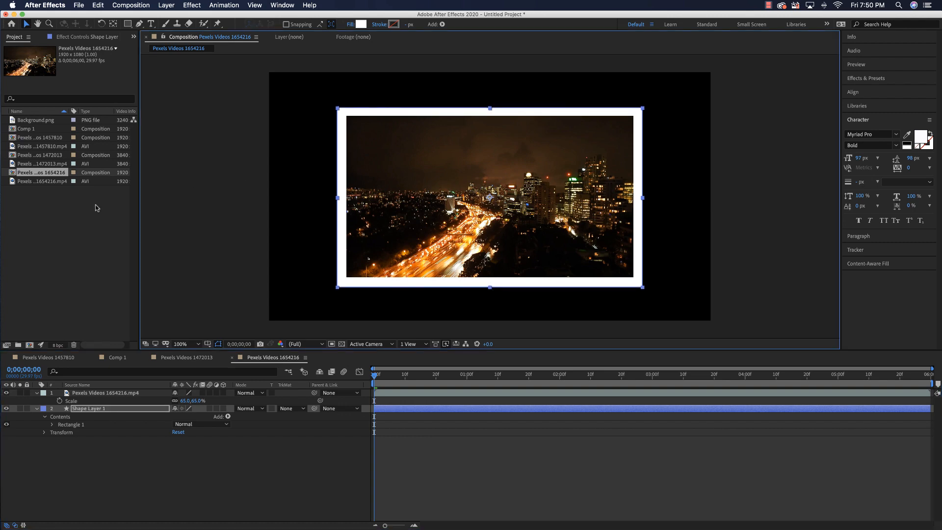
Add the Pexels Videos 1654216 composition to Comp 1 as the top layer
{"action": "double_click", "coordinate": [28, 129]}
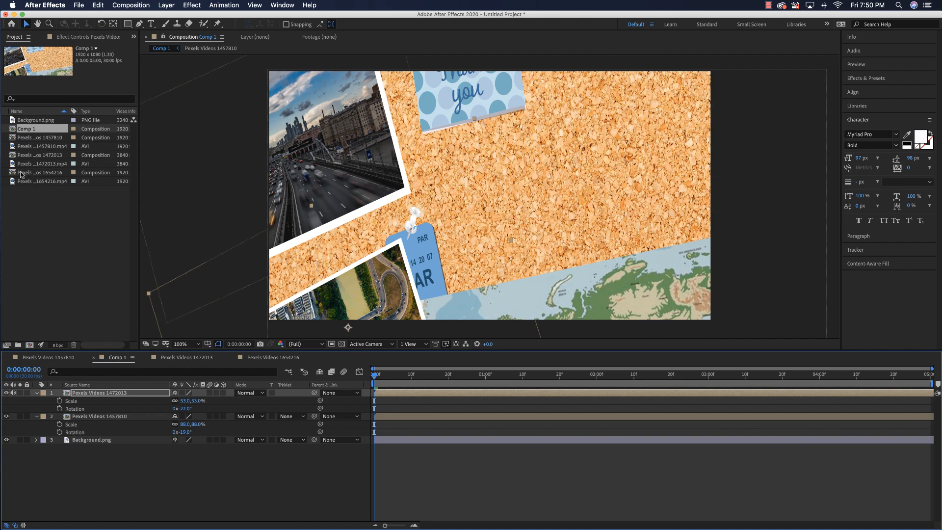
{"action": "left_click_drag", "start_coordinate": [21, 174], "coordinate": [376, 448]}
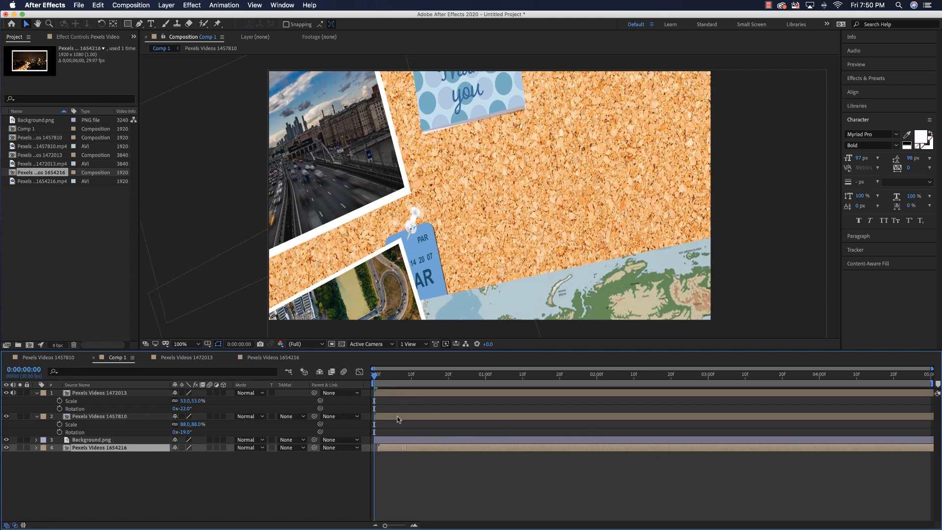
{"action": "left_click_drag", "start_coordinate": [104, 449], "coordinate": [102, 393]}
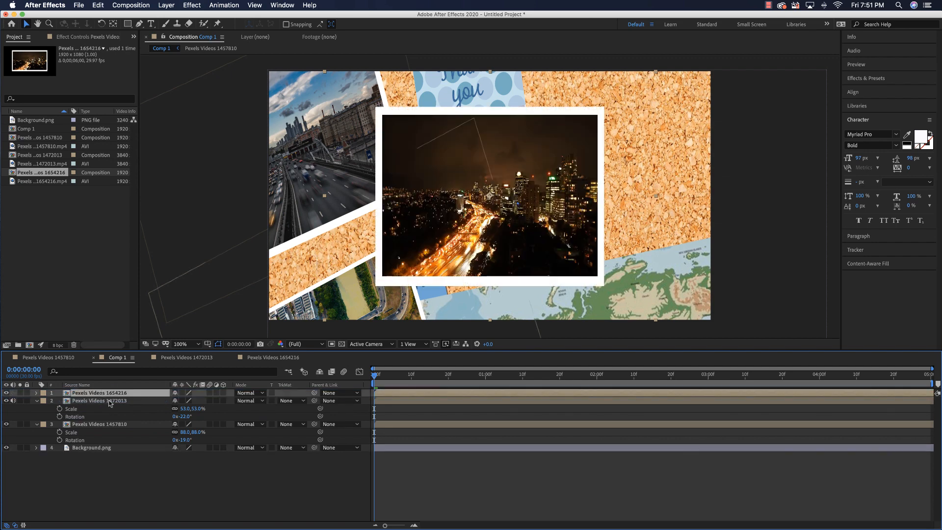
Scale the Pexels Videos 1654216 layer to 58%, rotate it to 12° and place it partly off the frame's lower edge, beside the roundabout photo
{"action": "key", "text": "s"}
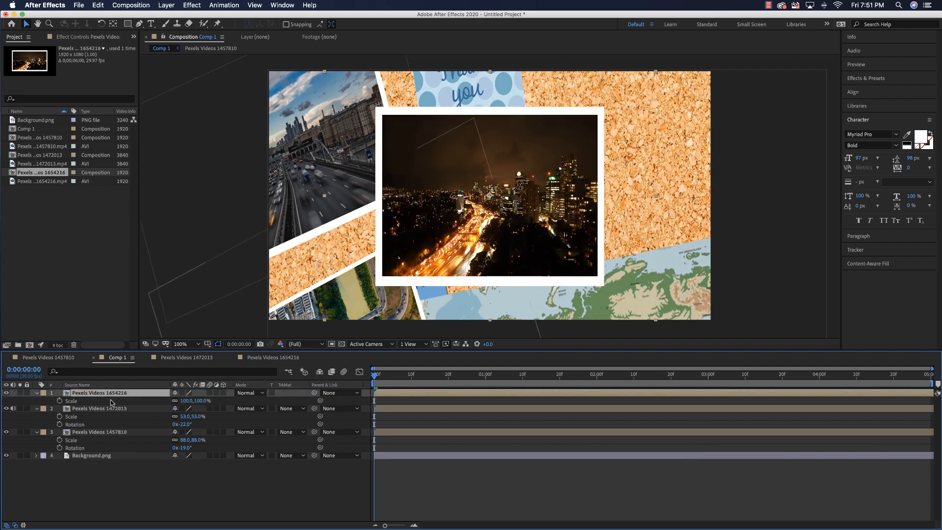
{"action": "key", "text": "shift+r"}
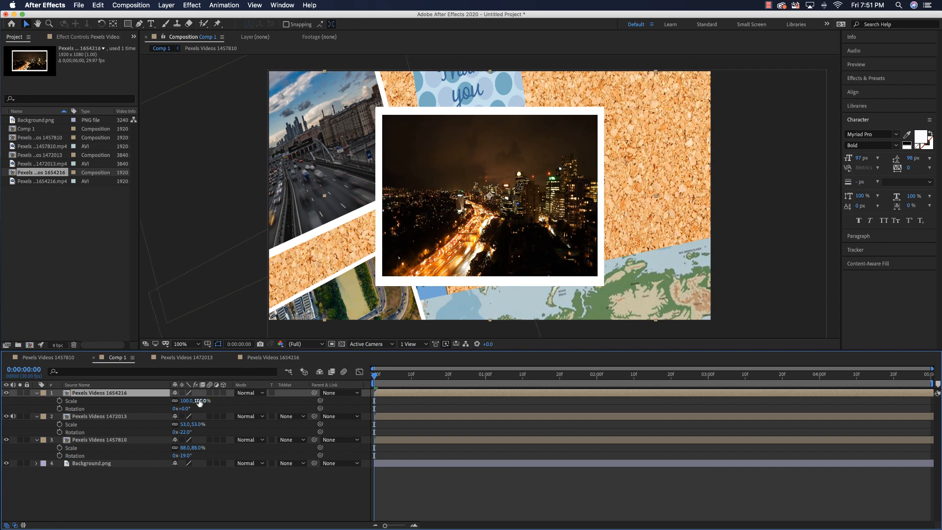
{"action": "left_click_drag", "start_coordinate": [197, 400], "coordinate": [181, 400]}
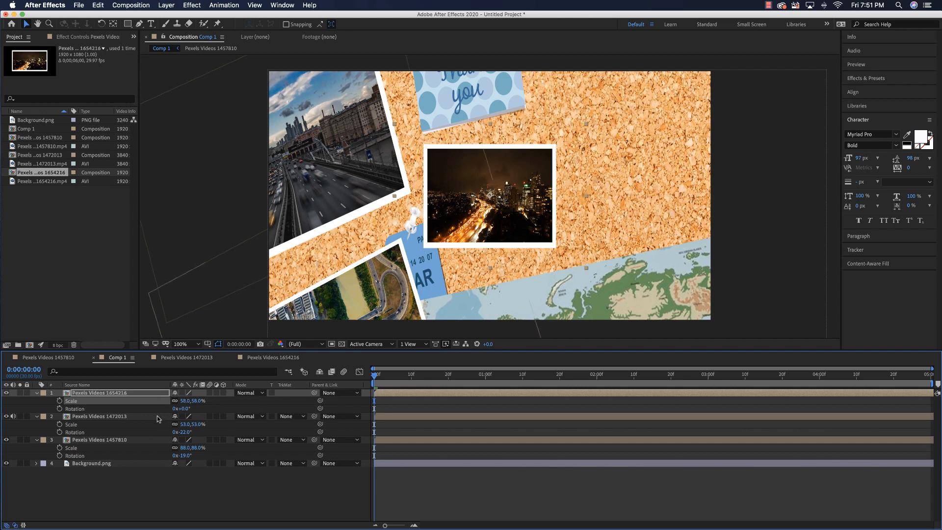
{"action": "left_click_drag", "start_coordinate": [184, 408], "coordinate": [189, 408]}
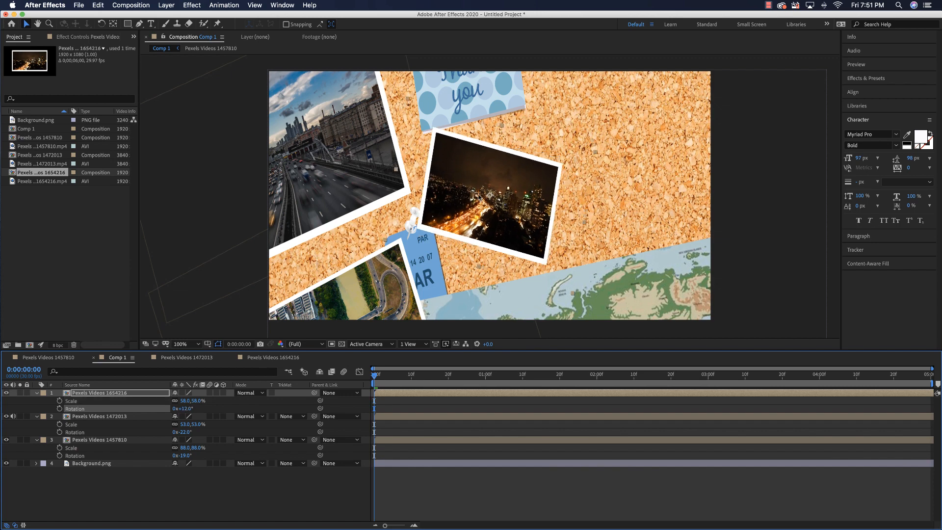
{"action": "left_click", "coordinate": [477, 219]}
{"action": "left_click_drag", "start_coordinate": [476, 196], "coordinate": [450, 357]}
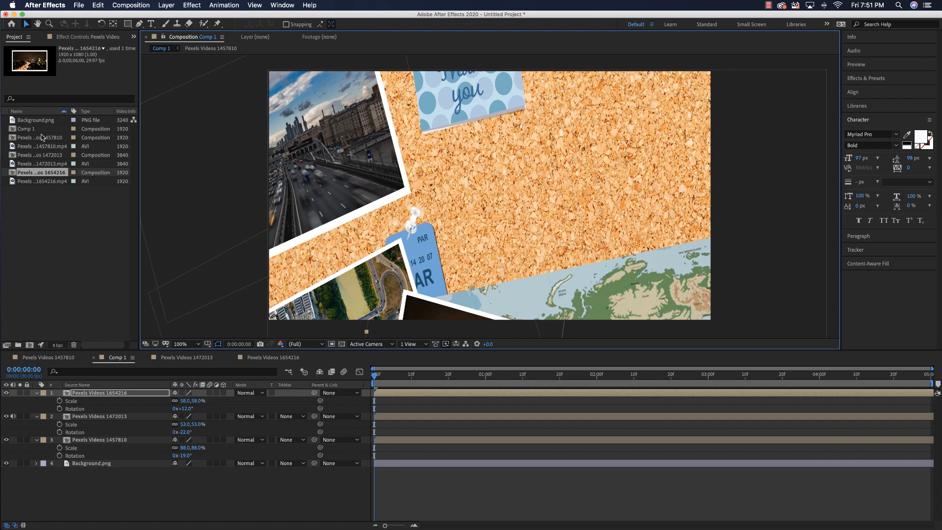
Create a second composition from Pexels Videos 1457810.mp4 and mask the clip to a portrait rectangle around the central highway
{"action": "left_click", "coordinate": [30, 146]}
{"action": "right_click", "coordinate": [35, 150]}
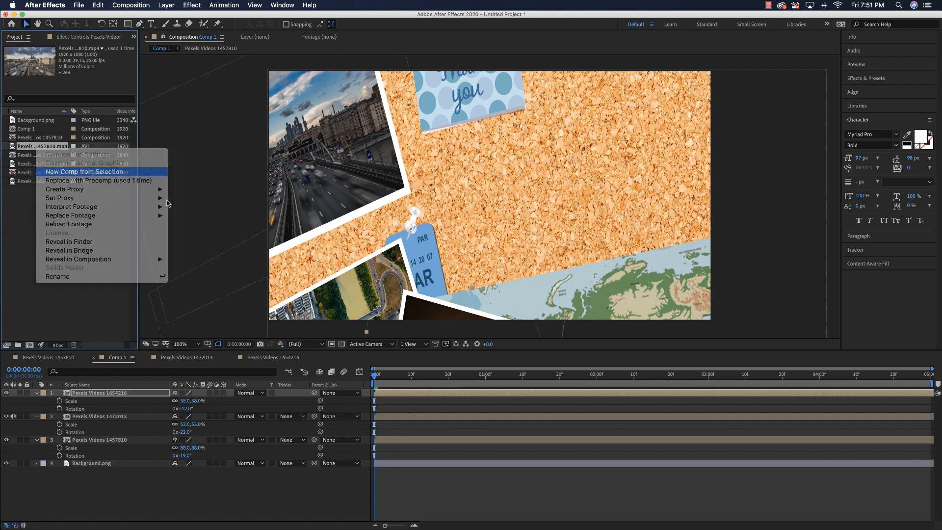
{"action": "left_click", "coordinate": [81, 171]}
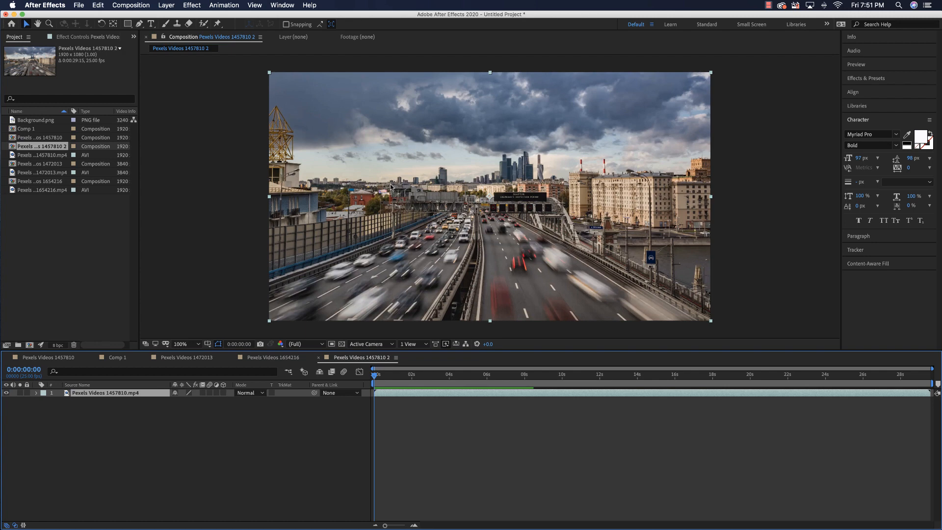
{"action": "left_click", "coordinate": [128, 23]}
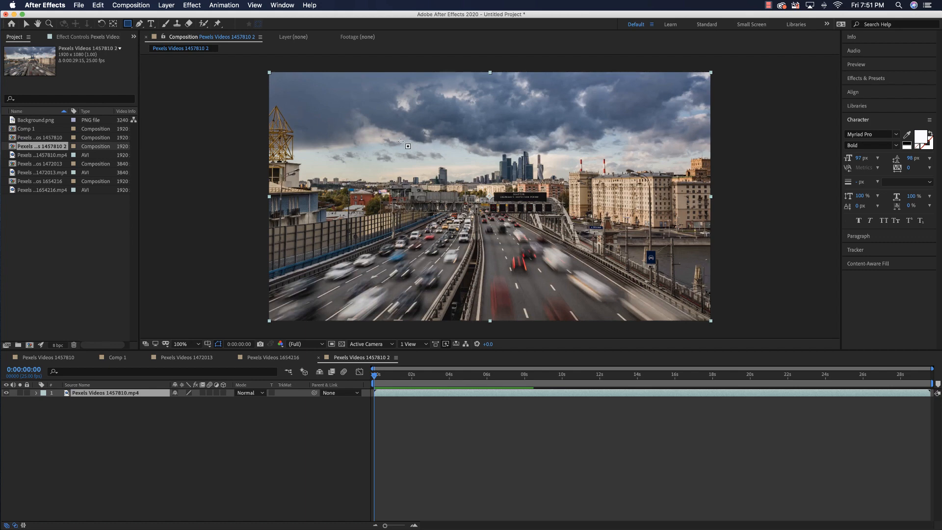
{"action": "left_click_drag", "start_coordinate": [401, 142], "coordinate": [522, 310]}
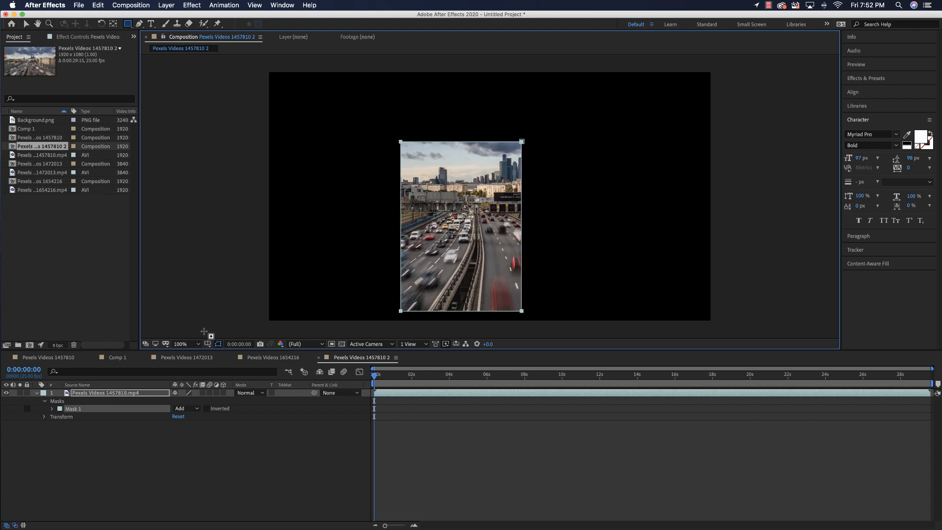
Add the Pexels Videos 1457810 2 composition to Comp 1 as the top layer
{"action": "double_click", "coordinate": [28, 130]}
{"action": "left_click_drag", "start_coordinate": [107, 172], "coordinate": [389, 485]}
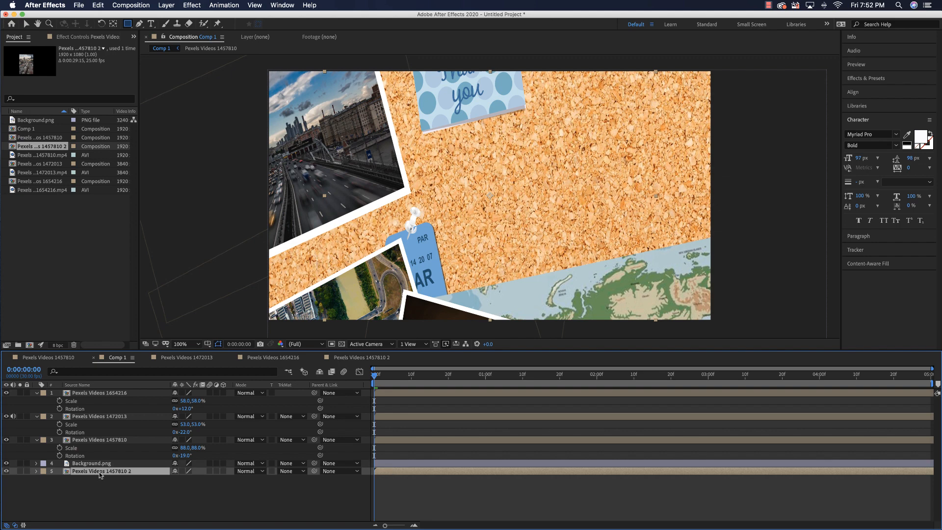
{"action": "left_click_drag", "start_coordinate": [100, 471], "coordinate": [103, 388]}
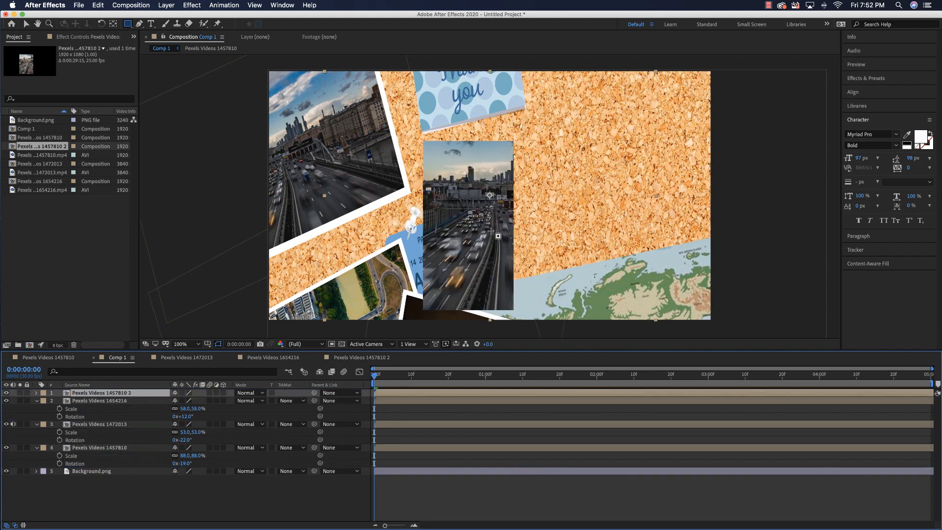
Scale the Pexels Videos 1457810 2 layer to 82%, rotate it to -11° and place it just below the Thank You card's right corner
{"action": "key", "text": "v"}
{"action": "left_click_drag", "start_coordinate": [459, 236], "coordinate": [538, 209]}
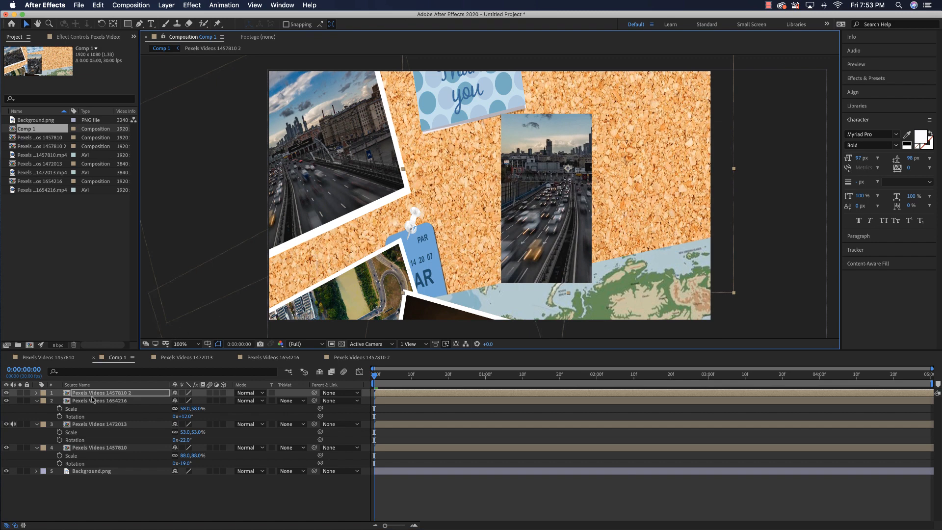
{"action": "key", "text": "s"}
{"action": "key", "text": "shift+r"}
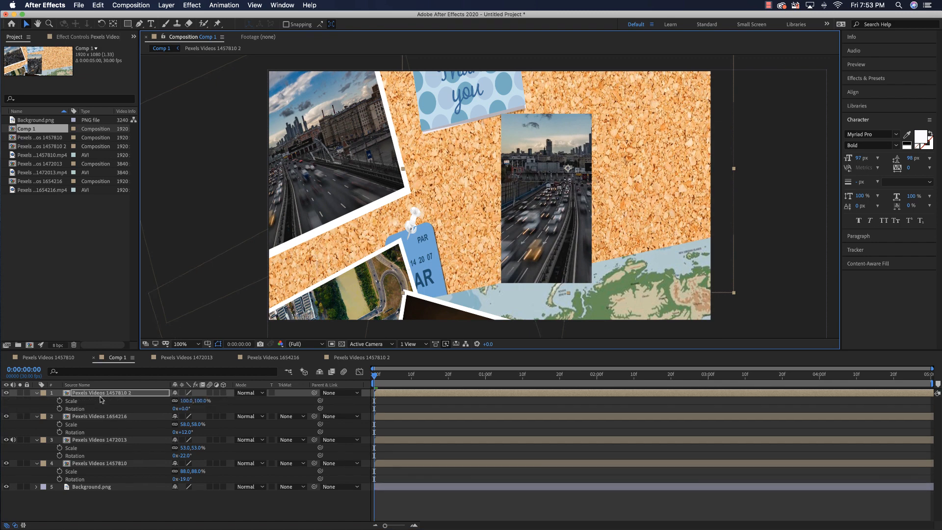
{"action": "left_click_drag", "start_coordinate": [204, 402], "coordinate": [177, 408]}
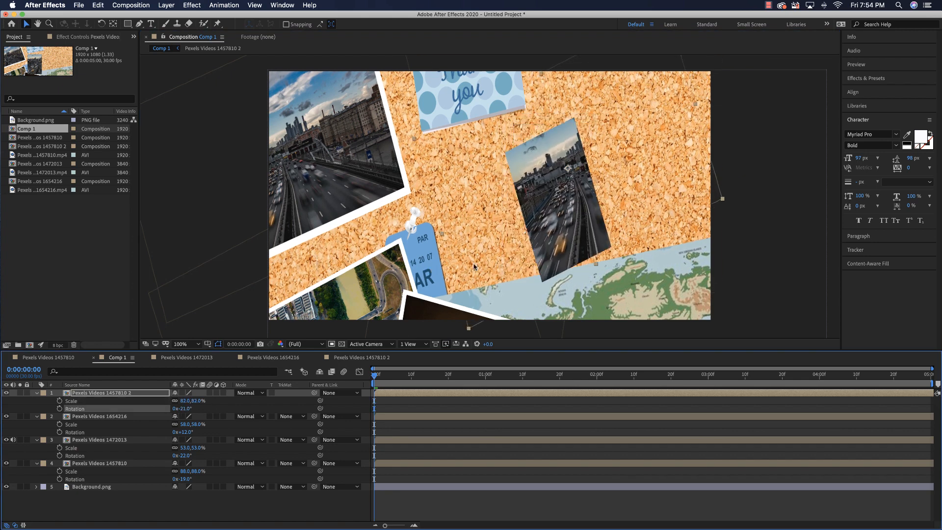
{"action": "left_click_drag", "start_coordinate": [576, 224], "coordinate": [548, 208]}
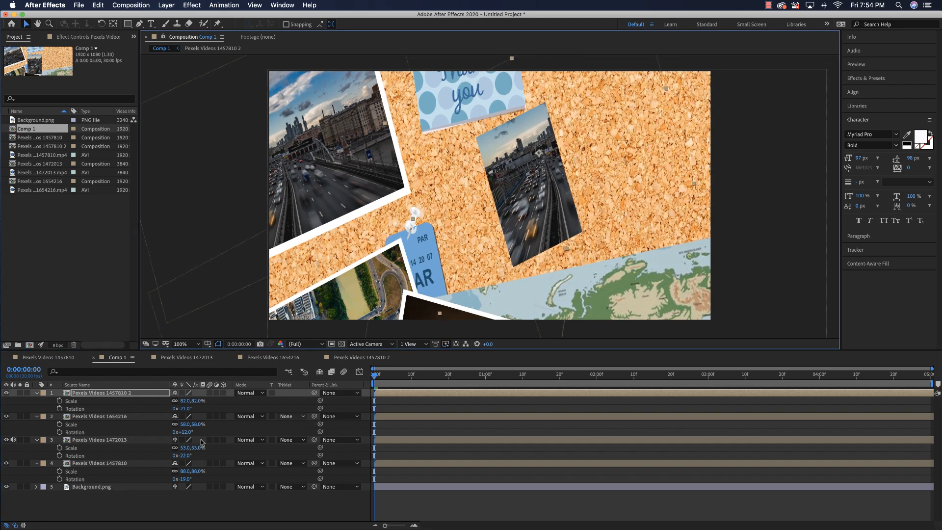
{"action": "left_click_drag", "start_coordinate": [183, 408], "coordinate": [189, 408]}
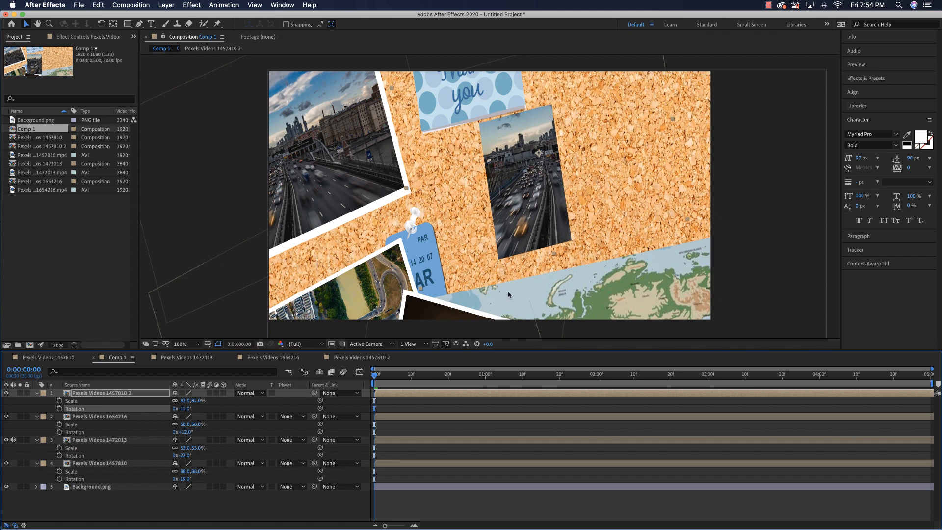
Create a second composition from Pexels Videos 1472013.mp4 and mask the clip to a portrait rectangle around the roundabout monument
{"action": "left_click", "coordinate": [25, 173]}
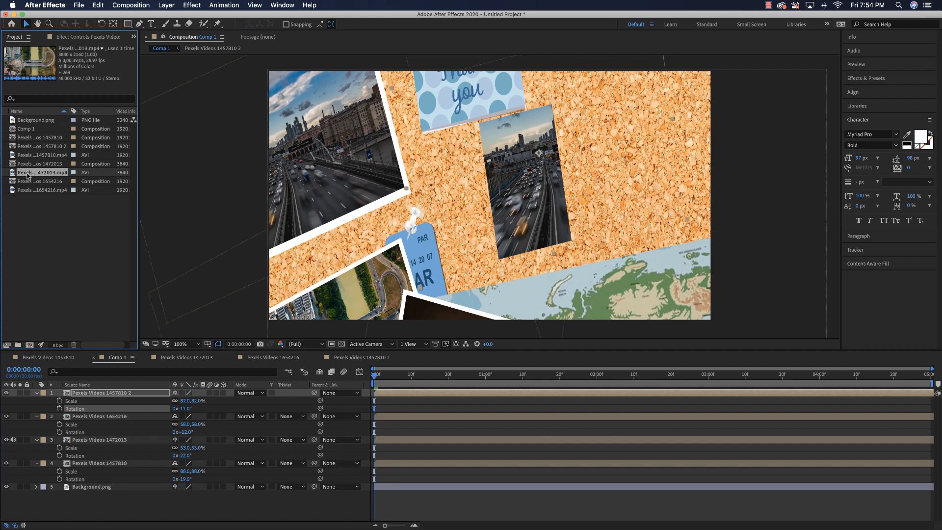
{"action": "right_click", "coordinate": [28, 176]}
{"action": "left_click", "coordinate": [53, 199]}
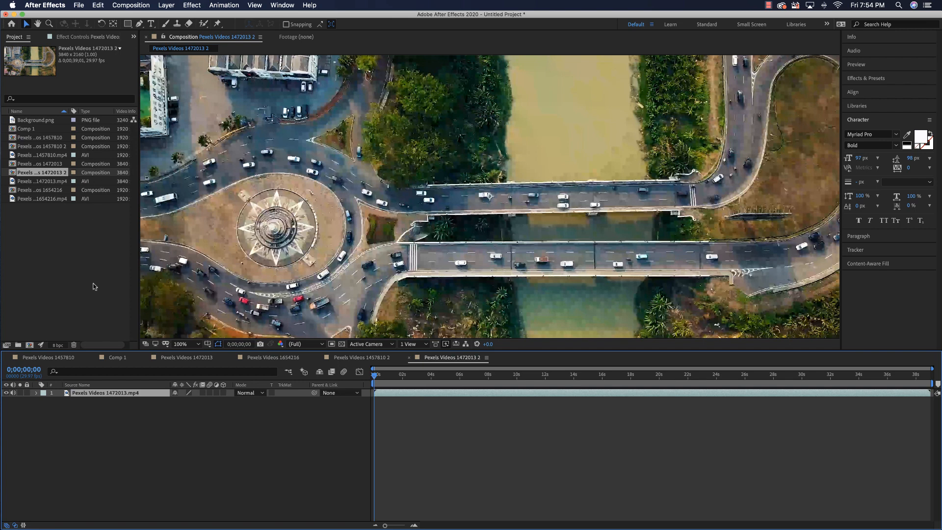
{"action": "left_click", "coordinate": [128, 23]}
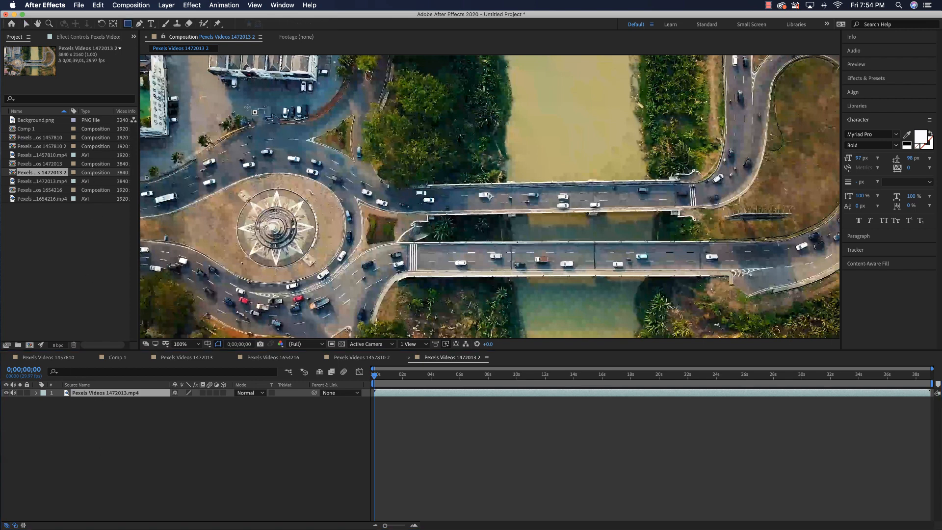
{"action": "left_click_drag", "start_coordinate": [245, 103], "coordinate": [399, 296]}
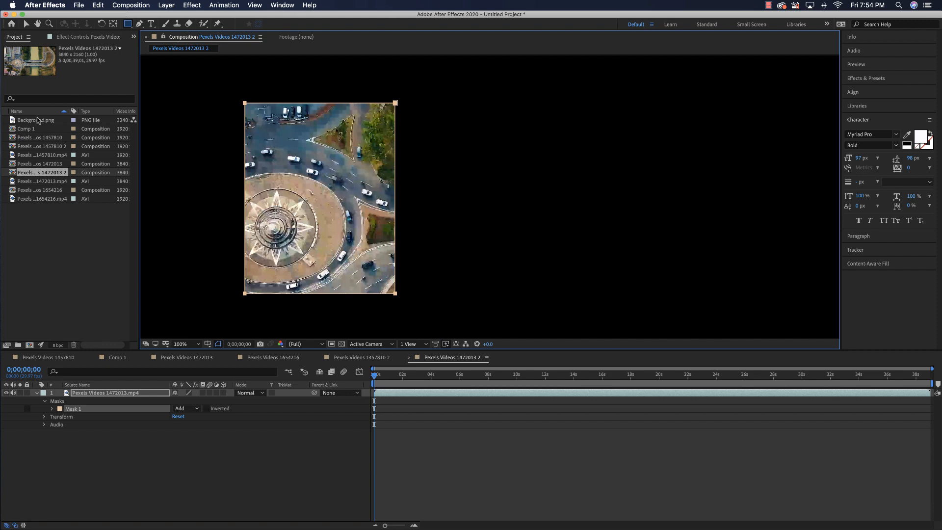
Add the Pexels Videos 1472013 2 composition to Comp 1 as the top layer
{"action": "double_click", "coordinate": [28, 130]}
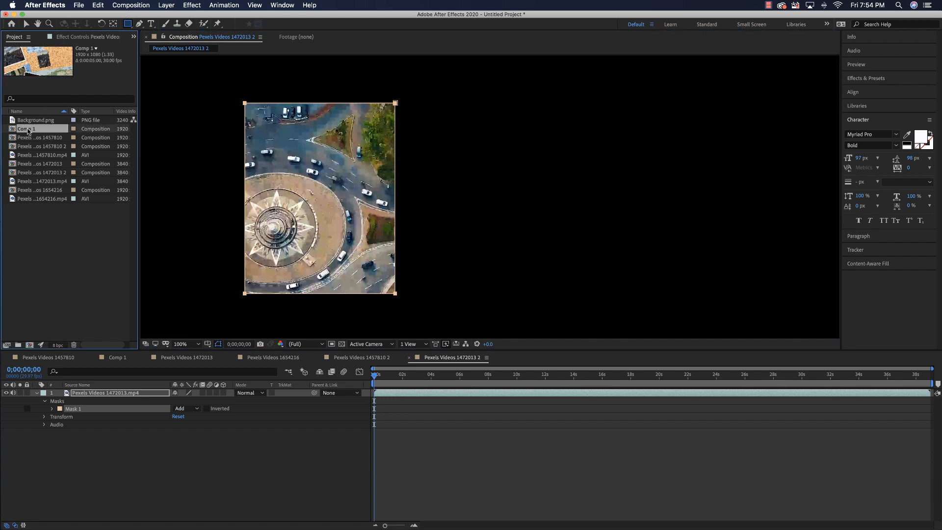
{"action": "left_click_drag", "start_coordinate": [39, 173], "coordinate": [376, 500]}
{"action": "left_click_drag", "start_coordinate": [120, 391], "coordinate": [120, 390]}
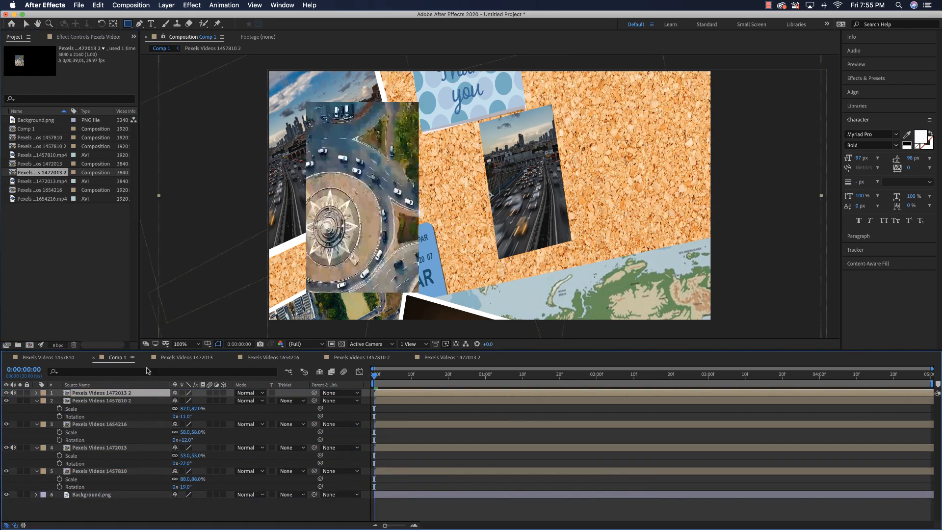
Scale the Pexels Videos 1472013 2 layer to 73%, rotate it to -17° and place it right of the tilted portrait highway photo
{"action": "key", "text": "s"}
{"action": "key", "text": "shift+r"}
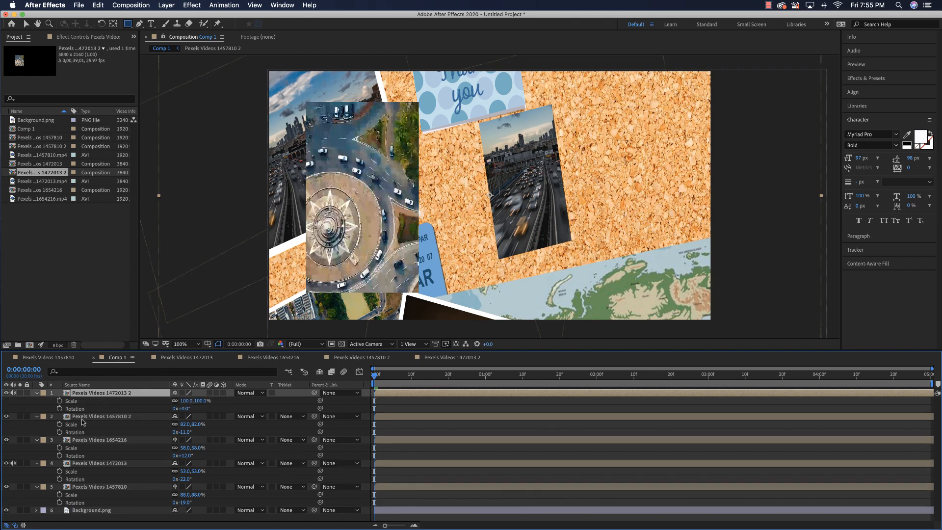
{"action": "left_click_drag", "start_coordinate": [196, 401], "coordinate": [184, 401]}
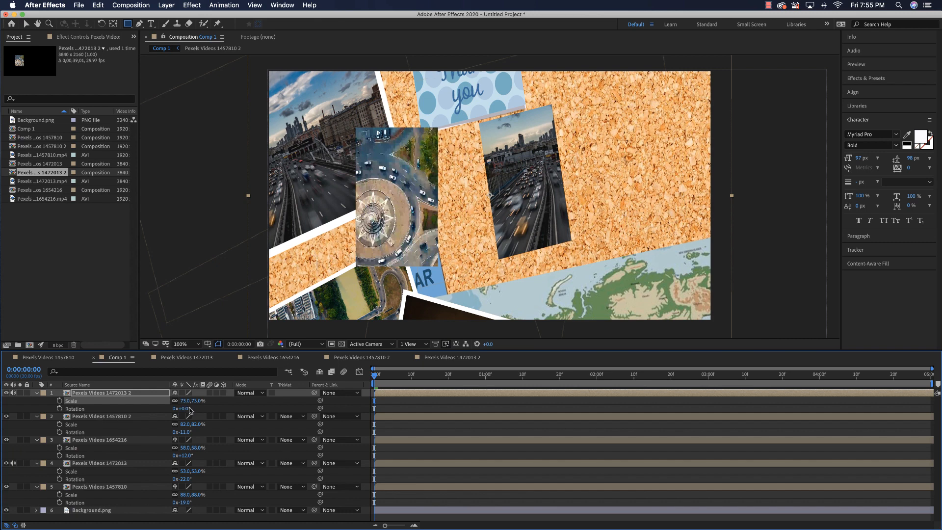
{"action": "left_click_drag", "start_coordinate": [185, 408], "coordinate": [178, 409]}
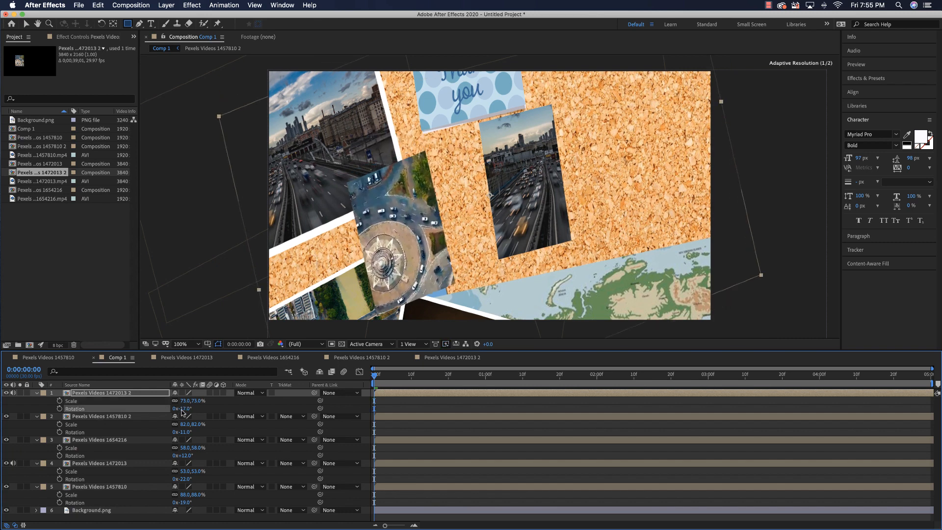
{"action": "key", "text": "v"}
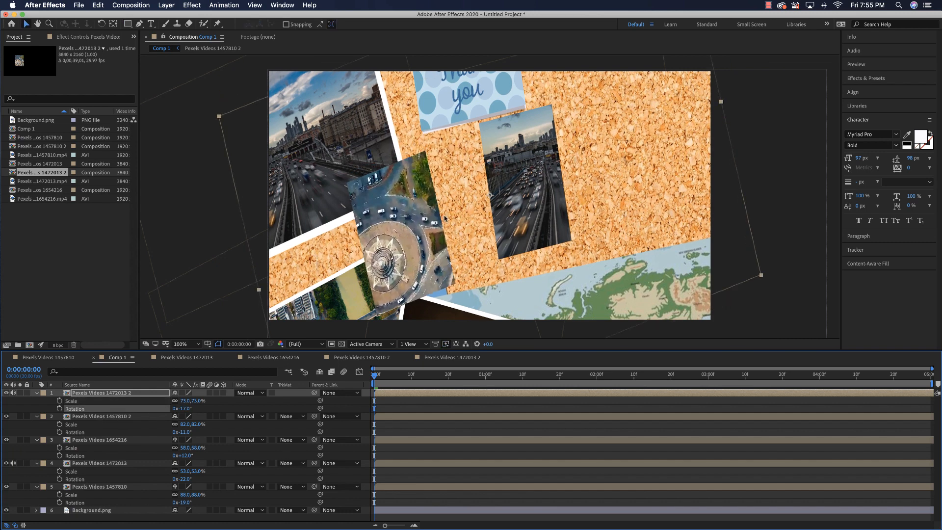
{"action": "mouse_move", "coordinate": [410, 210]}
{"action": "left_mouse_down"}
{"action": "mouse_move", "coordinate": [543, 178]}
{"action": "mouse_move", "coordinate": [633, 138]}
{"action": "left_mouse_up"}
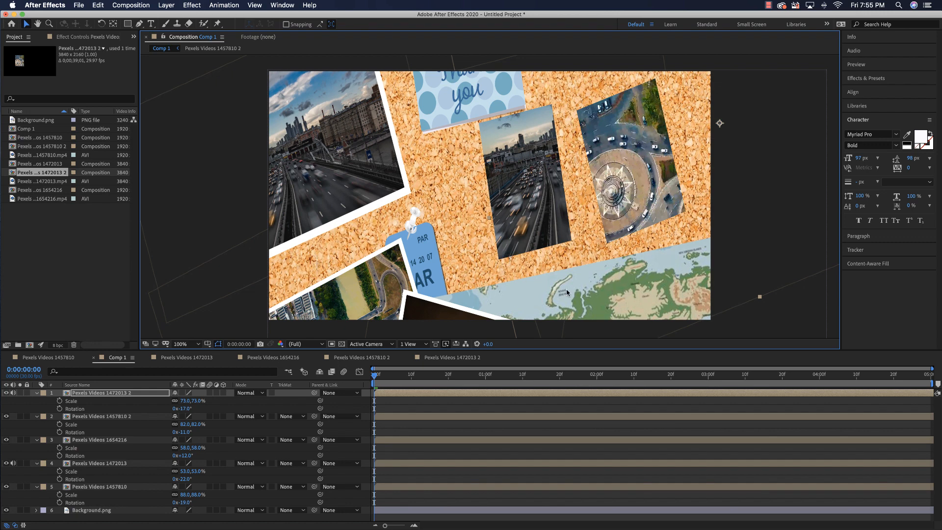
{"action": "left_click_drag", "start_coordinate": [388, 378], "coordinate": [706, 375]}
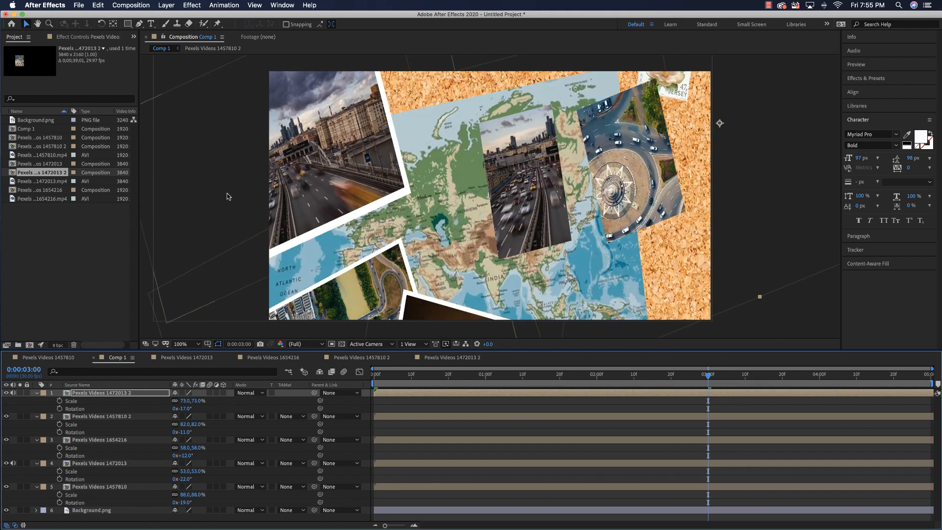
{"action": "left_click", "coordinate": [26, 200]}
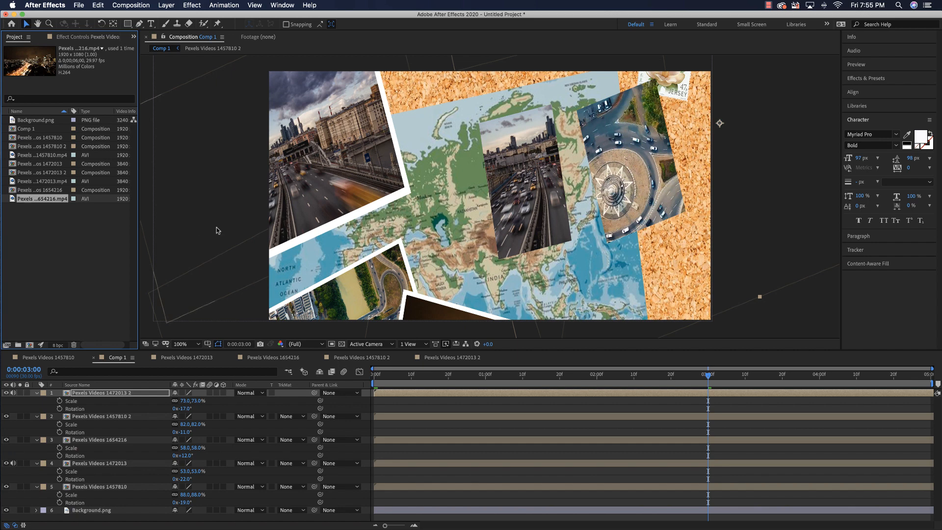
{"action": "right_click", "coordinate": [27, 200]}
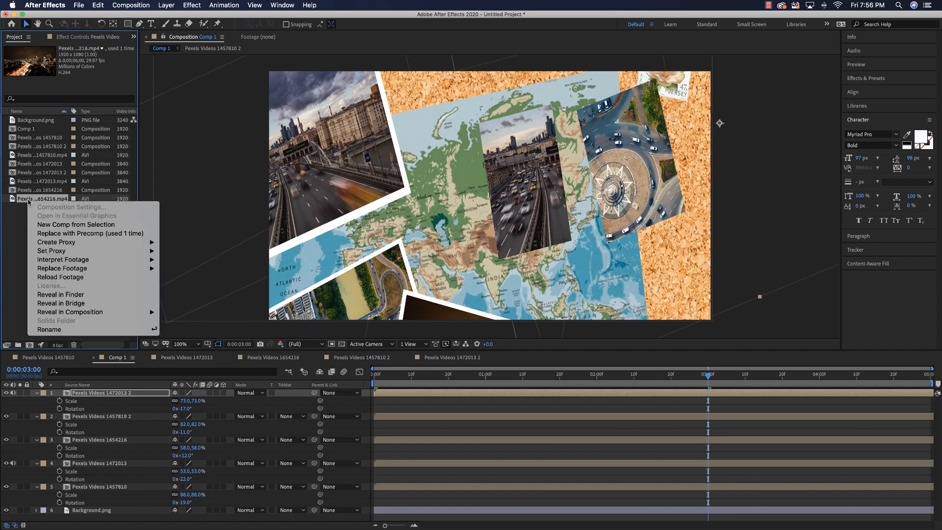
{"action": "left_click", "coordinate": [57, 225]}
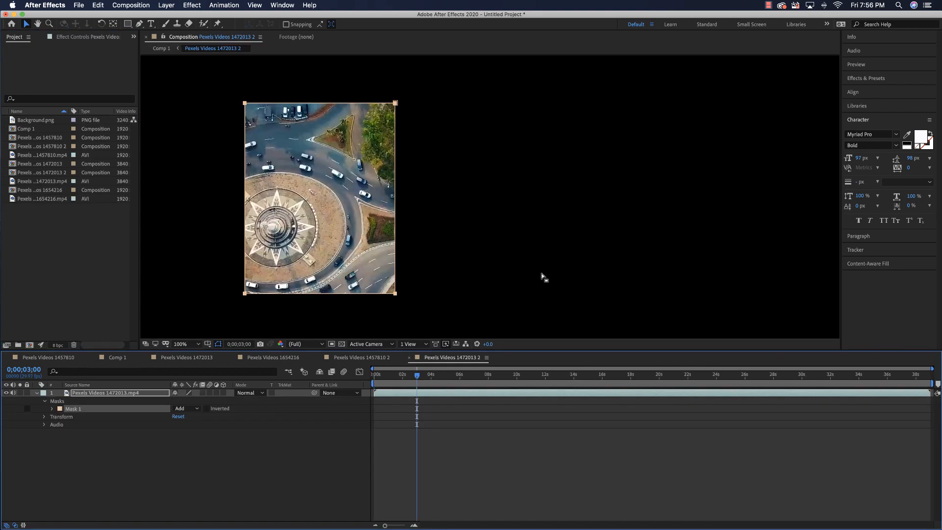
{"action": "double_click", "coordinate": [24, 129]}
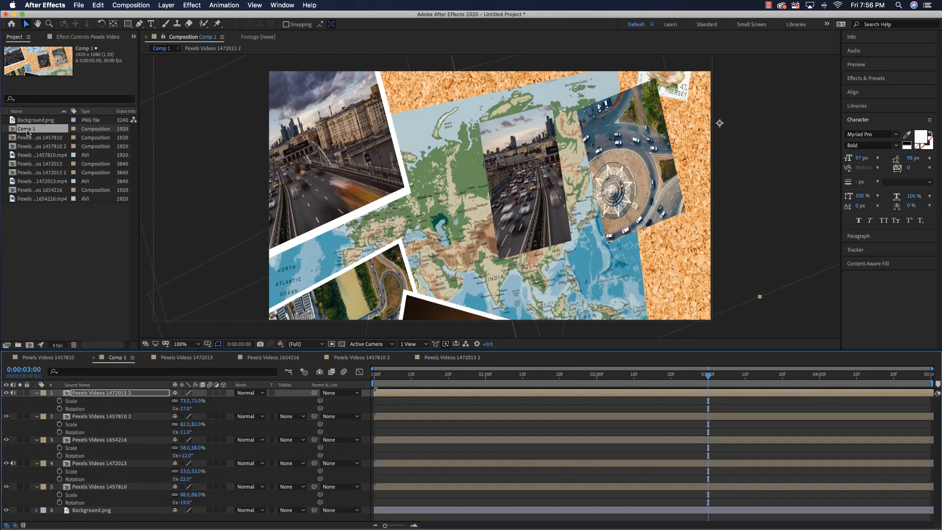
{"action": "left_click_drag", "start_coordinate": [701, 377], "coordinate": [400, 380]}
{"action": "key", "text": "Home"}
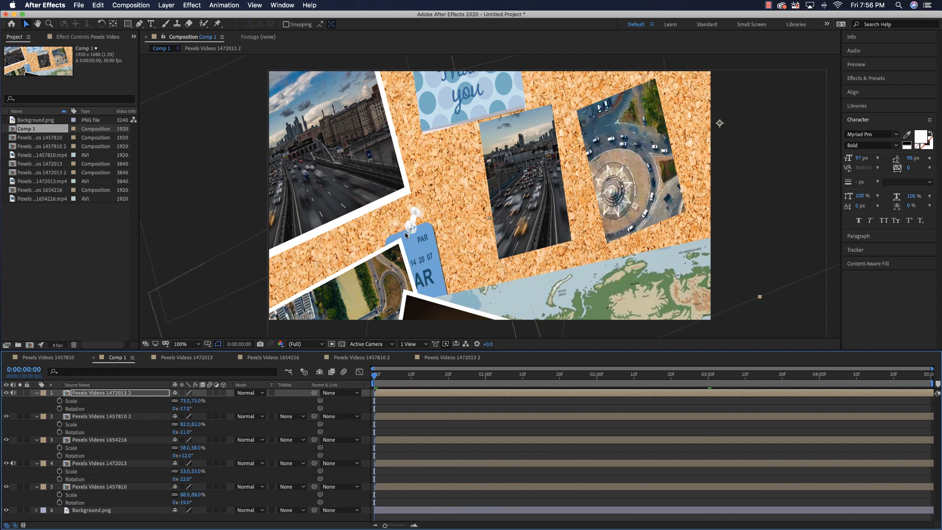
Collapse the revealed properties of all five Pexels Videos layers in Comp 1
{"action": "left_click", "coordinate": [36, 392]}
{"action": "left_click", "coordinate": [36, 400]}
{"action": "left_click", "coordinate": [36, 408]}
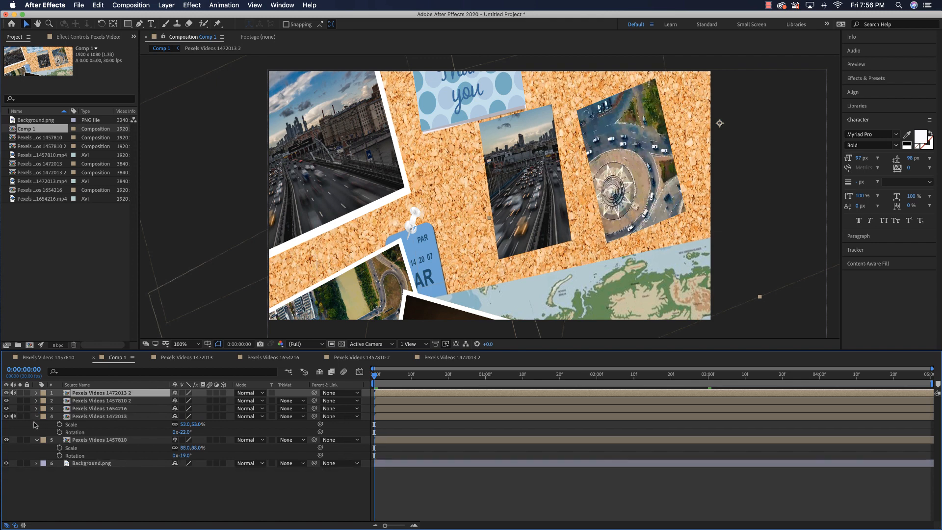
{"action": "left_click", "coordinate": [37, 415]}
{"action": "left_click", "coordinate": [36, 424]}
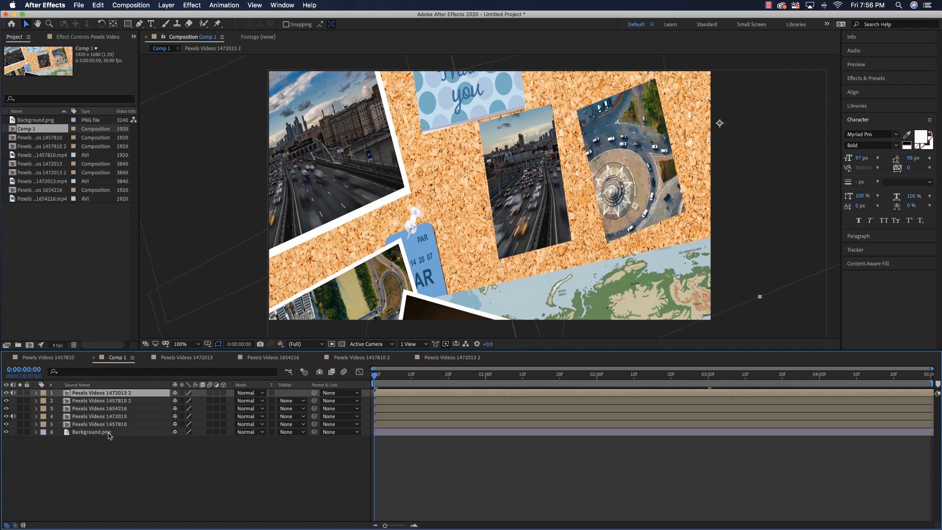
Pre-compose the five Pexels layers as Pre-comp 1, moving all attributes, adjusting the duration to the layers' time span and opening the new composition
{"action": "left_click", "coordinate": [94, 424], "text": "shift"}
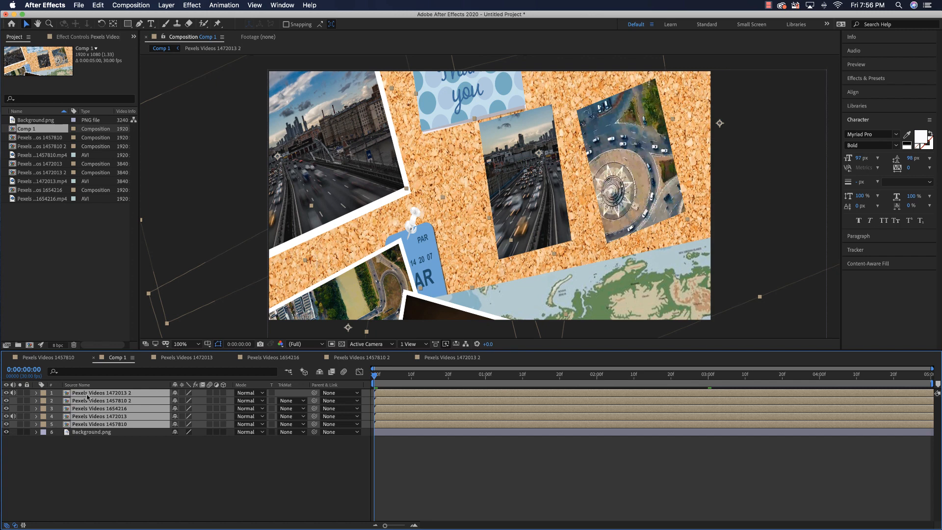
{"action": "left_click", "coordinate": [165, 6]}
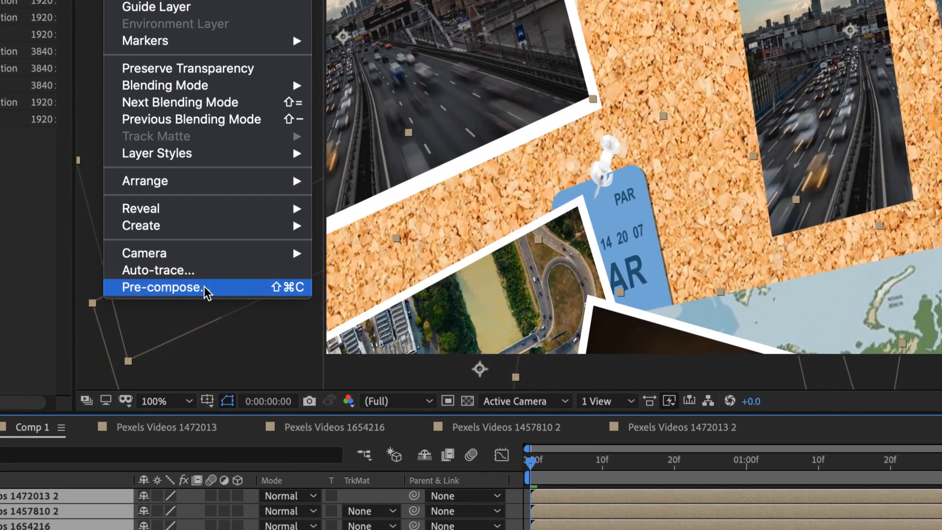
{"action": "left_click", "coordinate": [205, 288]}
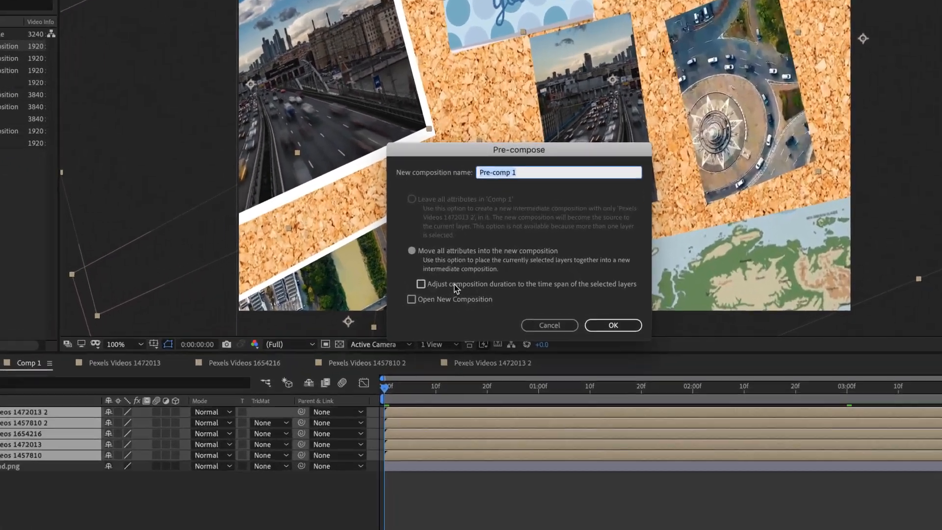
{"action": "left_click", "coordinate": [411, 250]}
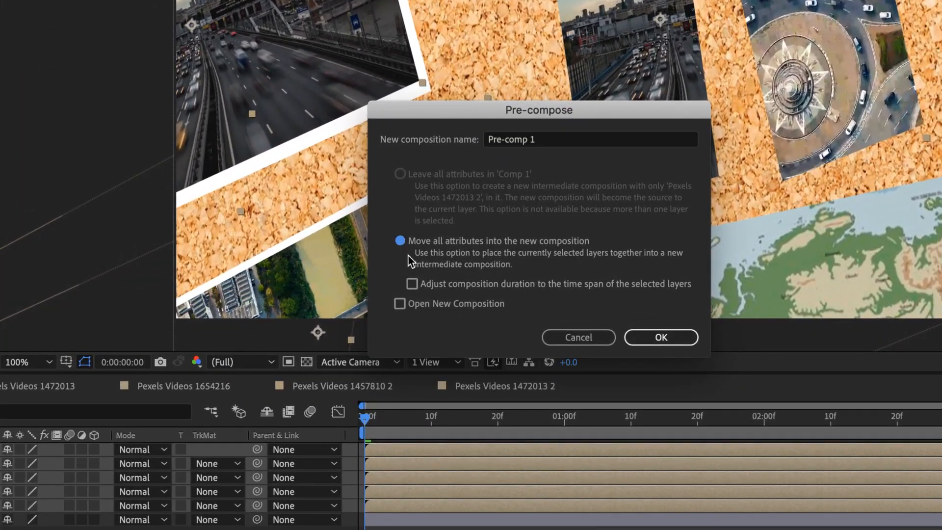
{"action": "left_click", "coordinate": [411, 284]}
{"action": "left_click", "coordinate": [399, 304]}
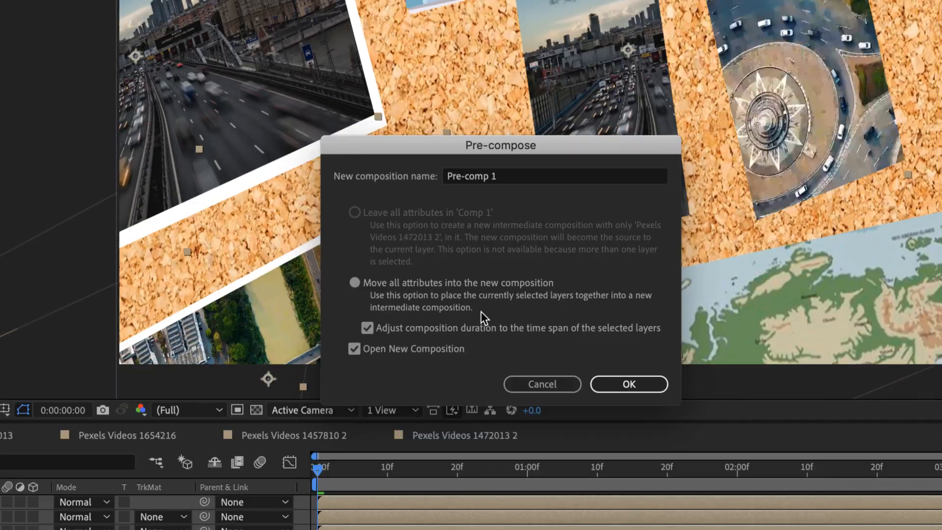
{"action": "left_click", "coordinate": [630, 386]}
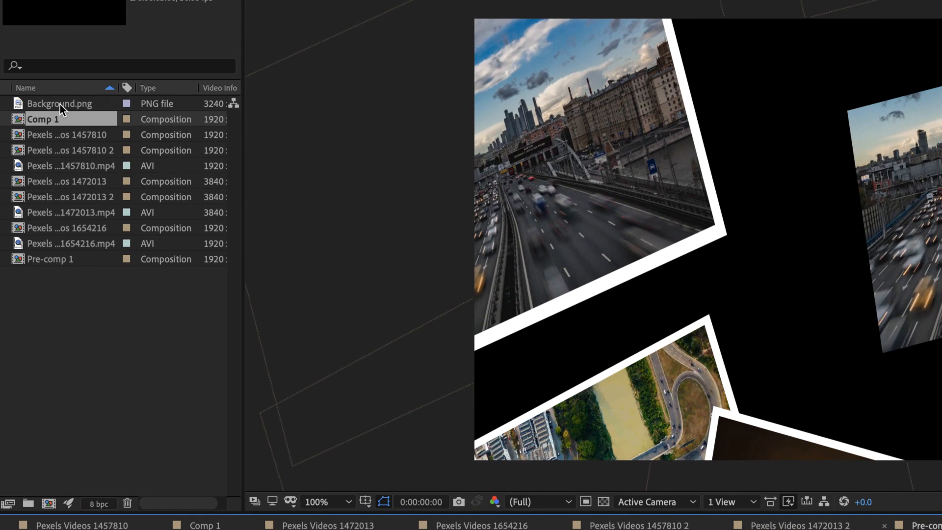
Resize the Pre-comp 1 composition to 3240 x 1804 px with the aspect ratio locked to 97:54
{"action": "left_click", "coordinate": [60, 104]}
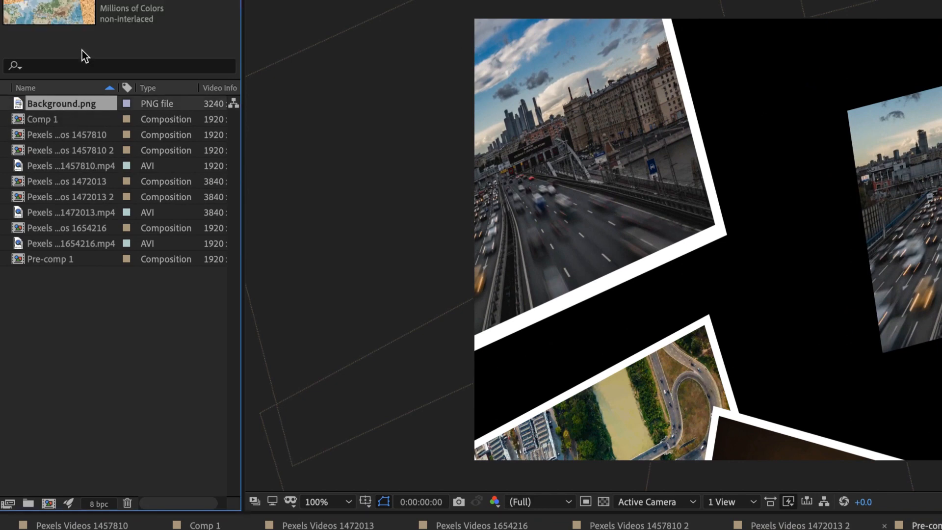
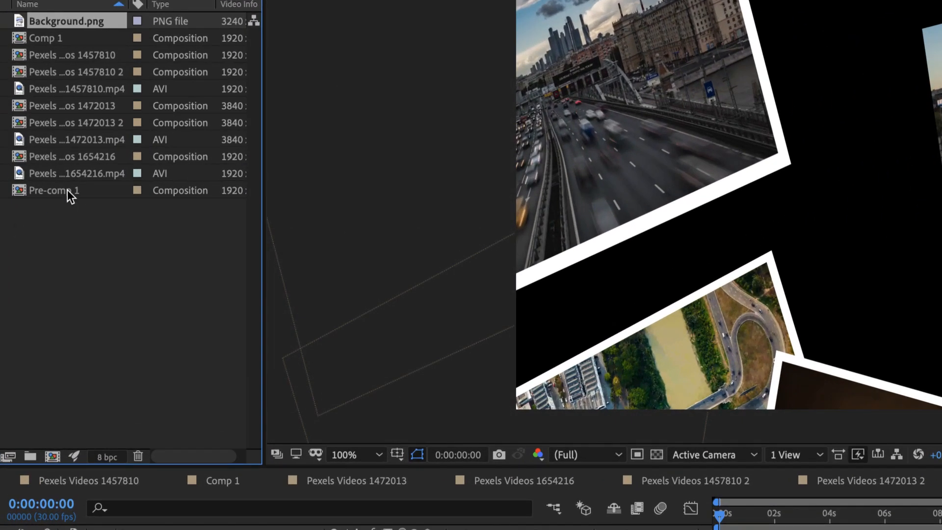
{"action": "left_click", "coordinate": [37, 207]}
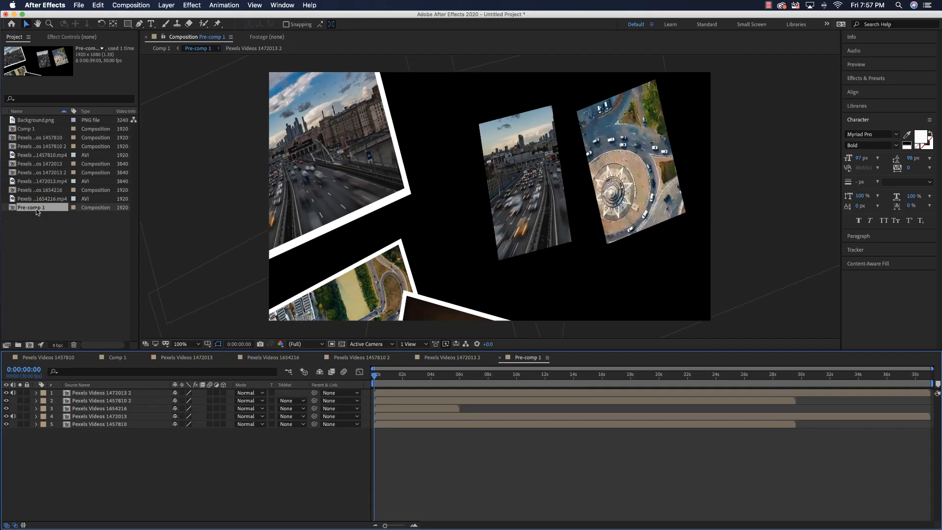
{"action": "right_click", "coordinate": [69, 194]}
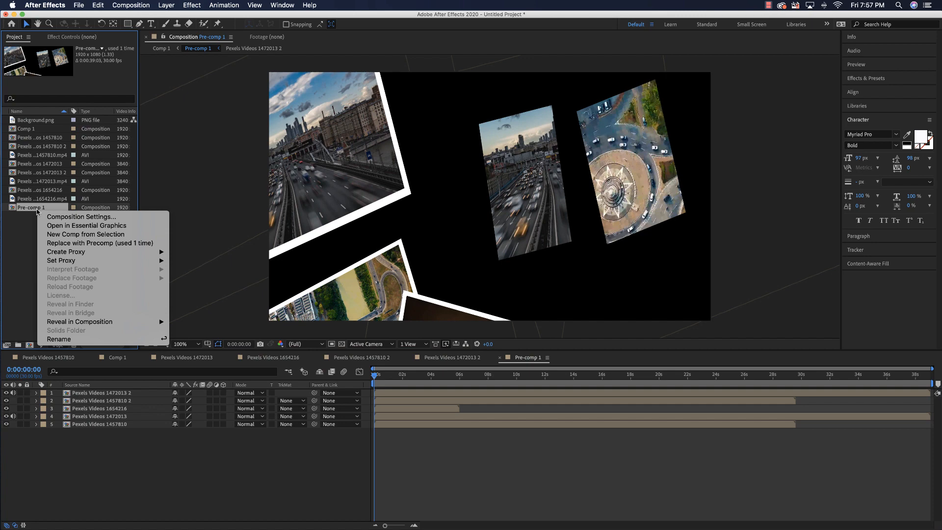
{"action": "left_click", "coordinate": [82, 217]}
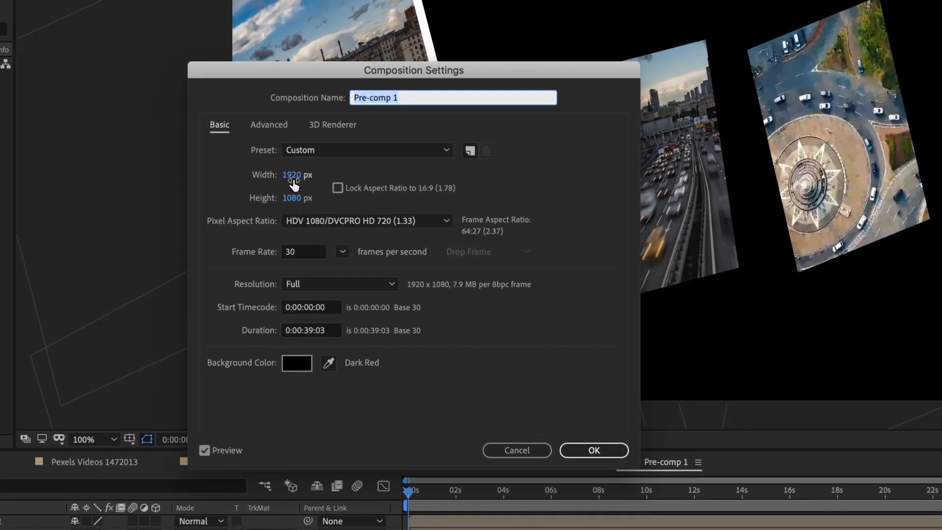
{"action": "left_click_drag", "start_coordinate": [293, 181], "coordinate": [336, 199]}
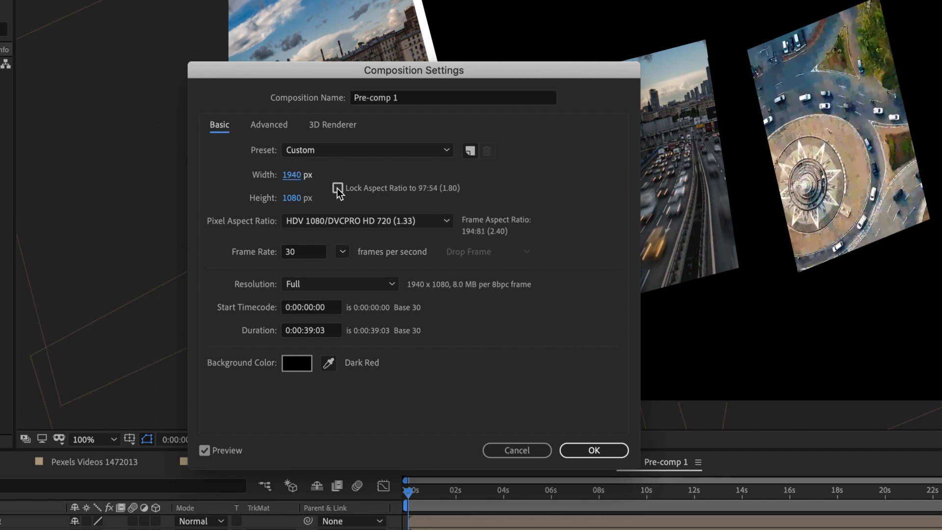
{"action": "left_click", "coordinate": [337, 188]}
{"action": "left_click_drag", "start_coordinate": [286, 181], "coordinate": [591, 189]}
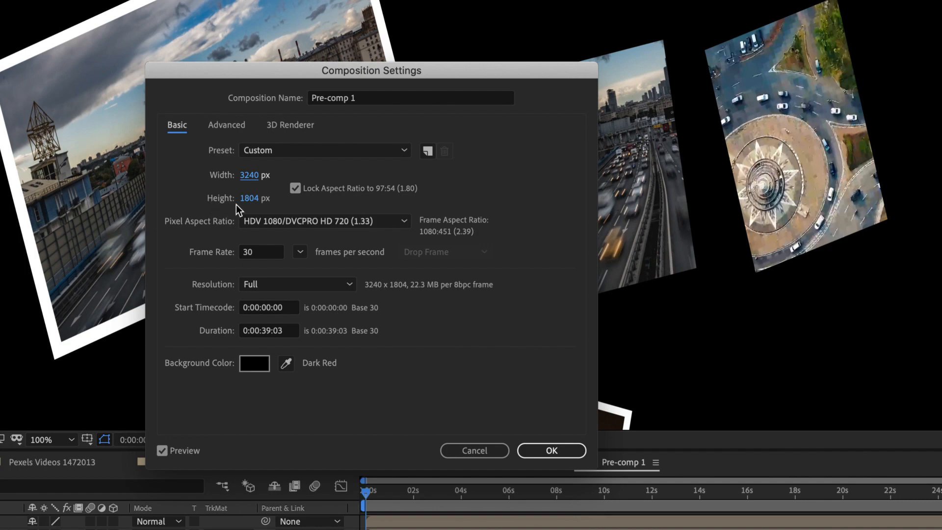
{"action": "left_click", "coordinate": [552, 450]}
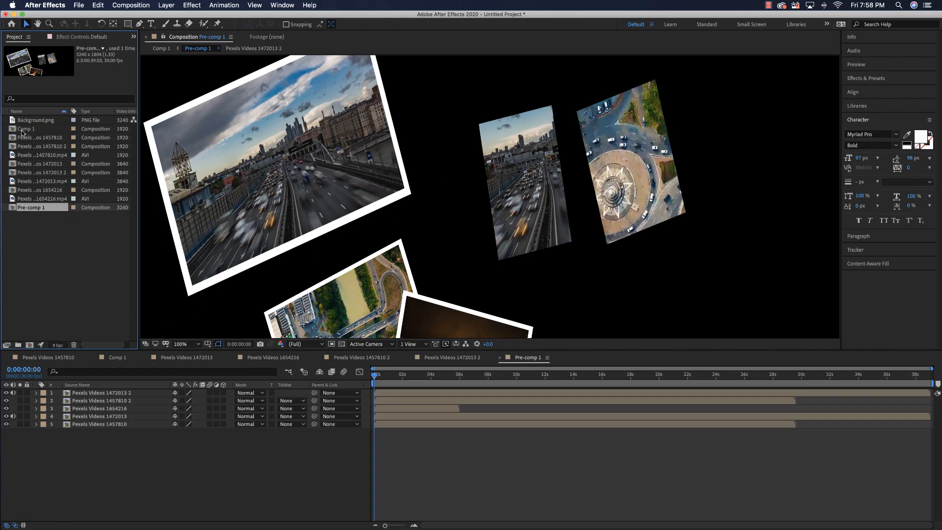
Reveal the Pre-comp 1 layer's Position in Comp 1, move the layer to about 712, 172 and return to the first frame
{"action": "double_click", "coordinate": [24, 129]}
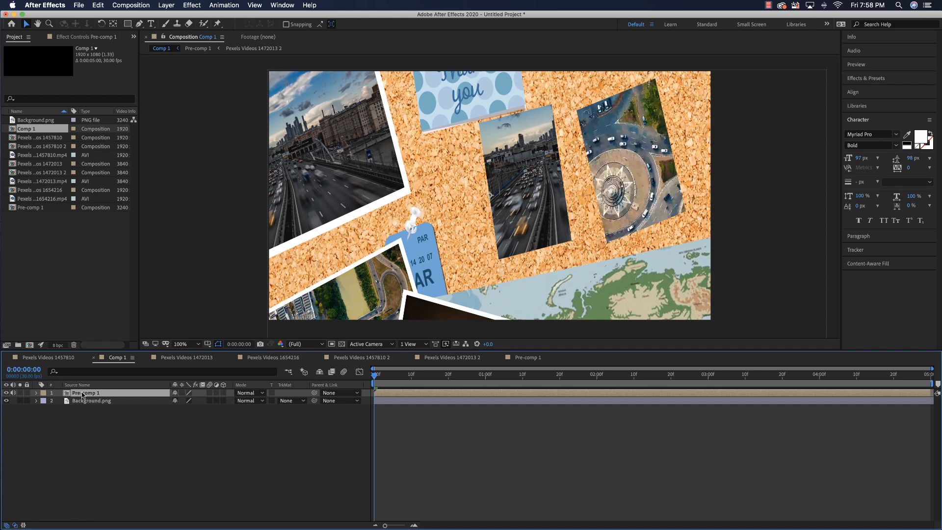
{"action": "key", "text": "p"}
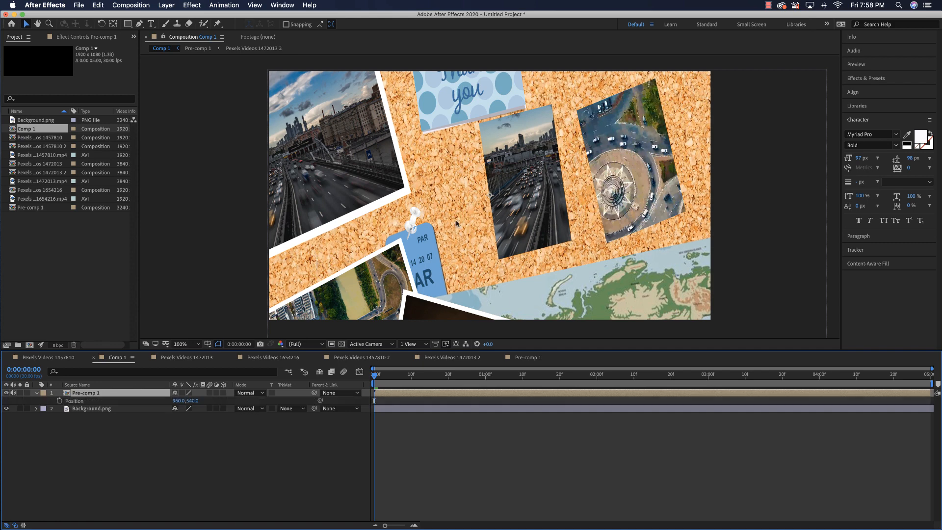
{"action": "key", "text": "comma"}
{"action": "key", "text": "comma"}
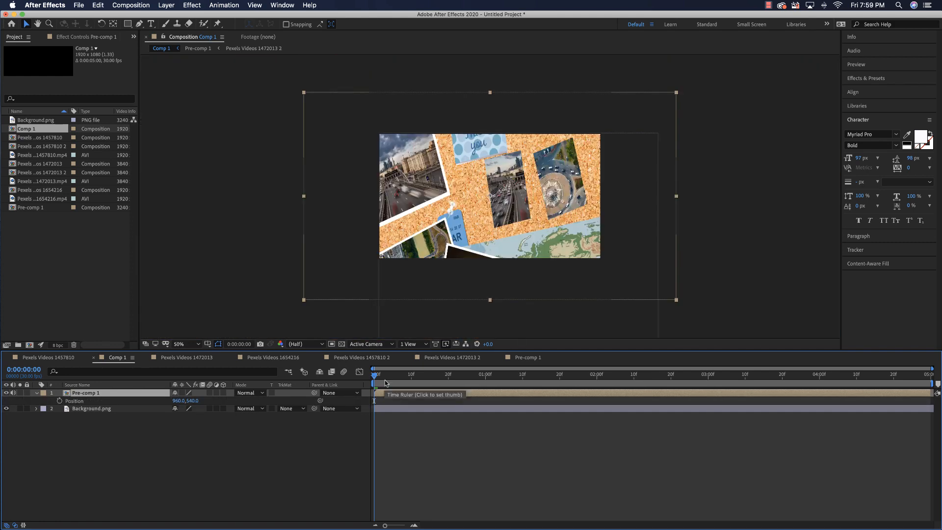
{"action": "left_click_drag", "start_coordinate": [375, 375], "coordinate": [708, 369]}
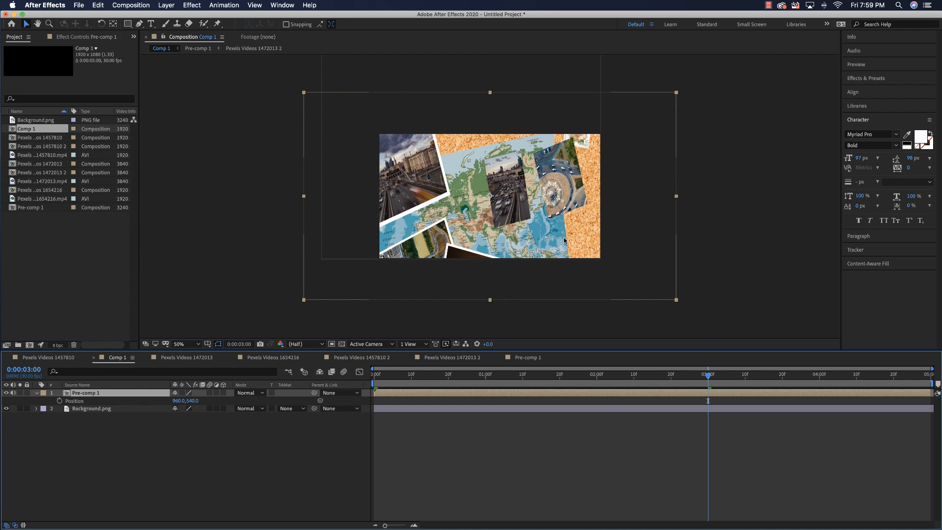
{"action": "key", "text": "comma"}
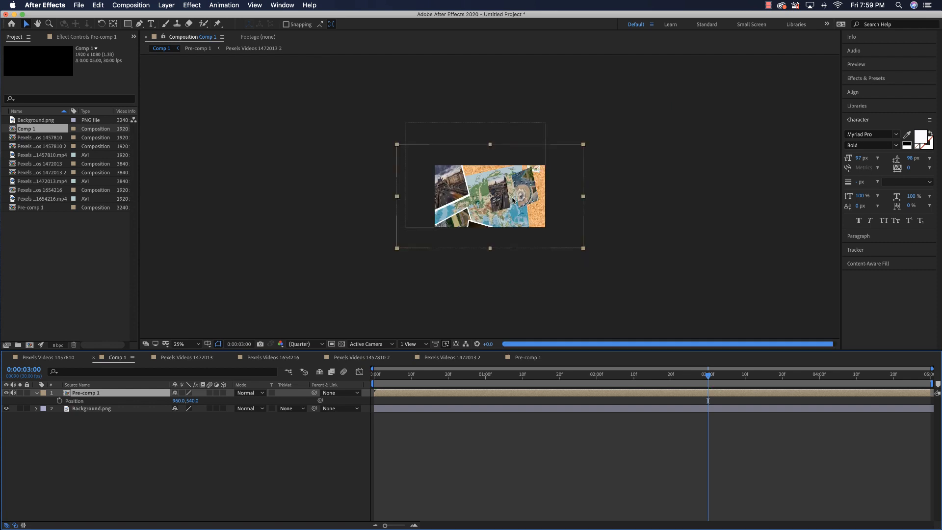
{"action": "left_click_drag", "start_coordinate": [505, 201], "coordinate": [485, 176]}
{"action": "left_click_drag", "start_coordinate": [708, 377], "coordinate": [375, 377]}
{"action": "scroll", "coordinate": [560, 226], "scroll_direction": "down", "scroll_amount": 1}
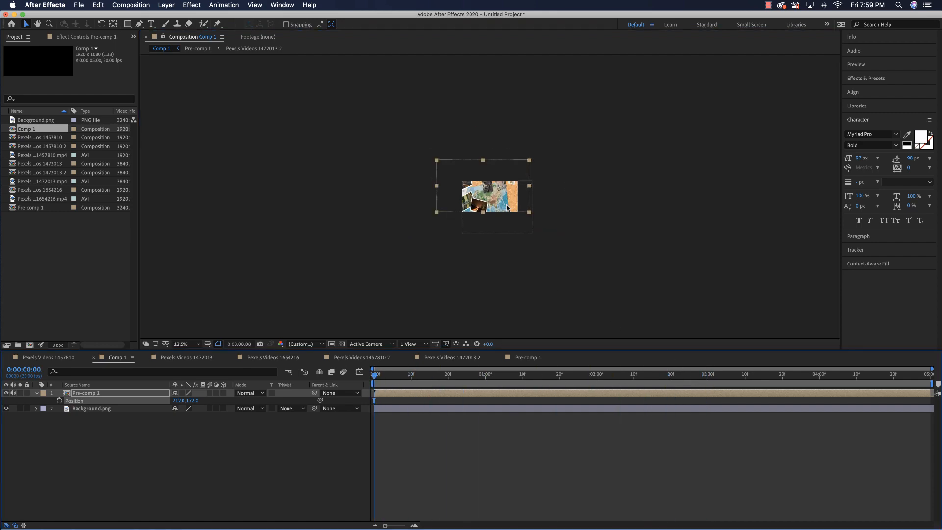
Preview Comp 1's position animation at full resolution up to about 3 seconds, and return to the first frame
{"action": "scroll", "coordinate": [507, 207], "scroll_direction": "up", "scroll_amount": 3}
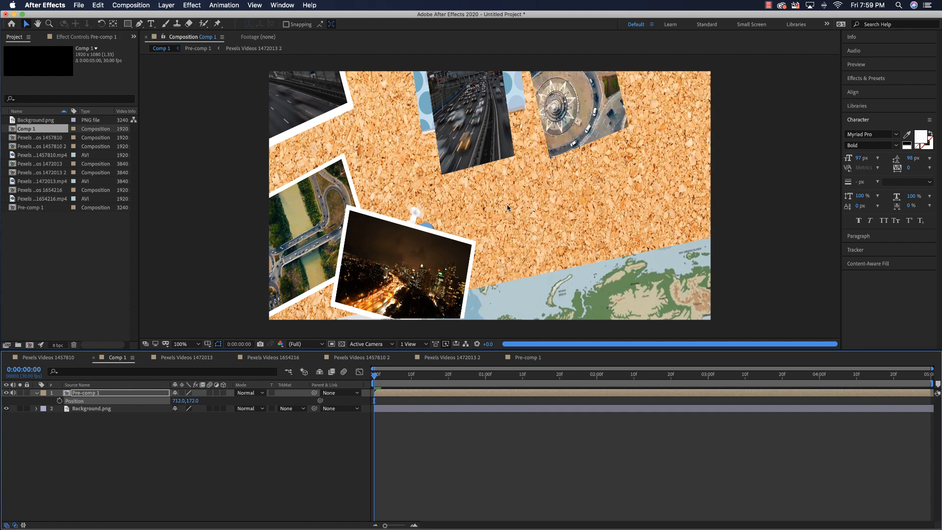
{"action": "key", "text": "space"}
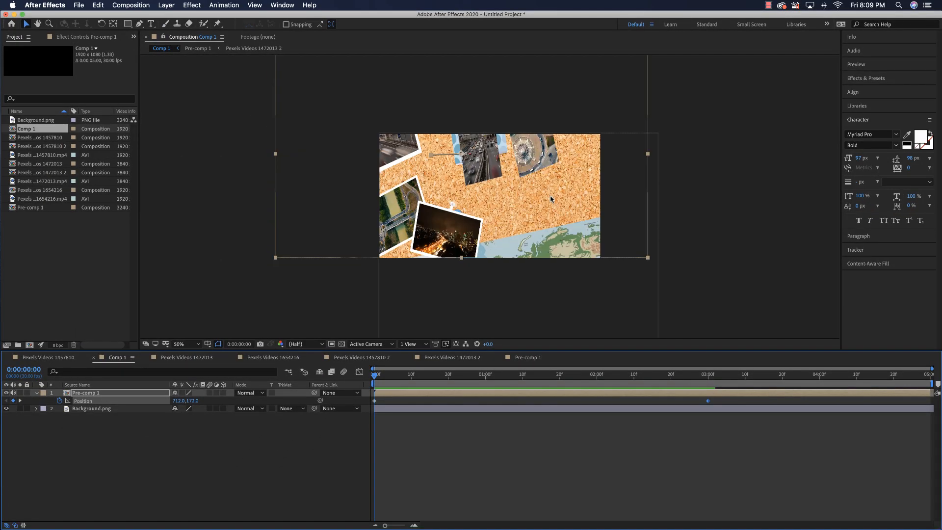
{"action": "key", "text": "slash"}
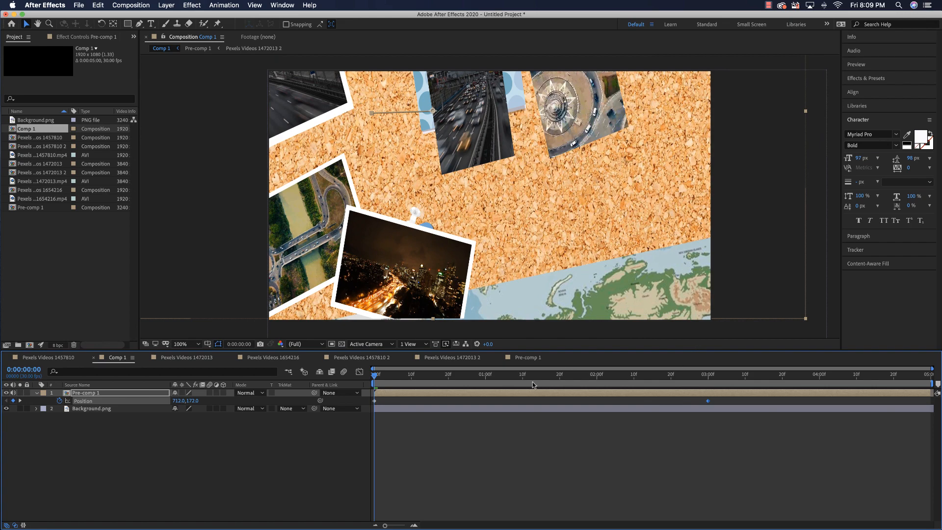
{"action": "key", "text": "space"}
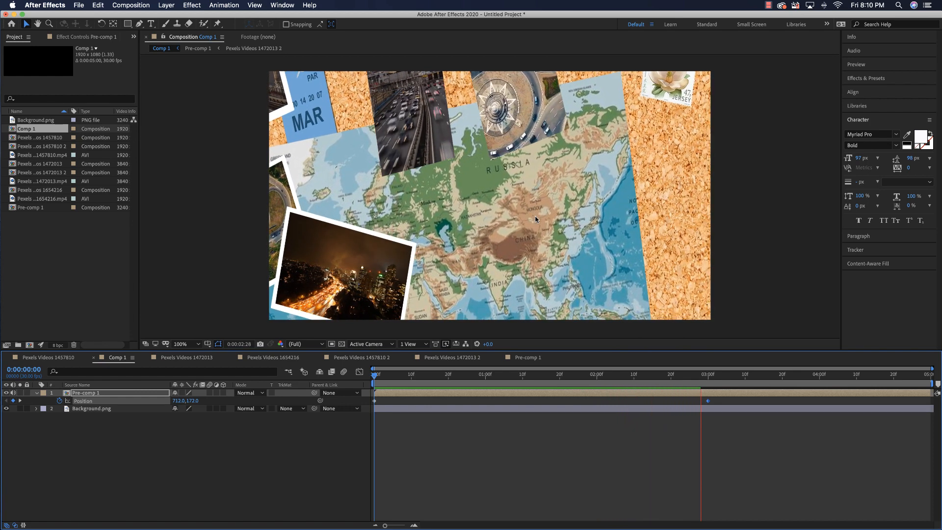
{"action": "key", "text": "space"}
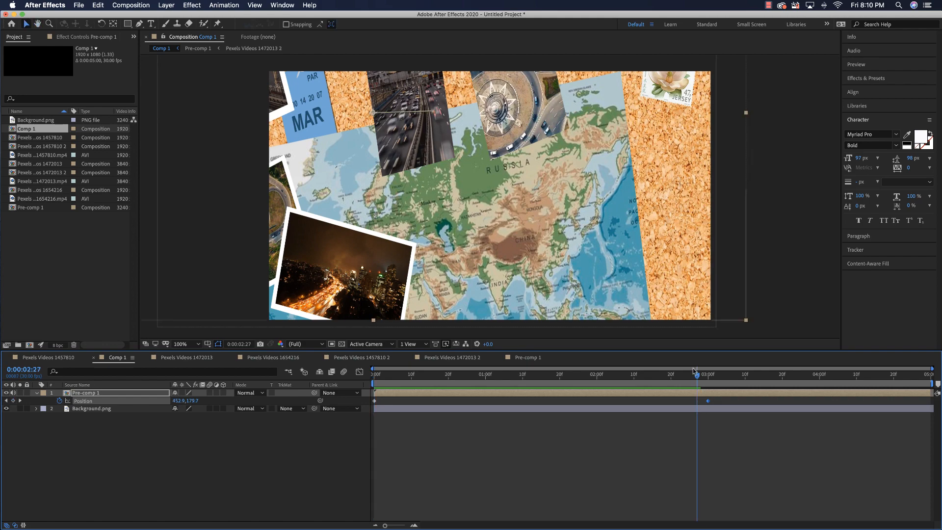
{"action": "left_click_drag", "start_coordinate": [697, 377], "coordinate": [375, 377]}
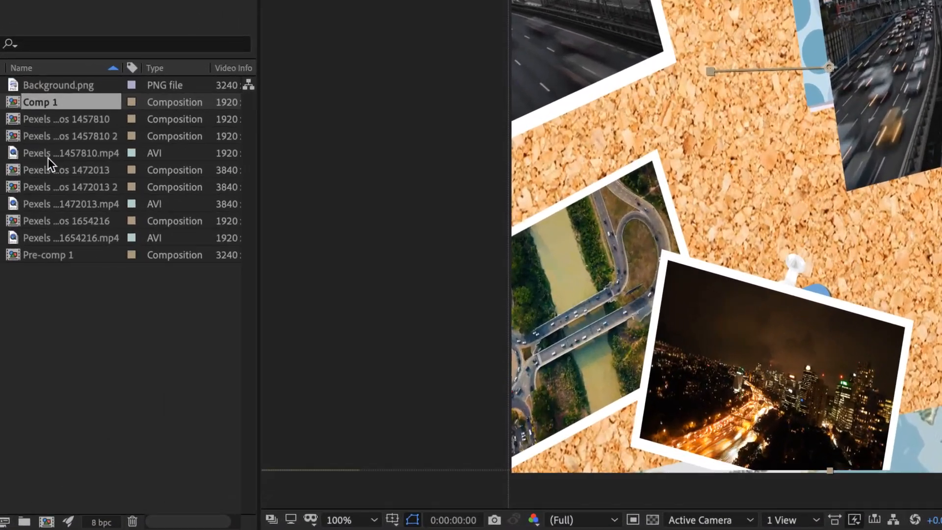
Create a new composition from the Pexels Videos 1457810.mp4 footage and scale its layer down to 76%
{"action": "left_click", "coordinate": [30, 155]}
{"action": "right_click", "coordinate": [49, 153]}
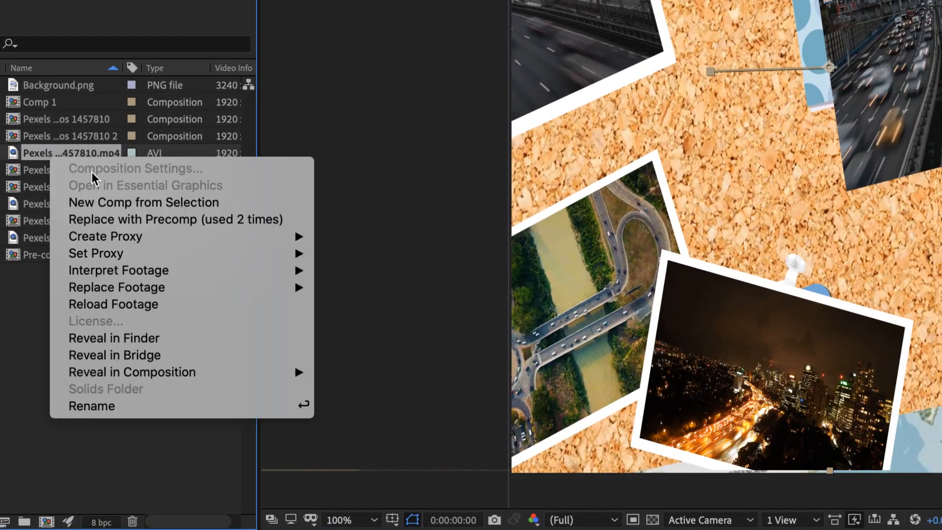
{"action": "left_click", "coordinate": [113, 201]}
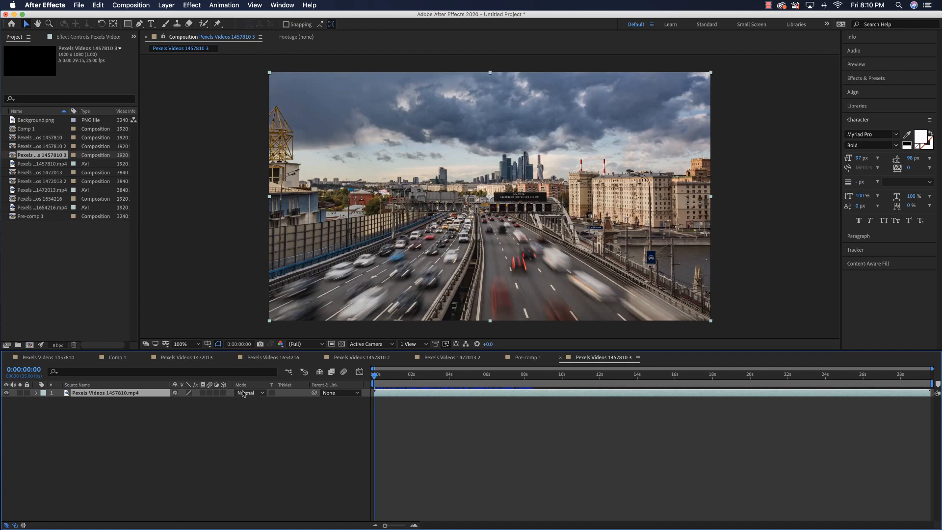
{"action": "key", "text": "s"}
{"action": "left_click_drag", "start_coordinate": [183, 406], "coordinate": [177, 404]}
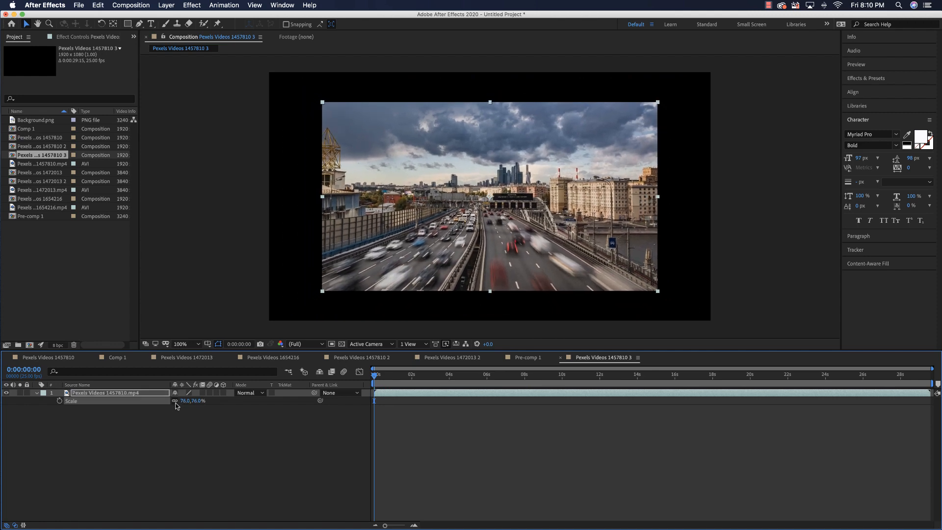
Draw a white rectangle slightly larger than the scaled clip and place its shape layer beneath the footage as a border
{"action": "left_click", "coordinate": [127, 24]}
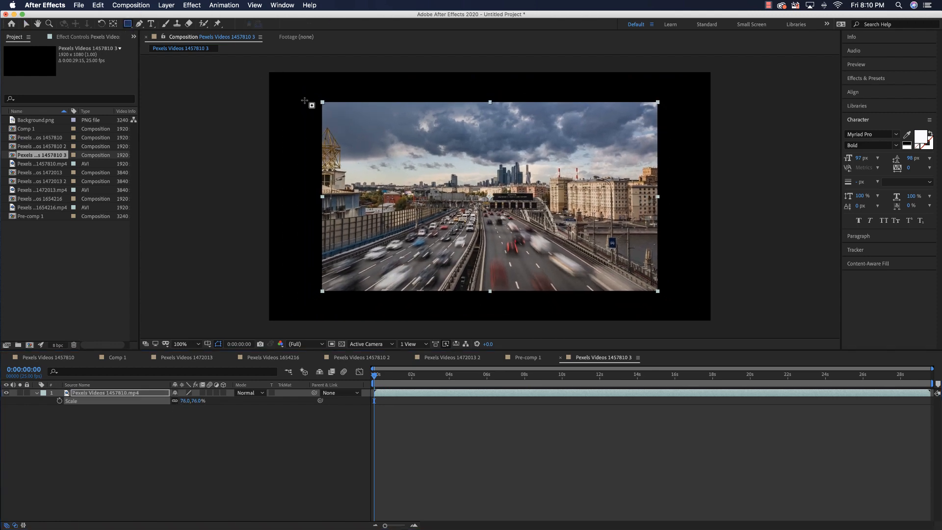
{"action": "left_click", "coordinate": [187, 444]}
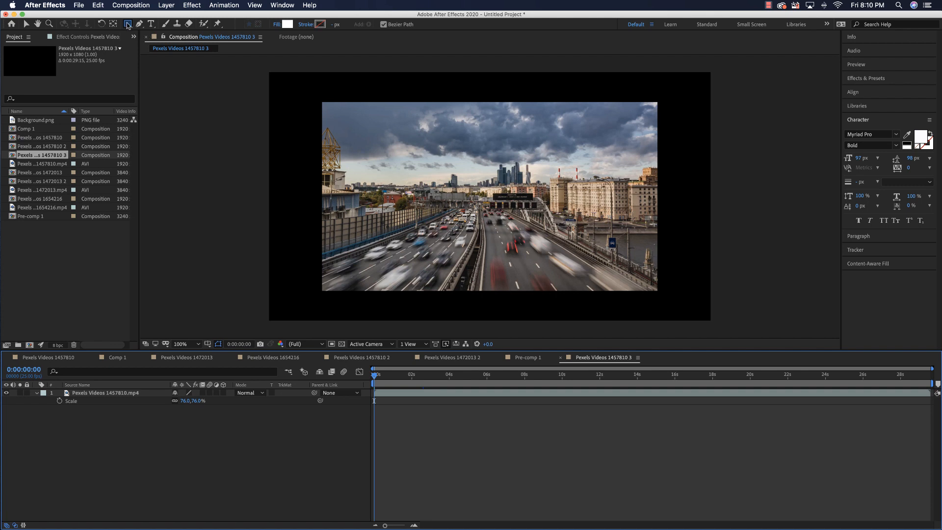
{"action": "mouse_move", "coordinate": [313, 96]}
{"action": "left_mouse_down"}
{"action": "mouse_move", "coordinate": [418, 188]}
{"action": "mouse_move", "coordinate": [633, 300]}
{"action": "mouse_move", "coordinate": [663, 298]}
{"action": "left_mouse_up"}
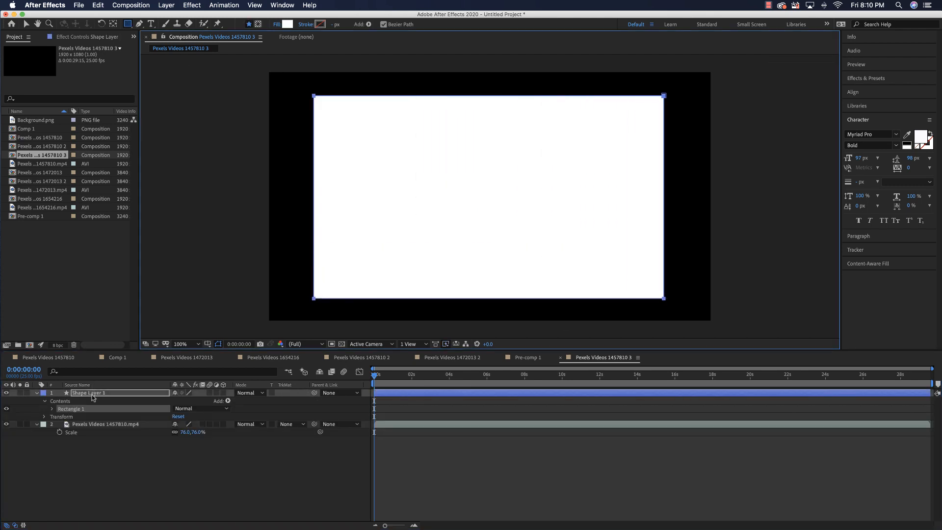
{"action": "left_click_drag", "start_coordinate": [92, 397], "coordinate": [93, 432]}
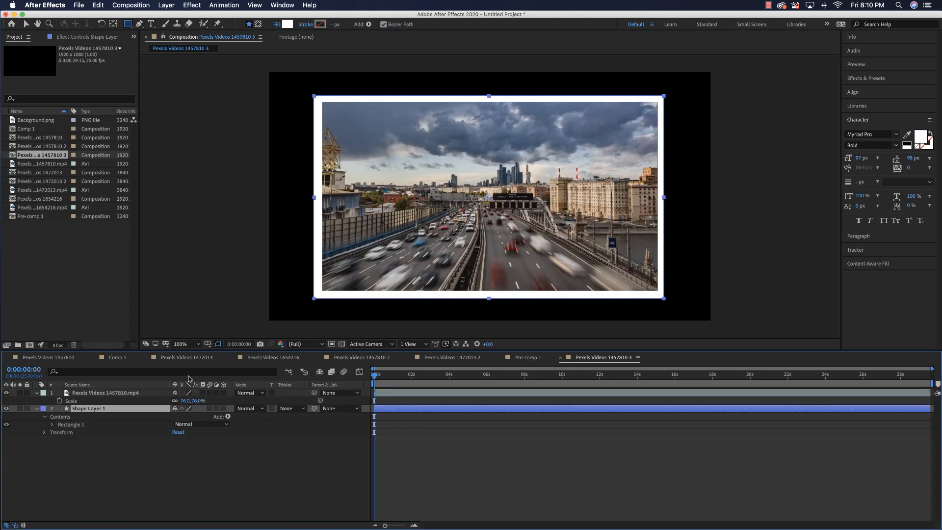
Widen and heighten the white border rectangle slightly and nudge it sideways to centre it around the footage
{"action": "key", "text": "v"}
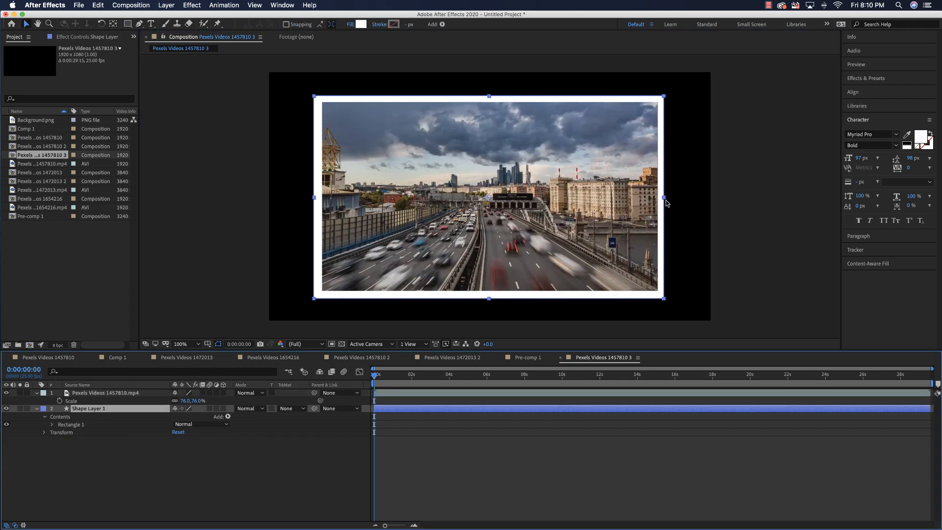
{"action": "left_click_drag", "start_coordinate": [665, 200], "coordinate": [665, 198]}
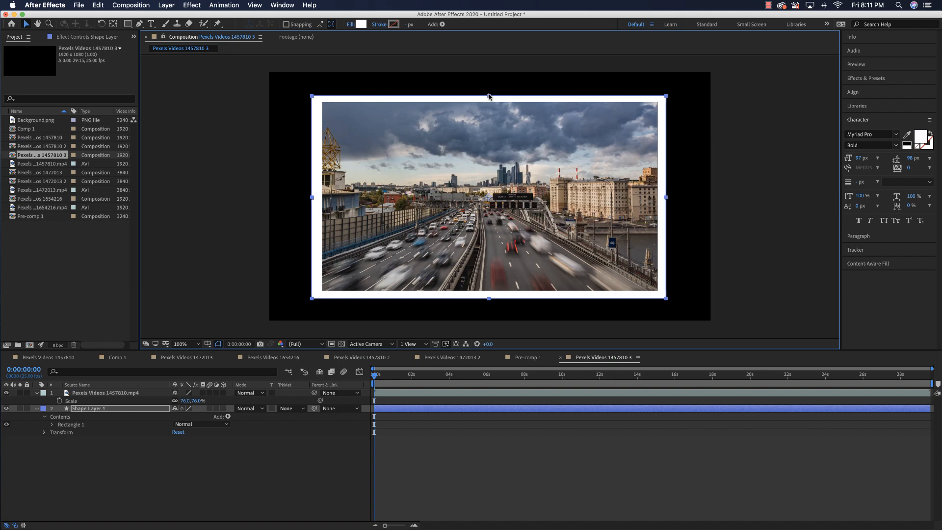
{"action": "left_click_drag", "start_coordinate": [489, 96], "coordinate": [490, 95]}
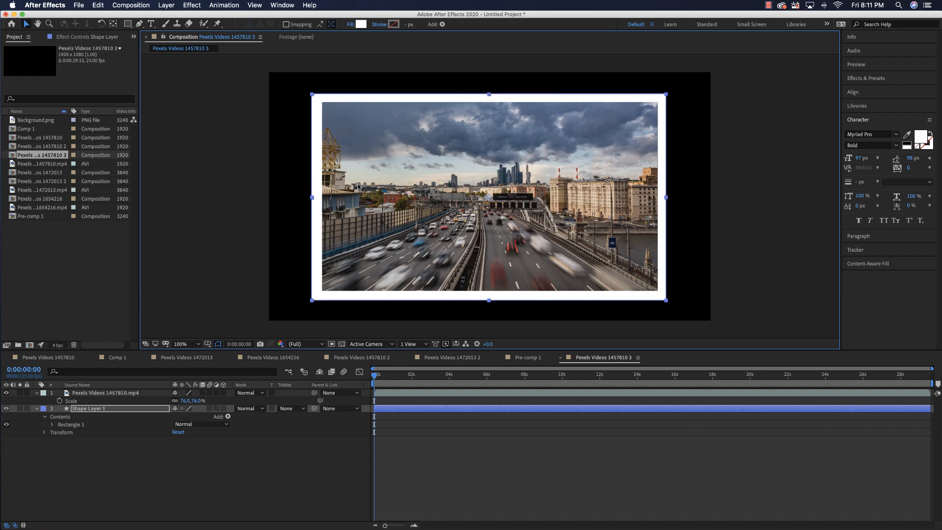
{"action": "key", "text": "Right"}
{"action": "key", "text": "Right"}
{"action": "key", "text": "Right"}
{"action": "key", "text": "Right"}
{"action": "key", "text": "Right"}
{"action": "key", "text": "Right"}
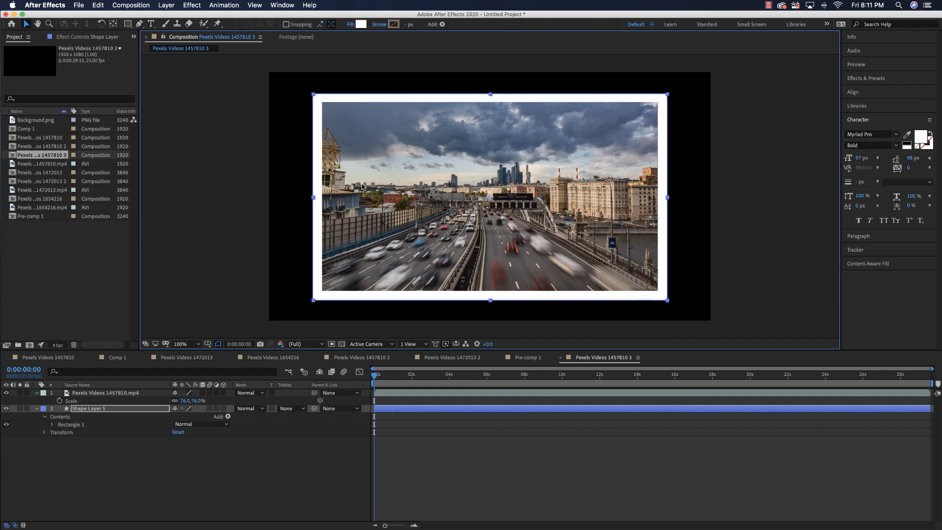
Add the Pexels Videos 1457810 3 composition to Comp 1 as the uppermost layer and set its scale to 76%
{"action": "double_click", "coordinate": [33, 129]}
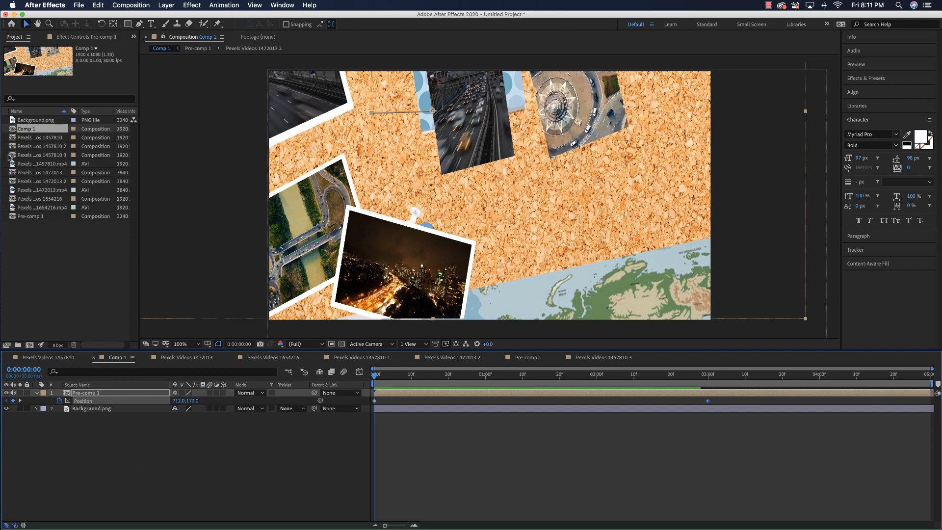
{"action": "left_click_drag", "start_coordinate": [14, 156], "coordinate": [544, 221]}
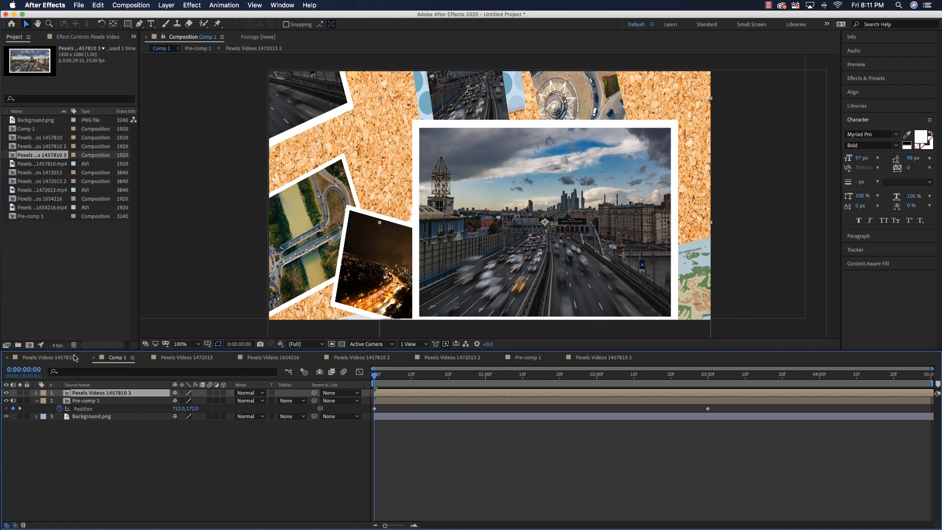
{"action": "key", "text": "s"}
{"action": "key", "text": "shift+r"}
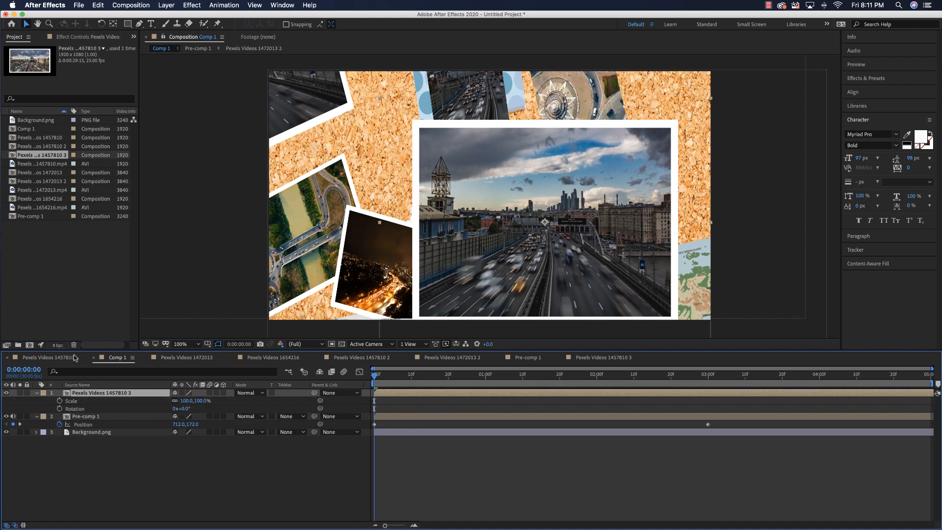
{"action": "left_click", "coordinate": [185, 400]}
{"action": "type", "text": "76"}
{"action": "key", "text": "Return"}
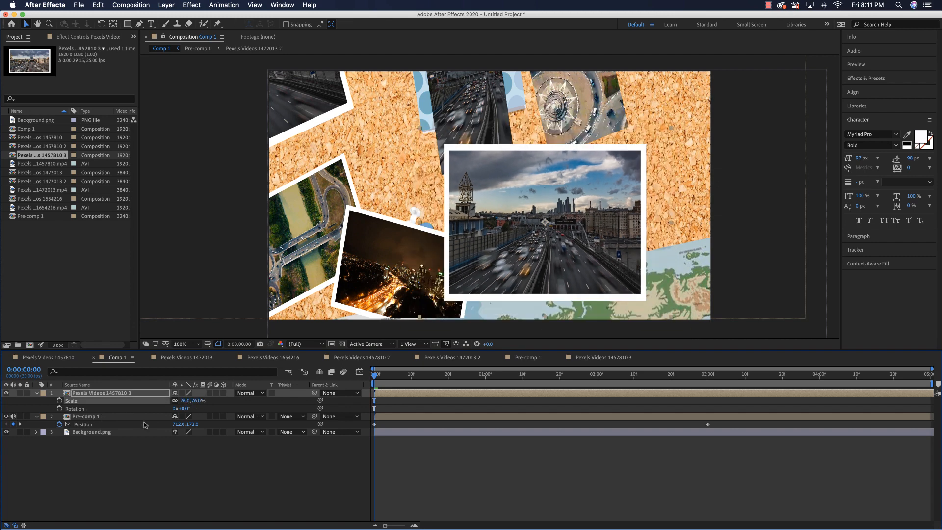
Rotate the Pexels Videos 1457810 3 layer to -20°, enlarge it to 90% and move it toward the frame's lower-right corner
{"action": "left_click_drag", "start_coordinate": [189, 410], "coordinate": [175, 408]}
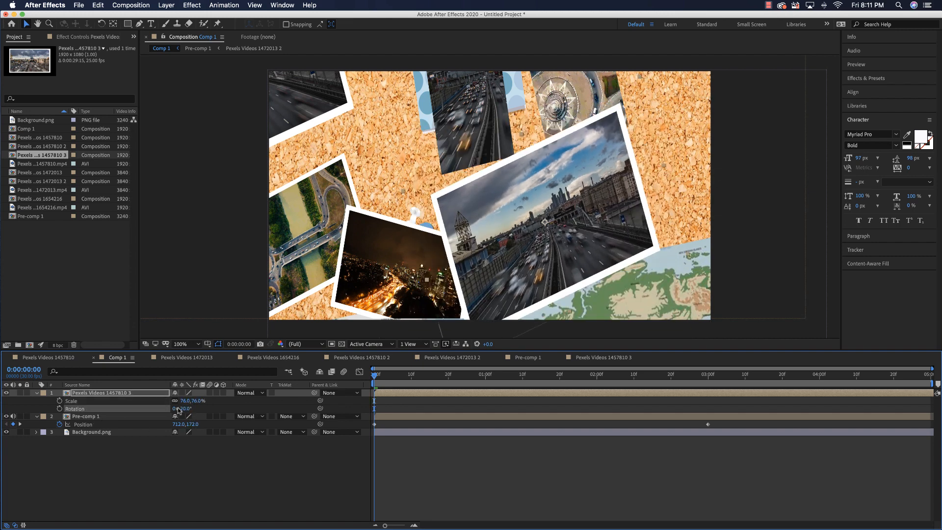
{"action": "left_click_drag", "start_coordinate": [517, 222], "coordinate": [561, 244]}
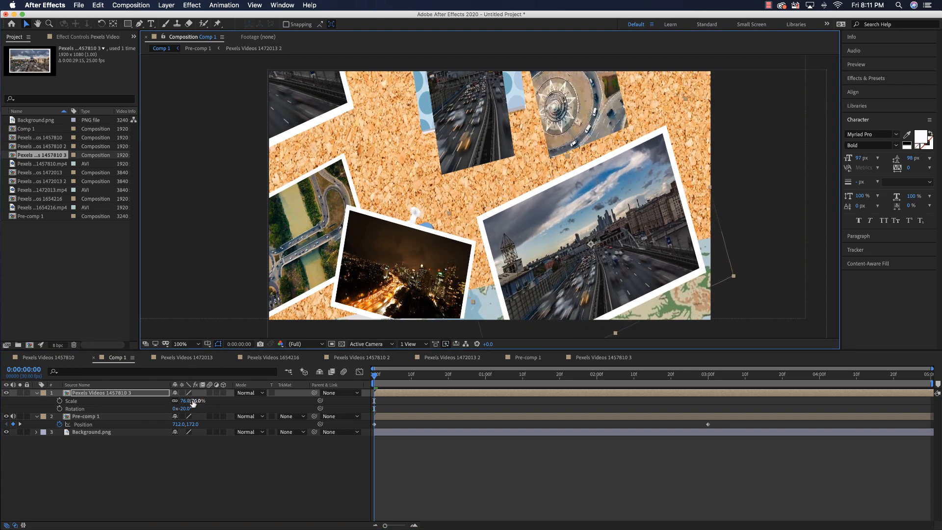
{"action": "left_click_drag", "start_coordinate": [193, 401], "coordinate": [201, 401]}
{"action": "left_click_drag", "start_coordinate": [535, 245], "coordinate": [550, 251]}
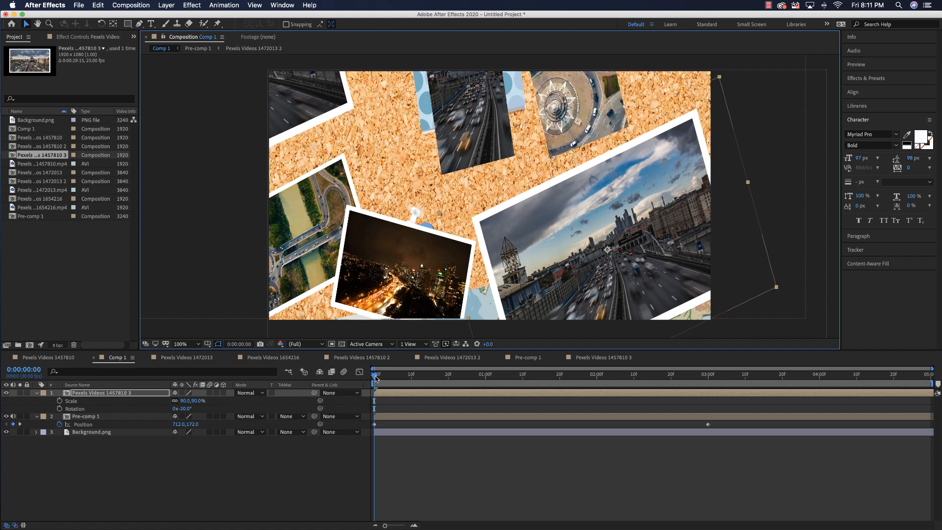
Keyframe the Pexels Videos 1457810 3 layer's Position from about 1772, 946 at the first frame to about 1326, 802 at 3 seconds
{"action": "mouse_move", "coordinate": [376, 377]}
{"action": "left_mouse_down"}
{"action": "mouse_move", "coordinate": [587, 378]}
{"action": "mouse_move", "coordinate": [375, 380]}
{"action": "left_mouse_up"}
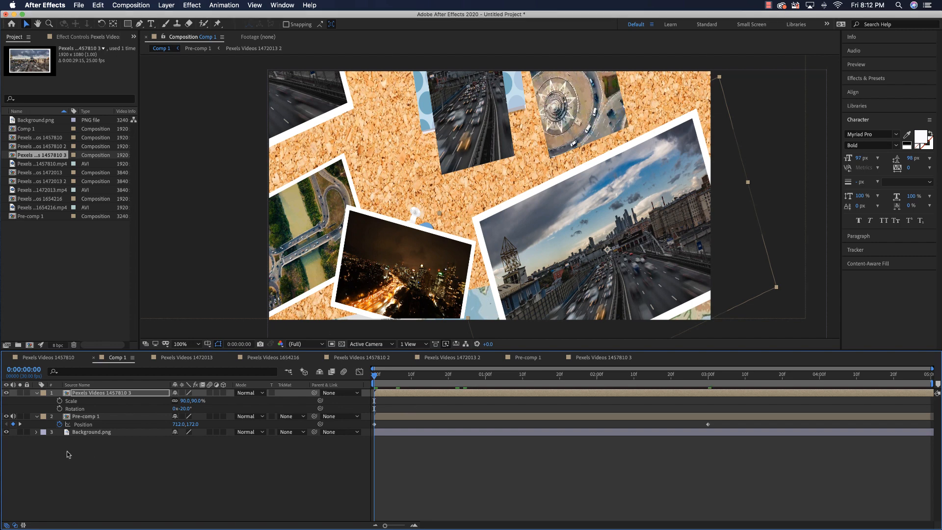
{"action": "left_click", "coordinate": [91, 395]}
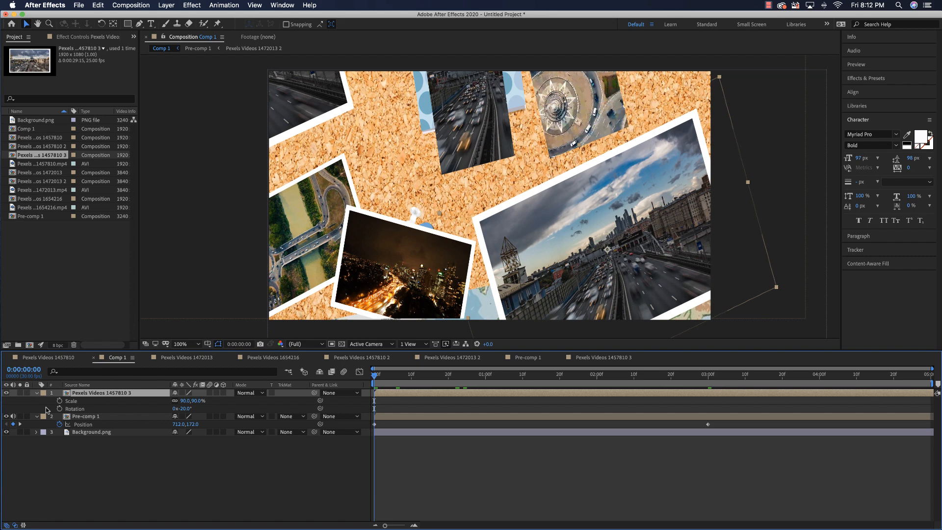
{"action": "key", "text": "p"}
{"action": "left_click_drag", "start_coordinate": [556, 233], "coordinate": [625, 272]}
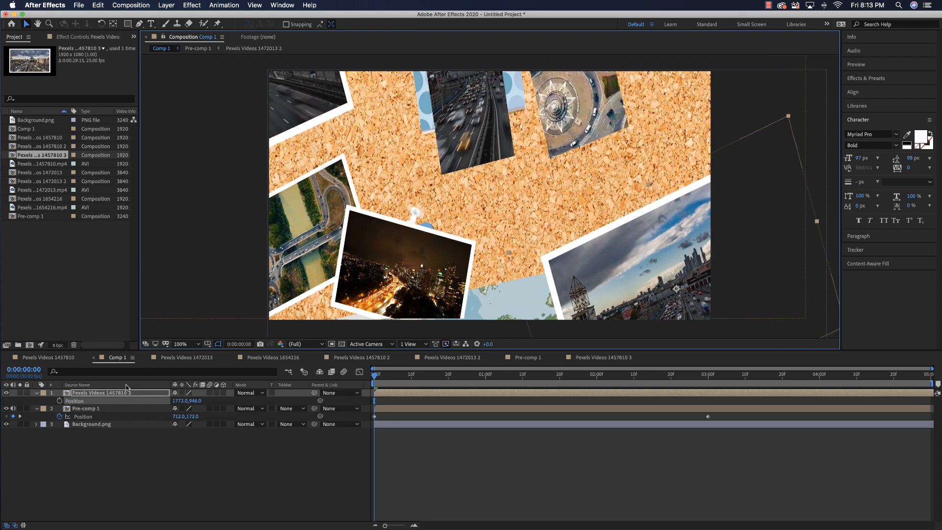
{"action": "left_click", "coordinate": [59, 401]}
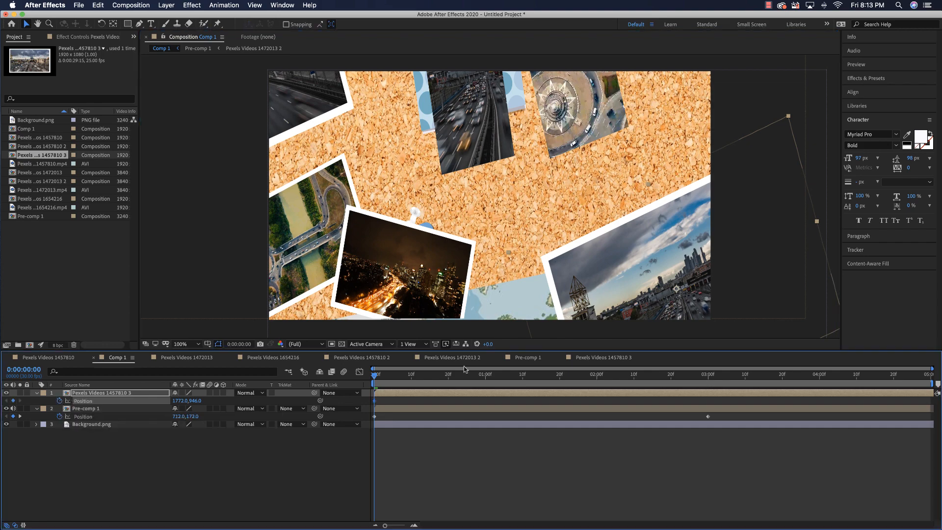
{"action": "left_click_drag", "start_coordinate": [376, 378], "coordinate": [708, 376]}
{"action": "left_click_drag", "start_coordinate": [624, 271], "coordinate": [523, 237]}
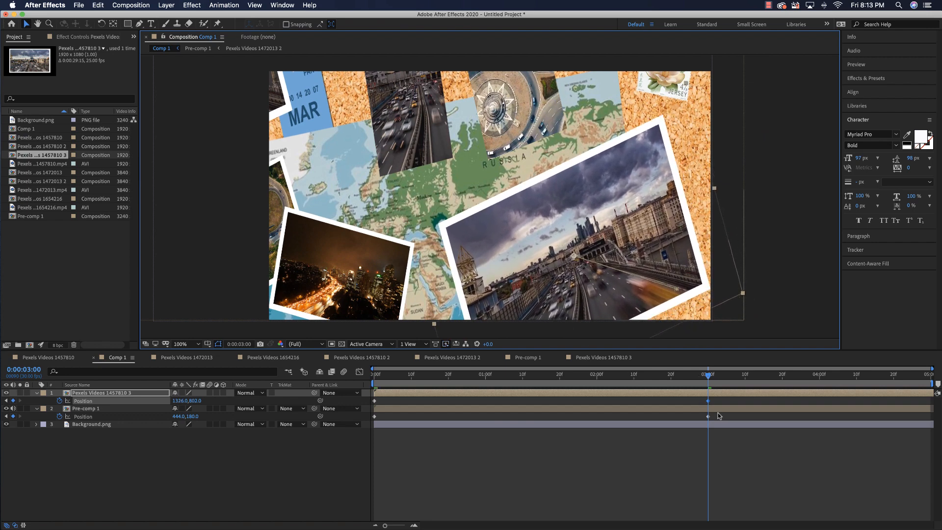
Add Scale 90% and Rotation -20° keyframes to the Pexels Videos 1457810 3 layer at the first frame
{"action": "left_click_drag", "start_coordinate": [718, 377], "coordinate": [858, 379]}
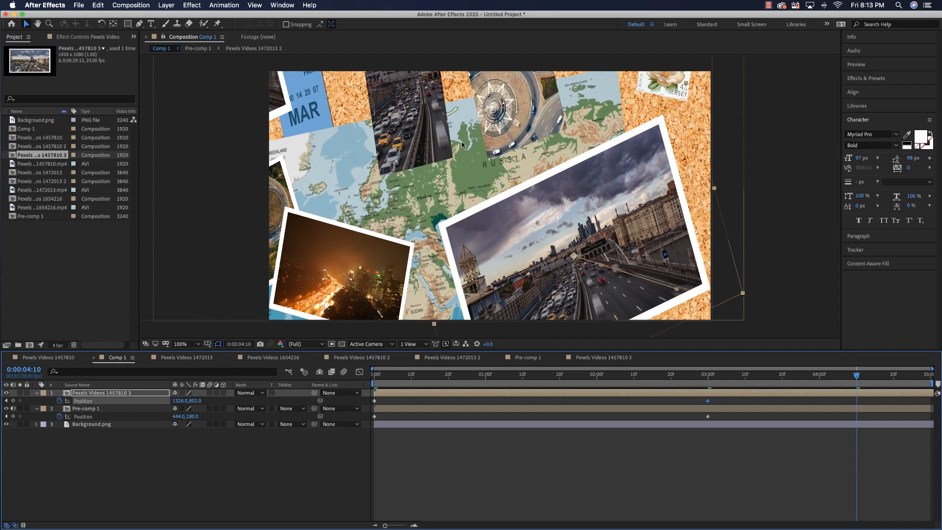
{"action": "left_click", "coordinate": [93, 394]}
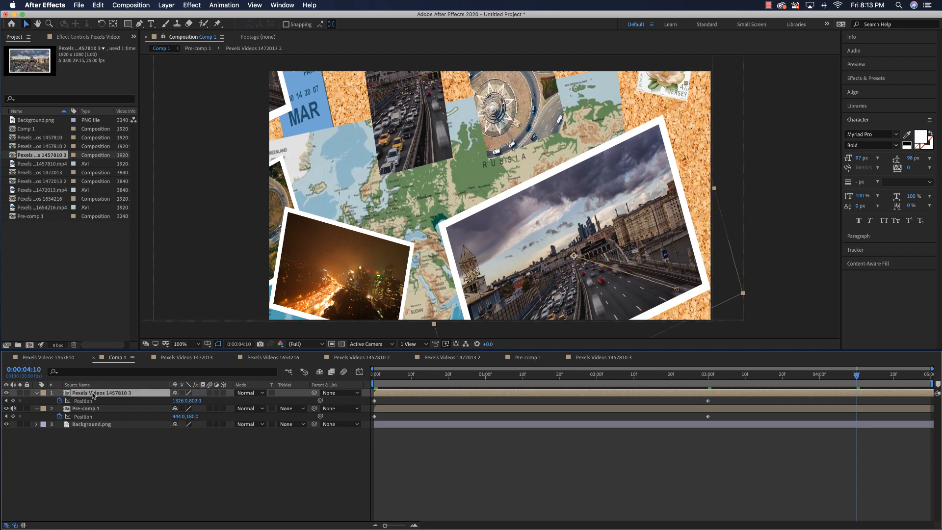
{"action": "key", "text": "s"}
{"action": "key", "text": "shift+r"}
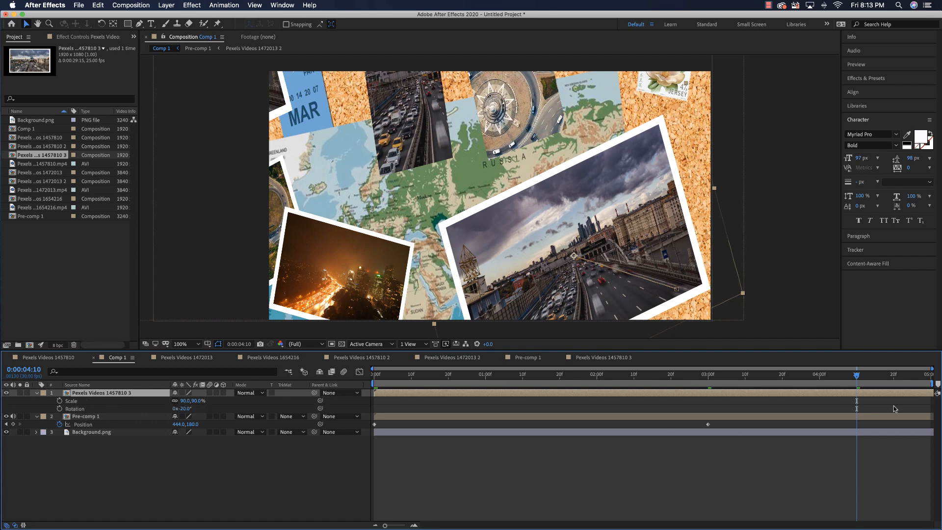
{"action": "left_click_drag", "start_coordinate": [857, 378], "coordinate": [374, 384]}
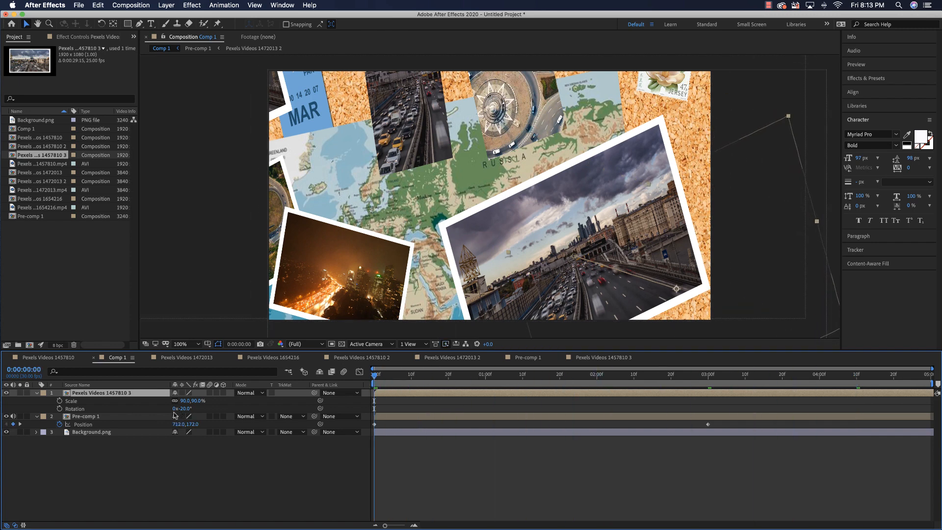
{"action": "left_click", "coordinate": [60, 400]}
{"action": "left_click", "coordinate": [60, 408]}
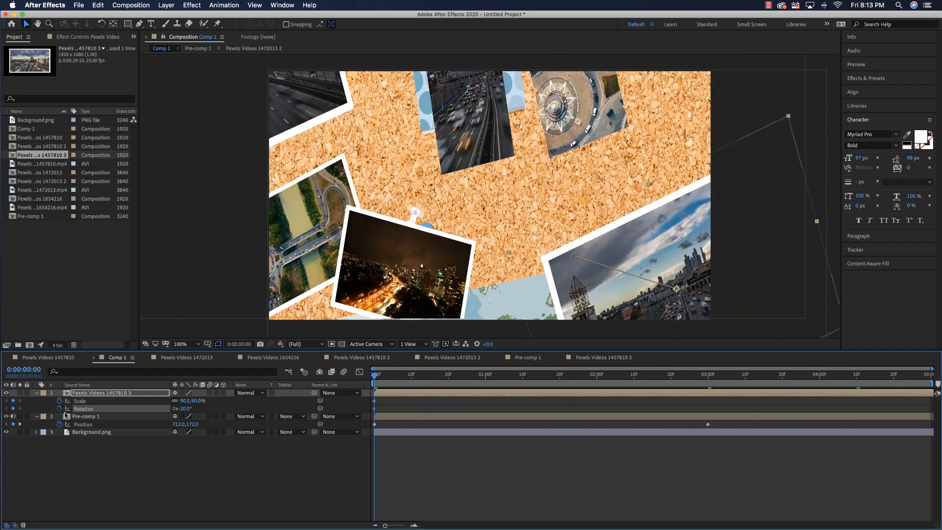
Keyframe the Pexels Videos 1457810 3 layer's Rotation to 0° at 0:00:04:10
{"action": "left_click_drag", "start_coordinate": [375, 377], "coordinate": [856, 376]}
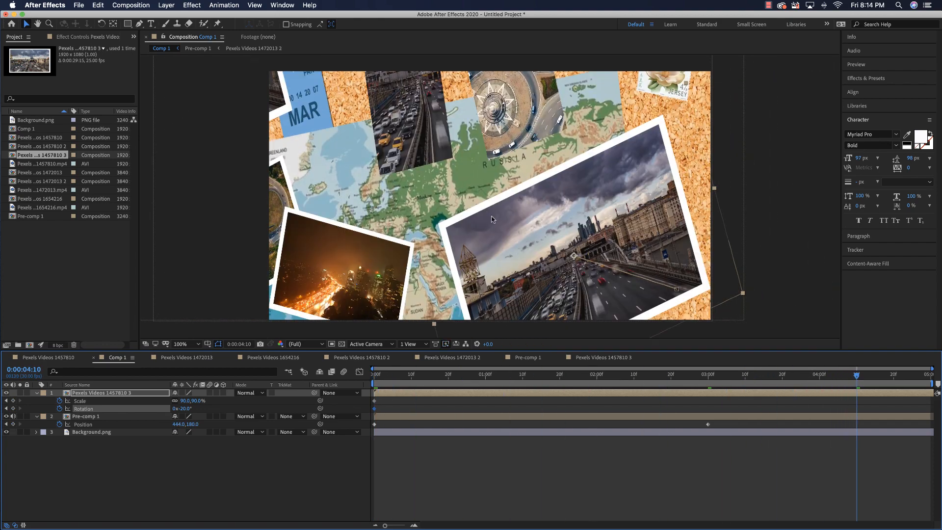
{"action": "key", "text": "u"}
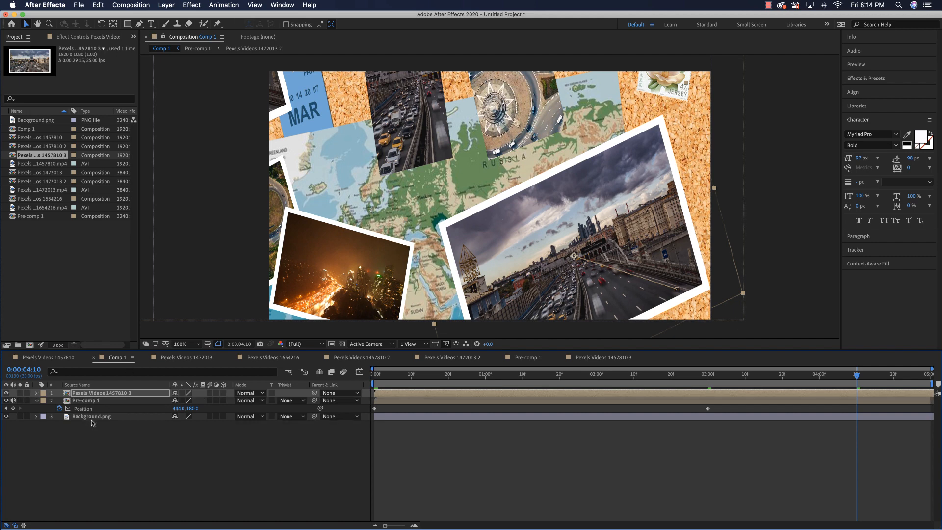
{"action": "left_click", "coordinate": [90, 396]}
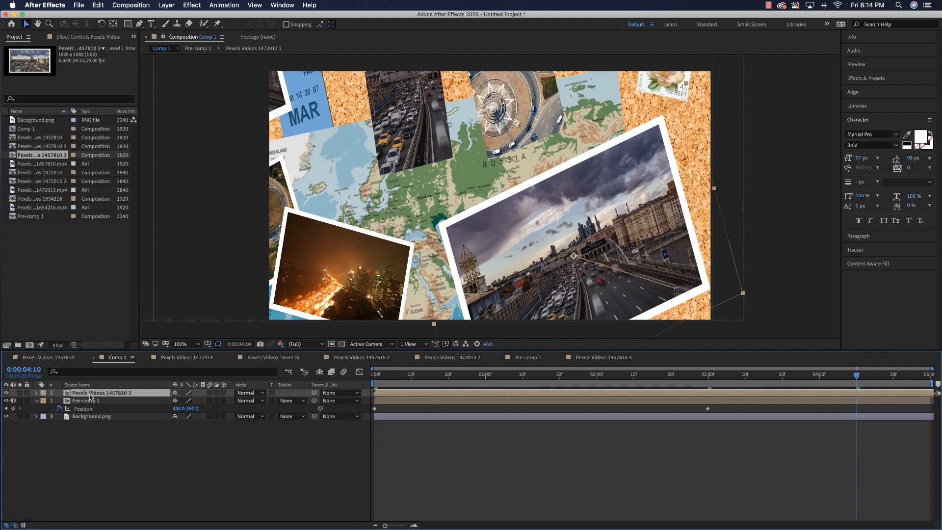
{"action": "key", "text": "r"}
{"action": "mouse_move", "coordinate": [197, 401]}
{"action": "left_mouse_down"}
{"action": "mouse_move", "coordinate": [179, 401]}
{"action": "mouse_move", "coordinate": [196, 401]}
{"action": "left_mouse_up"}
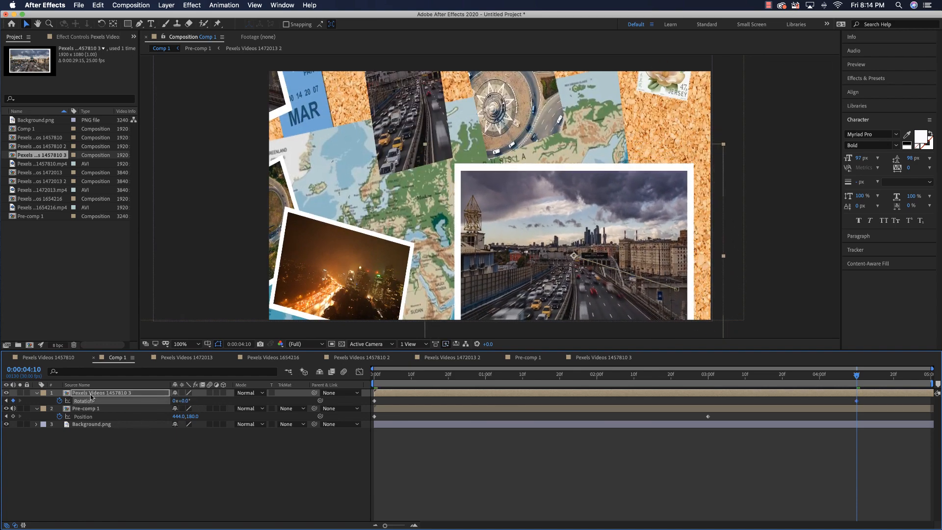
Keyframe the Pexels Videos 1457810 3 layer's Position at 0:00:04:10 by centring it horizontally and vertically in the composition at 960, 540
{"action": "left_click", "coordinate": [93, 395]}
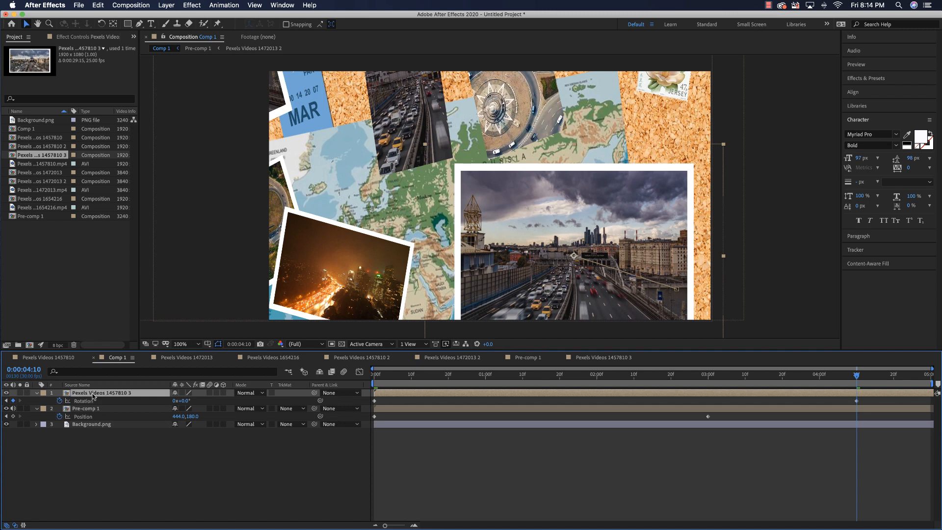
{"action": "key", "text": "shift+p"}
{"action": "key", "text": "shift+s"}
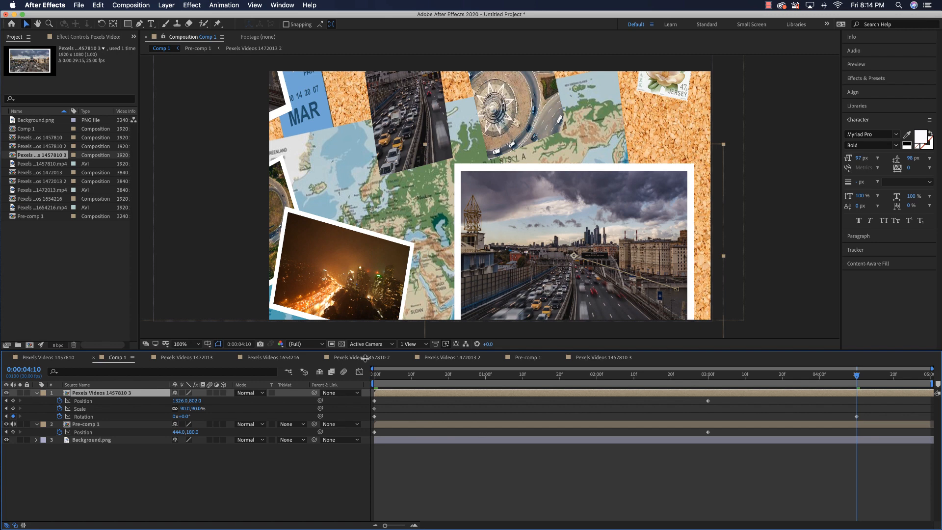
{"action": "left_click_drag", "start_coordinate": [545, 220], "coordinate": [464, 178]}
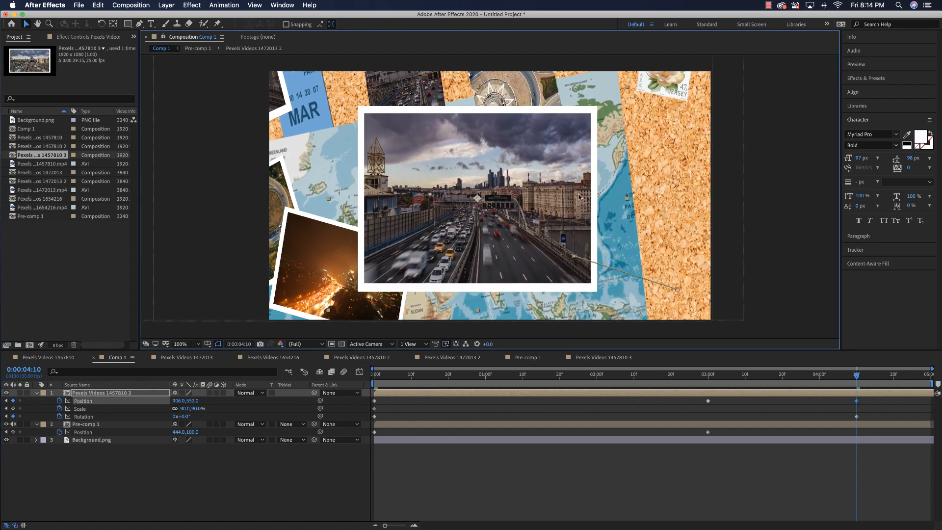
{"action": "left_click", "coordinate": [868, 93]}
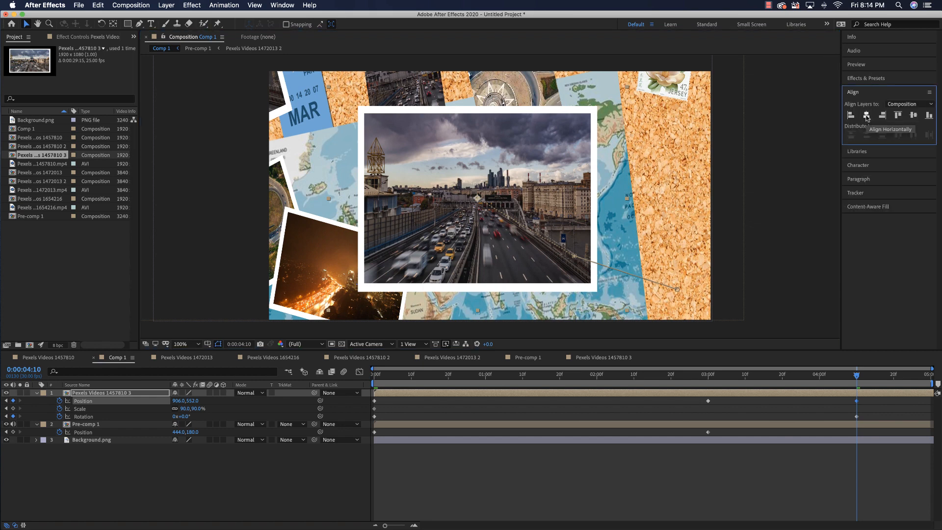
{"action": "left_click", "coordinate": [866, 116]}
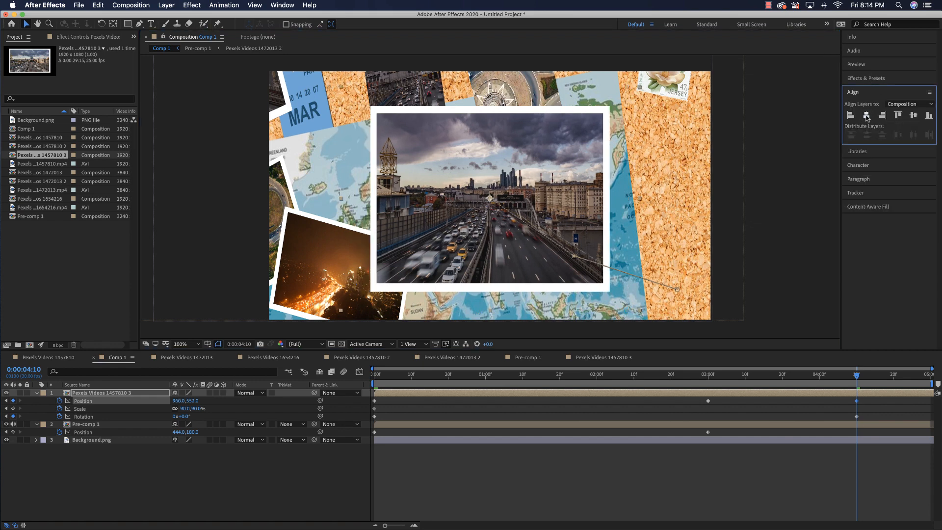
{"action": "left_click", "coordinate": [914, 115]}
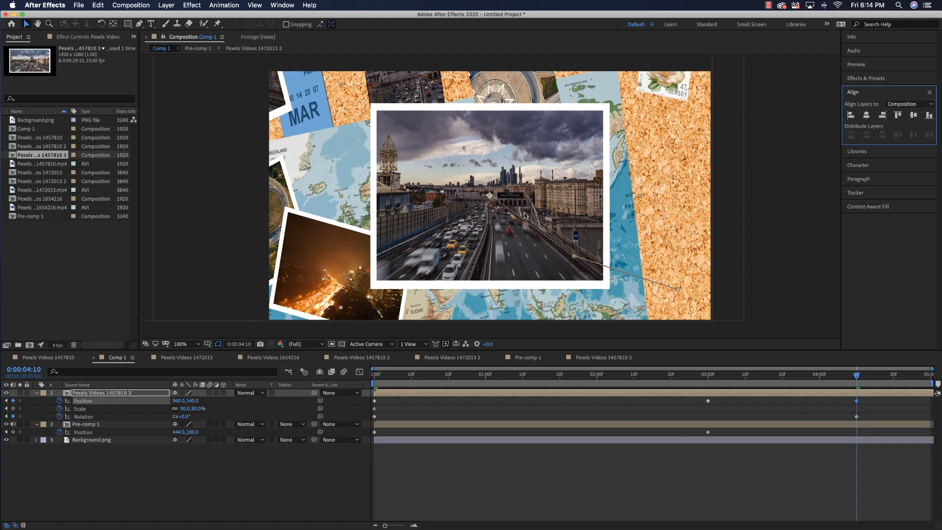
Set the traffic layer's Scale to 178% at 0:00:04:10 so it fills the frame, and preview the animation from the first frame
{"action": "left_click_drag", "start_coordinate": [189, 409], "coordinate": [228, 401]}
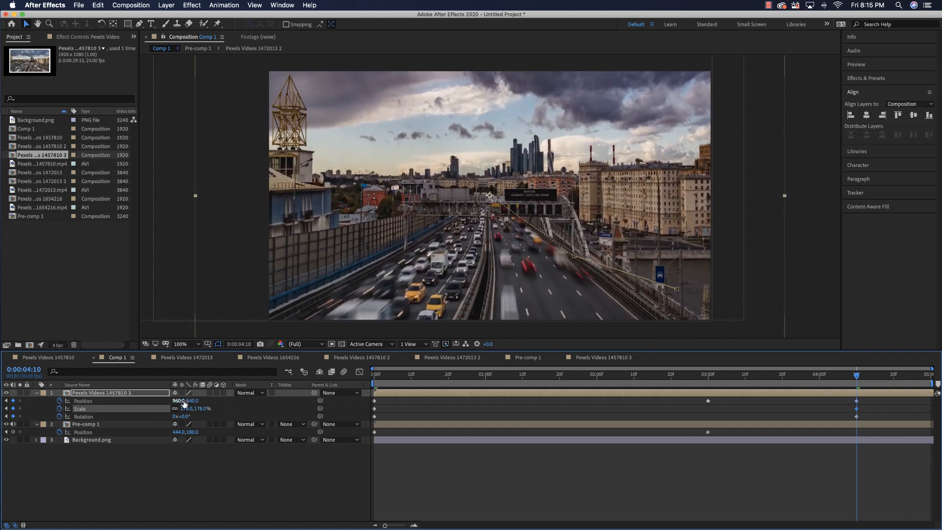
{"action": "left_click_drag", "start_coordinate": [857, 378], "coordinate": [374, 382]}
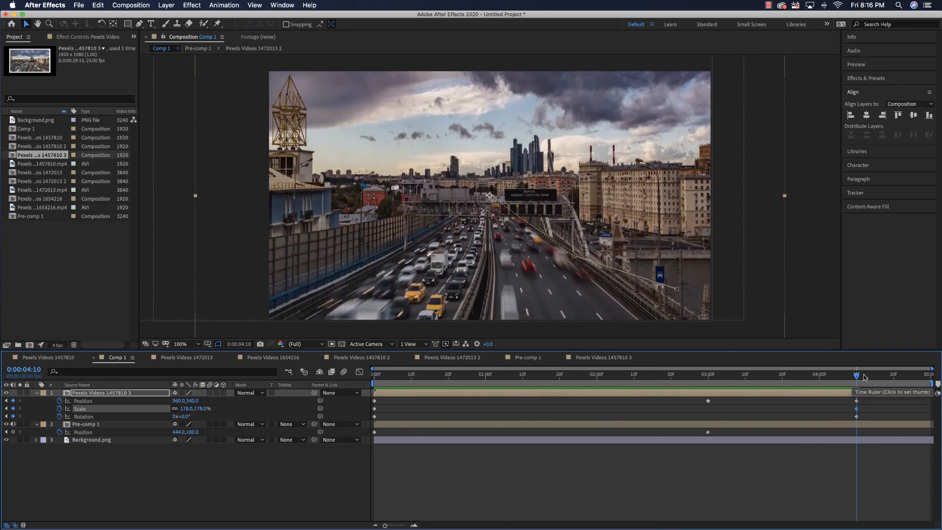
{"action": "left_click_drag", "start_coordinate": [857, 377], "coordinate": [358, 391]}
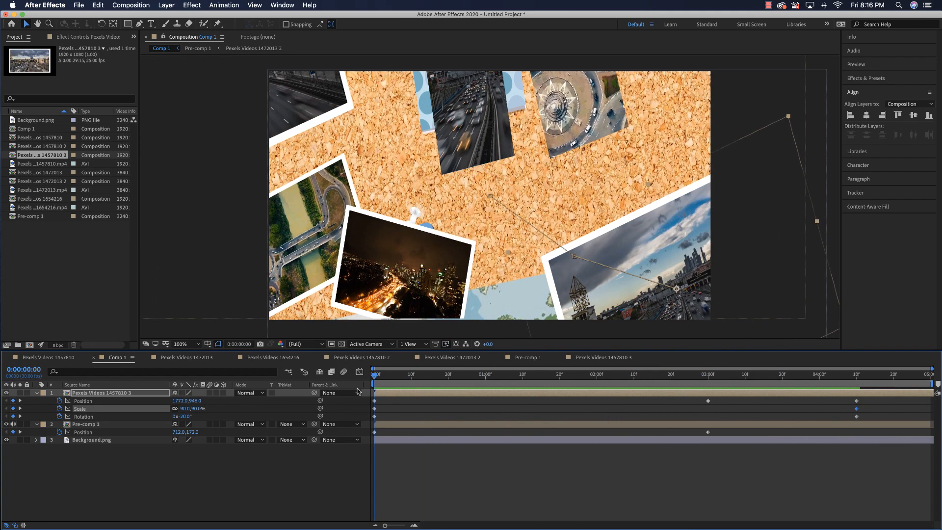
{"action": "key", "text": "space"}
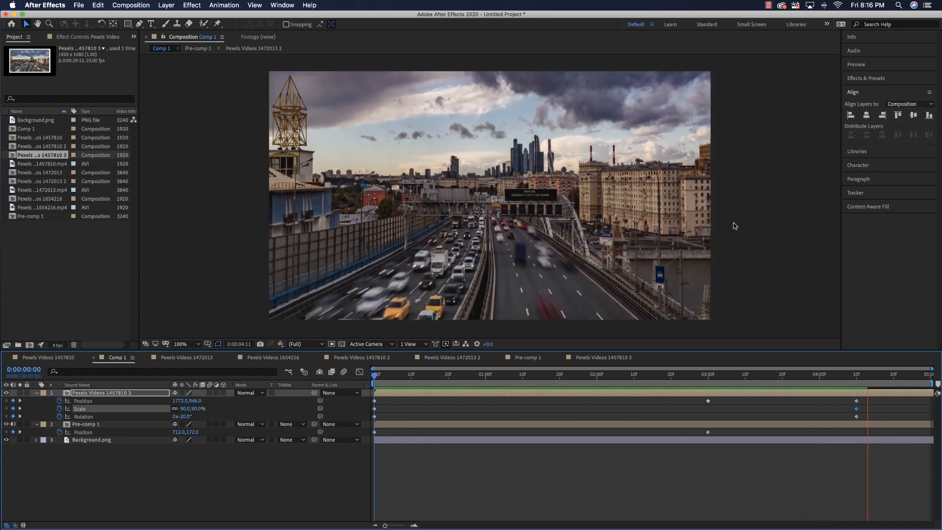
{"action": "key", "text": "space"}
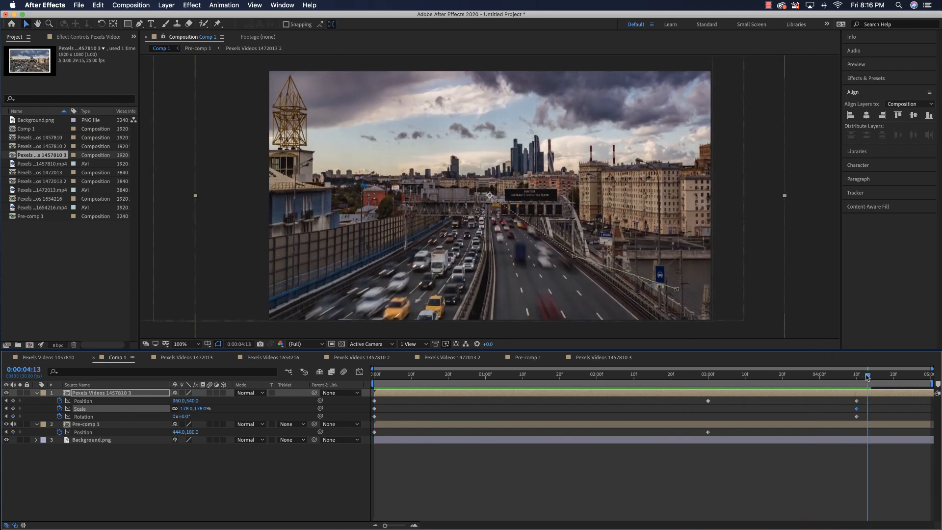
At 3 seconds, add a text layer reading ADOBE AFTER EFFECTS over the lower part of the traffic clip
{"action": "left_click_drag", "start_coordinate": [867, 377], "coordinate": [709, 391]}
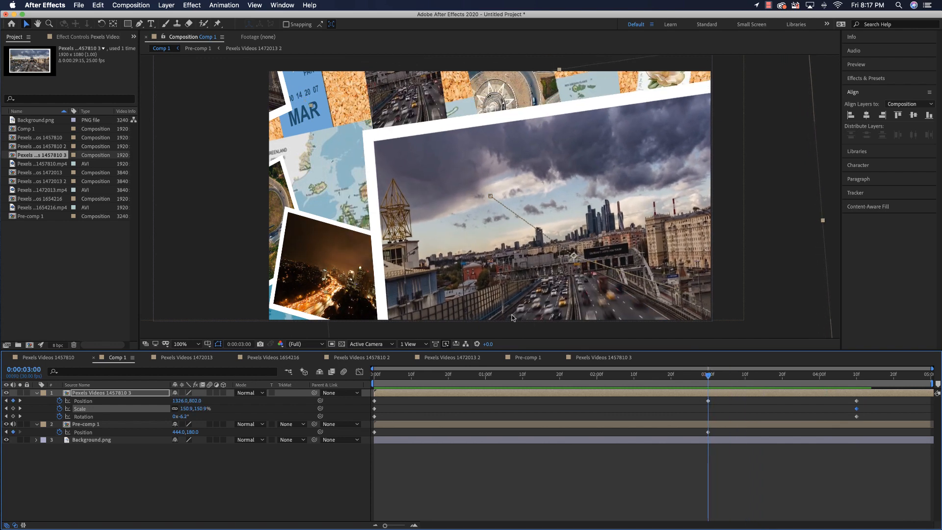
{"action": "left_click", "coordinate": [150, 465]}
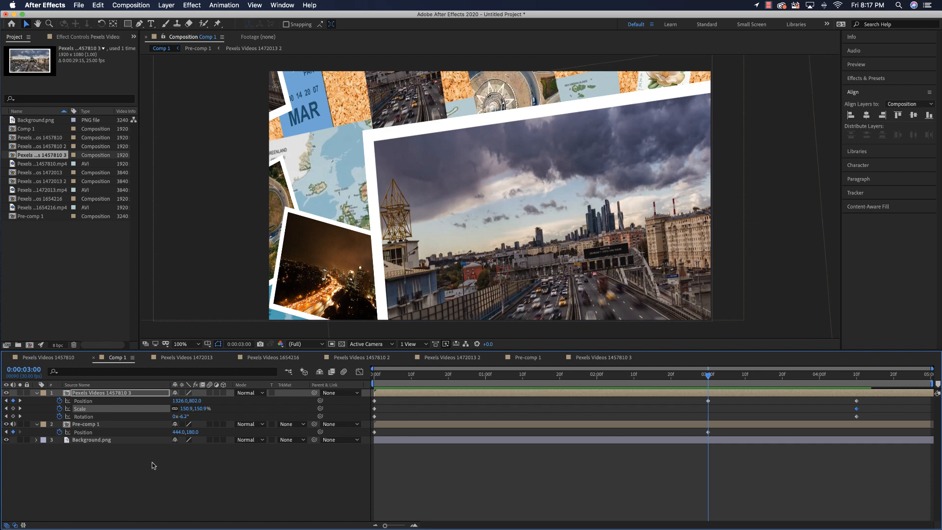
{"action": "left_click", "coordinate": [152, 24]}
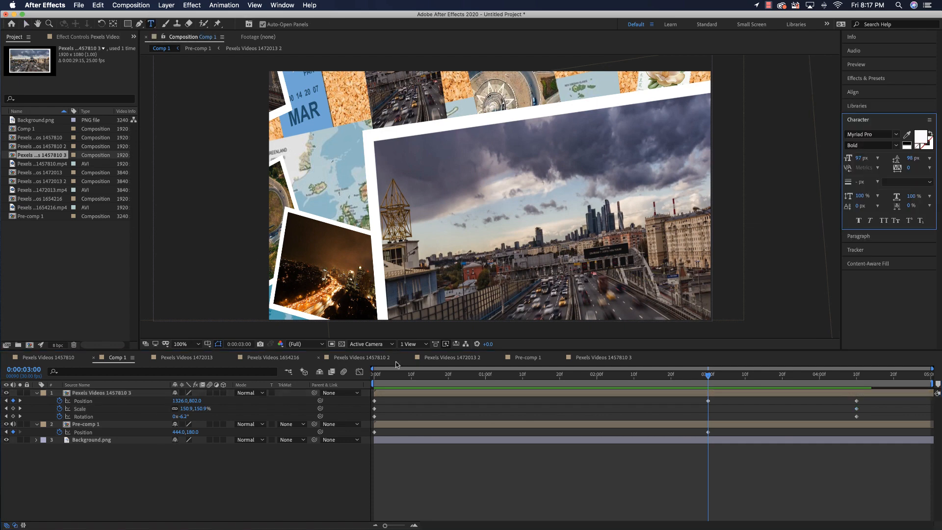
{"action": "left_click", "coordinate": [503, 294]}
{"action": "type", "text": "A"}
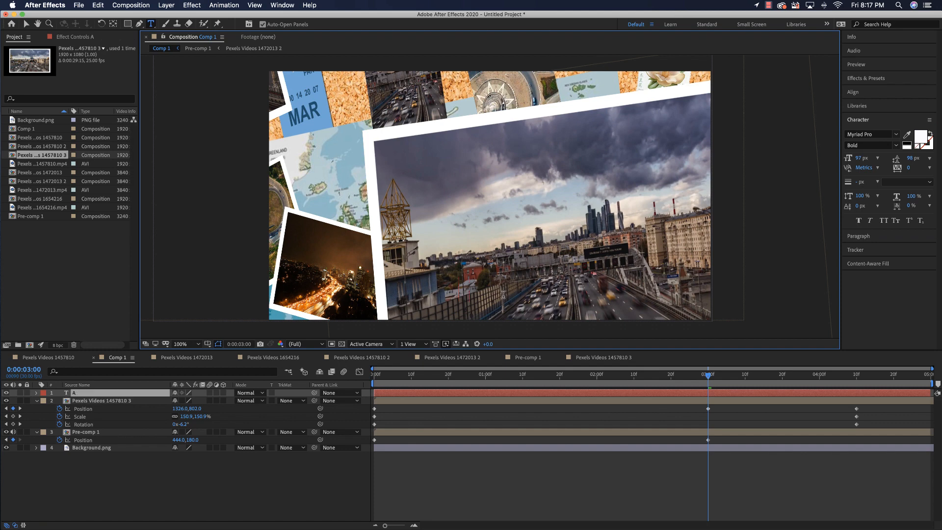
{"action": "type", "text": "DOBE AFTER"}
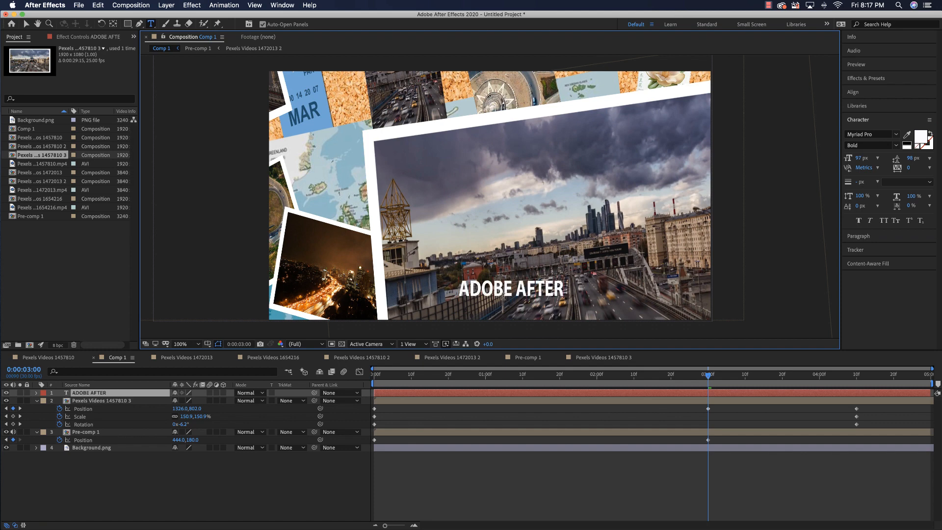
{"action": "type", "text": " EFFECTS"}
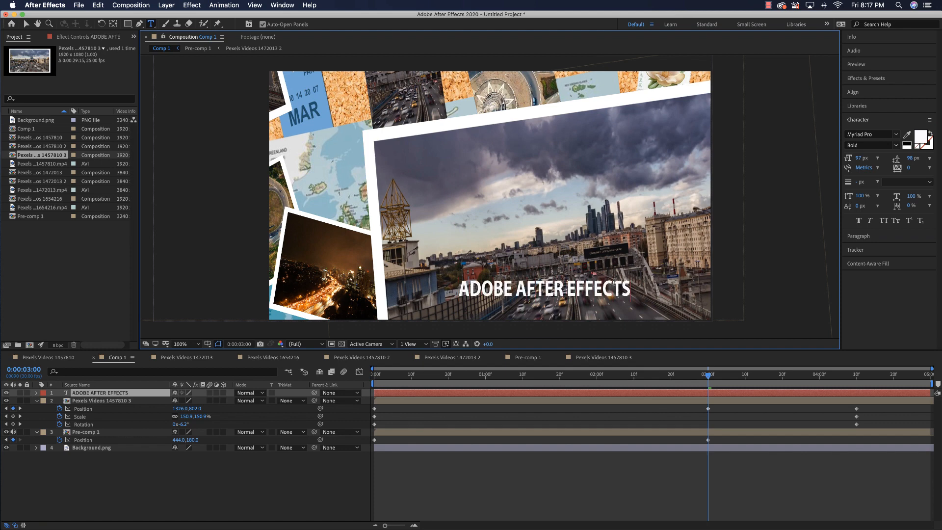
Set the ADOBE AFTER EFFECTS title in Arial Narrow Bold at 145 px and nudge it slightly down and to the left
{"action": "left_click_drag", "start_coordinate": [631, 289], "coordinate": [457, 287]}
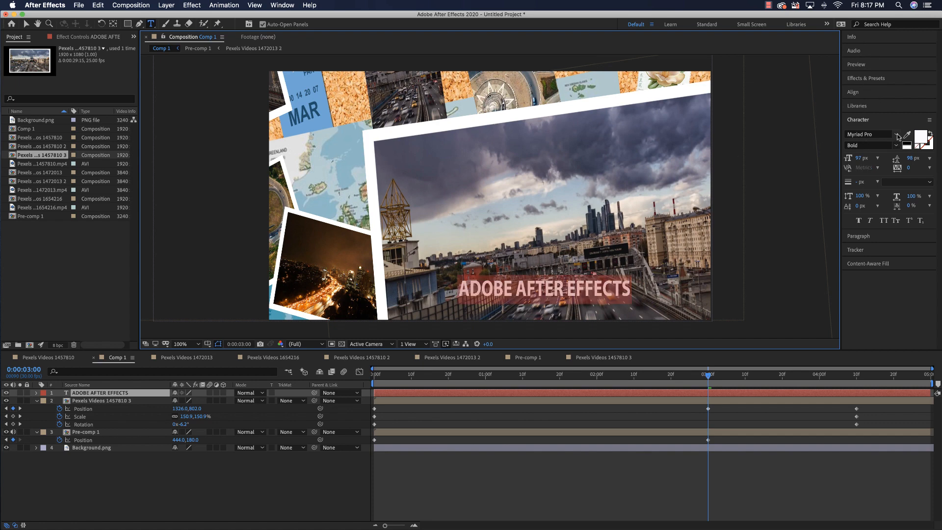
{"action": "left_click", "coordinate": [897, 136]}
{"action": "type", "text": "narrow"}
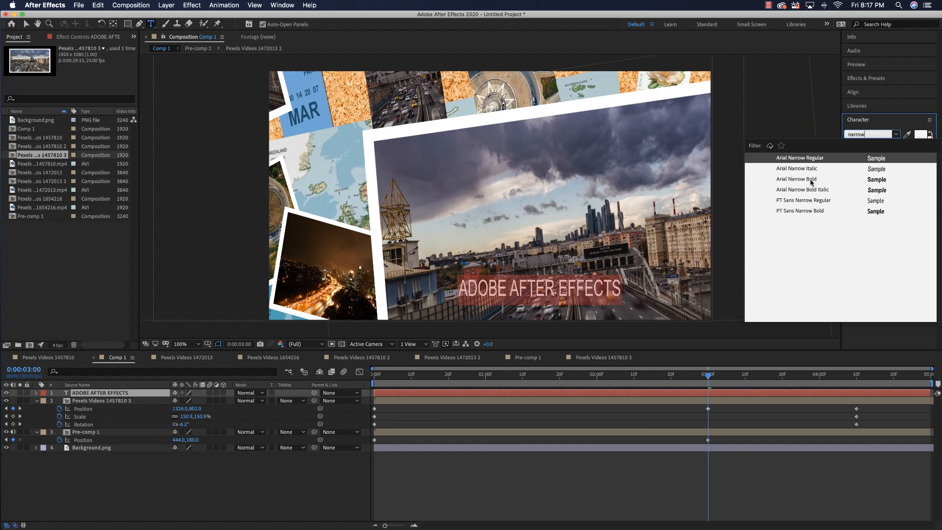
{"action": "left_click", "coordinate": [810, 180]}
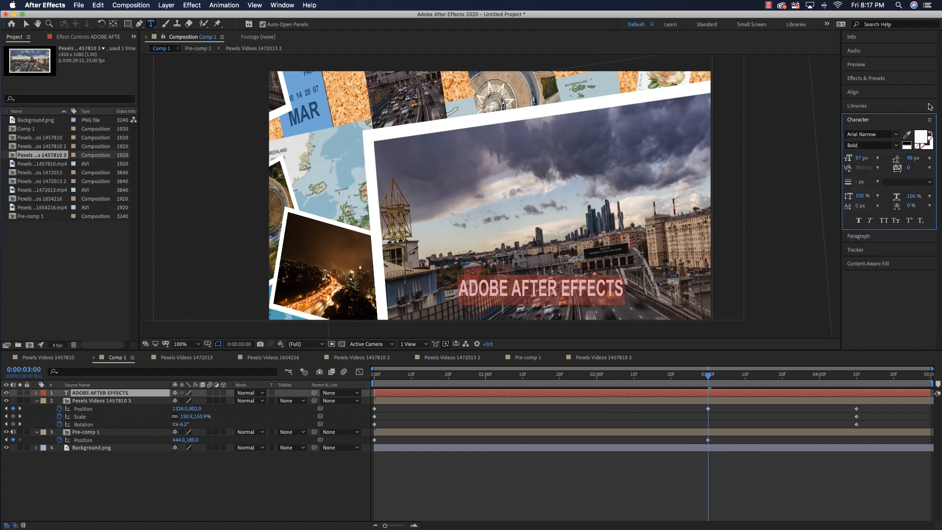
{"action": "left_click_drag", "start_coordinate": [861, 158], "coordinate": [871, 164]}
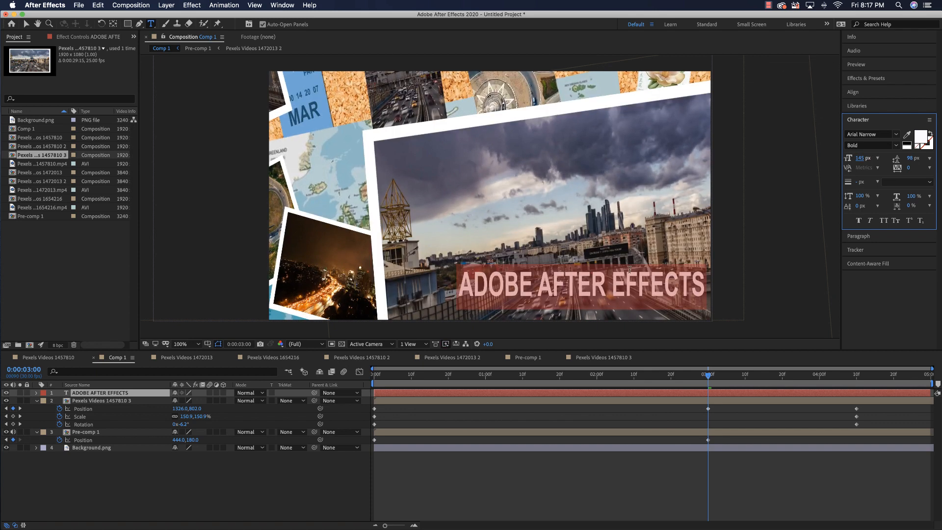
{"action": "key", "text": "Escape"}
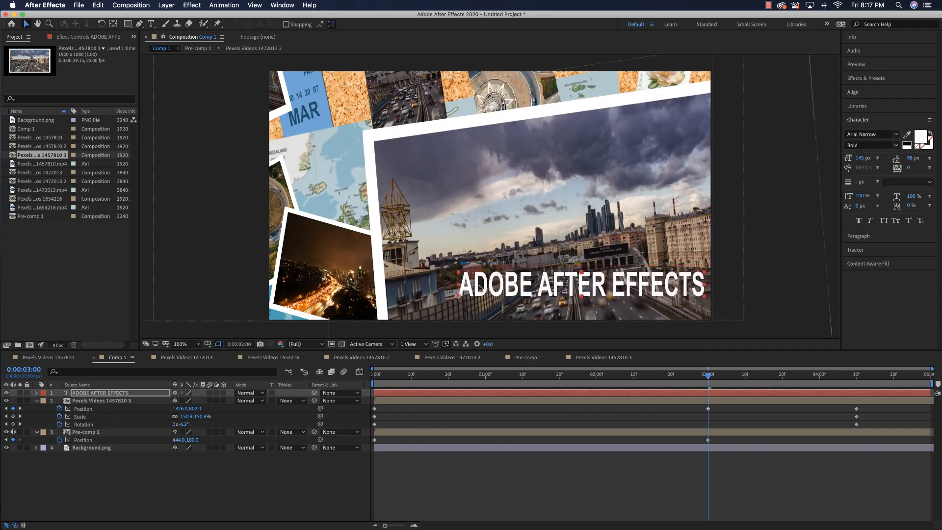
{"action": "left_click_drag", "start_coordinate": [542, 282], "coordinate": [530, 287]}
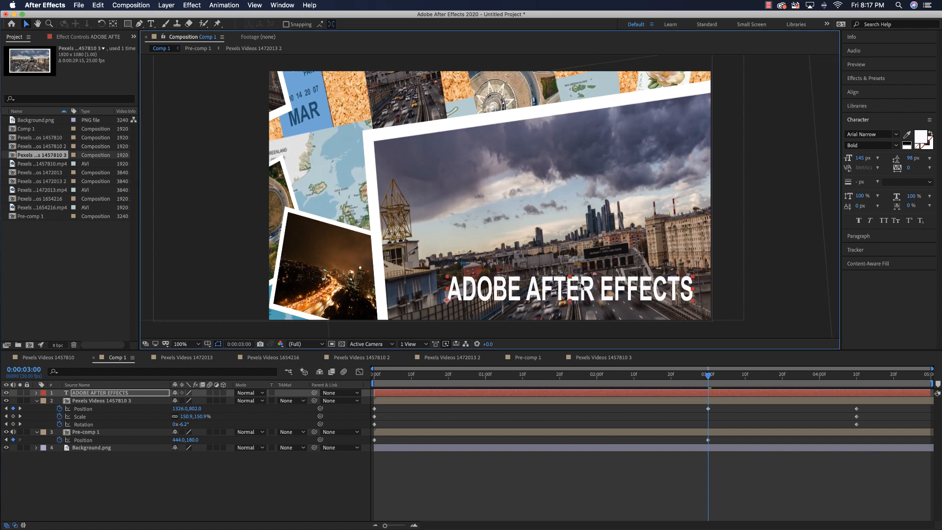
Trim the start of the ADOBE AFTER EFFECTS text layer to 3 seconds
{"action": "left_click", "coordinate": [371, 393]}
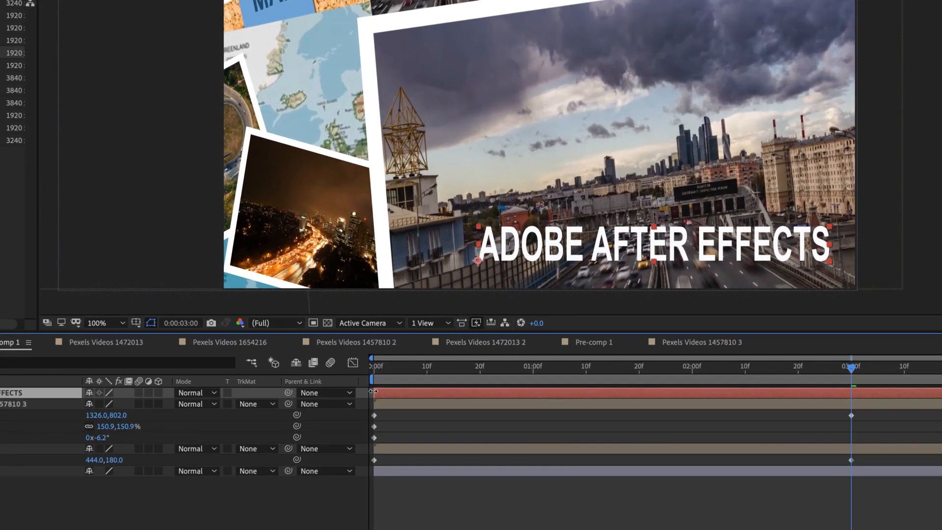
{"action": "left_click_drag", "start_coordinate": [387, 393], "coordinate": [528, 392]}
{"action": "left_click_drag", "start_coordinate": [592, 393], "coordinate": [846, 395]}
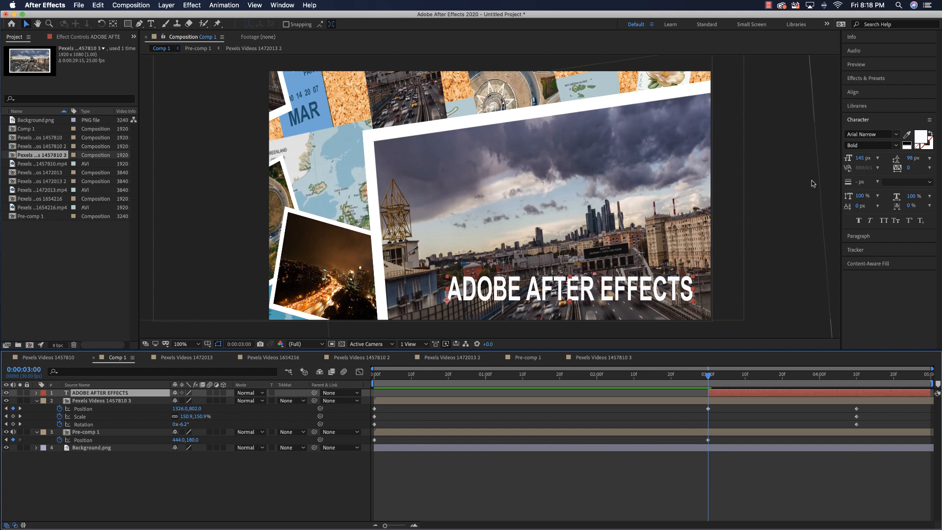
Find the Drop Shadow effect and apply it to the ADOBE AFTER EFFECTS text layer
{"action": "left_click", "coordinate": [881, 80]}
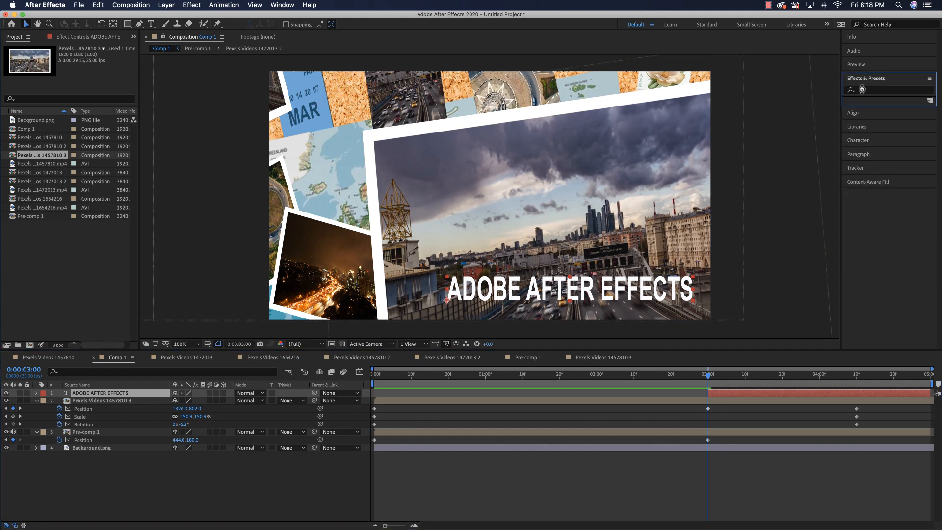
{"action": "left_click", "coordinate": [868, 91]}
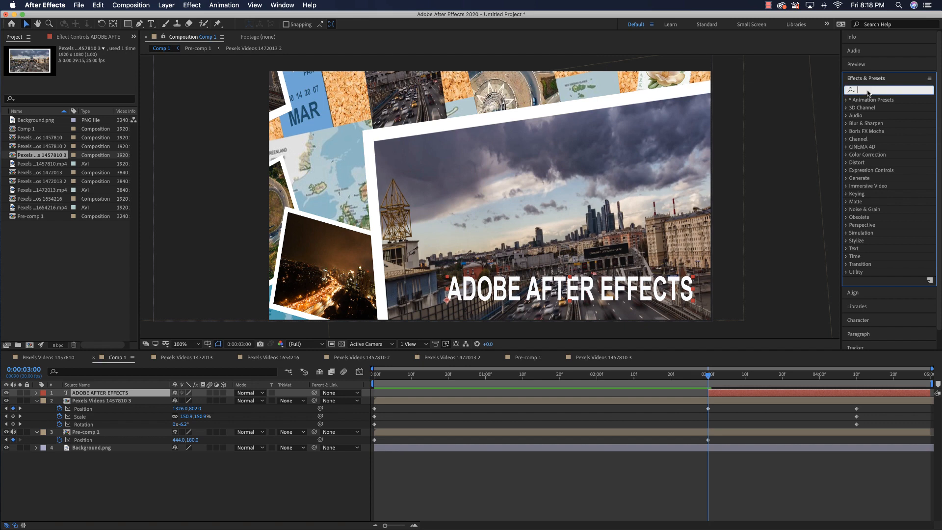
{"action": "type", "text": "drop"}
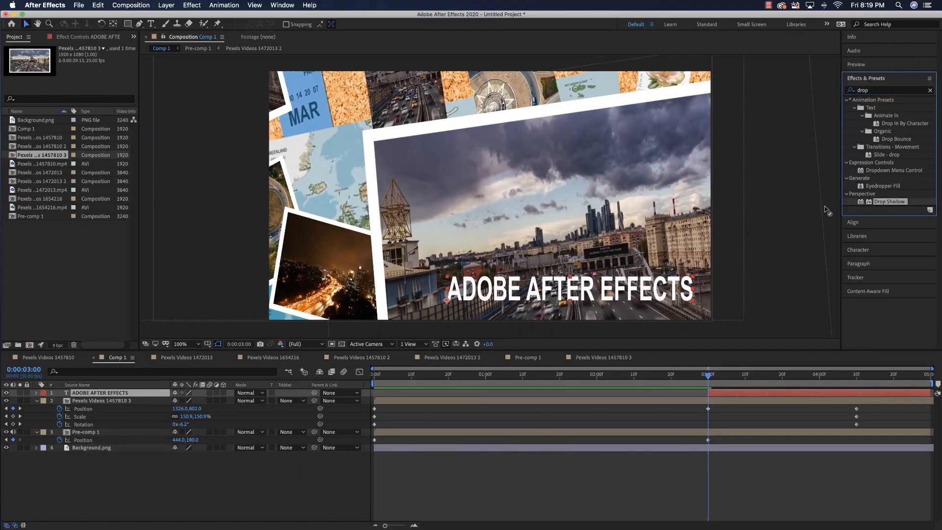
{"action": "left_click_drag", "start_coordinate": [843, 203], "coordinate": [461, 305]}
{"action": "left_click_drag", "start_coordinate": [666, 255], "coordinate": [606, 291]}
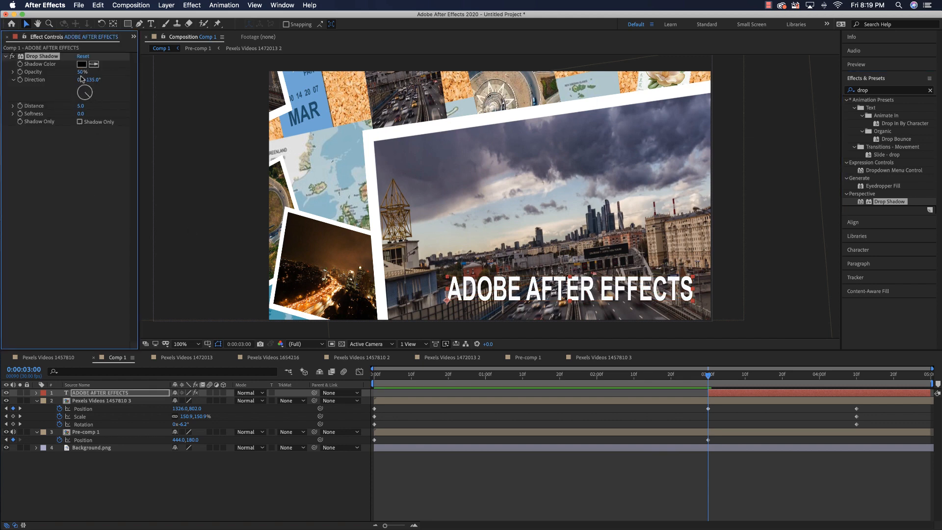
Set the title's Drop Shadow to 60% Opacity and a Distance of 15
{"action": "left_click_drag", "start_coordinate": [81, 72], "coordinate": [86, 72]}
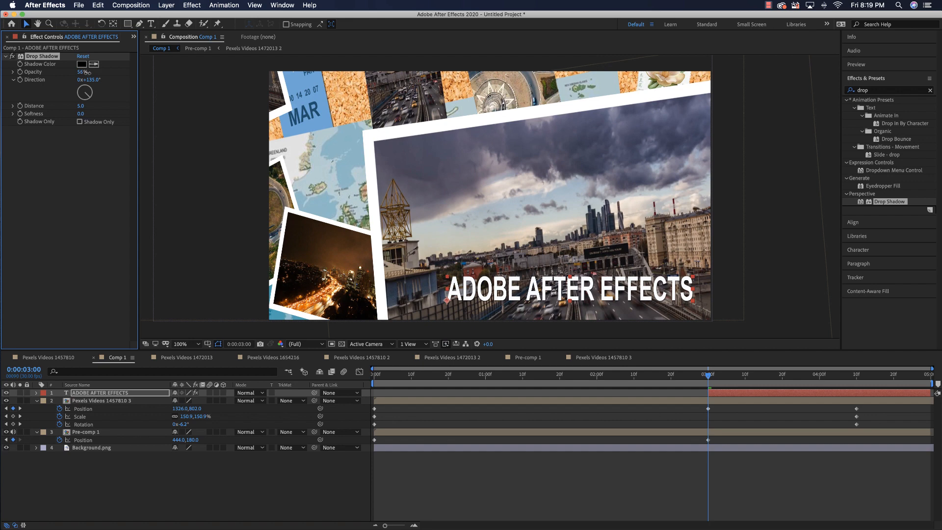
{"action": "left_click_drag", "start_coordinate": [87, 73], "coordinate": [89, 72]}
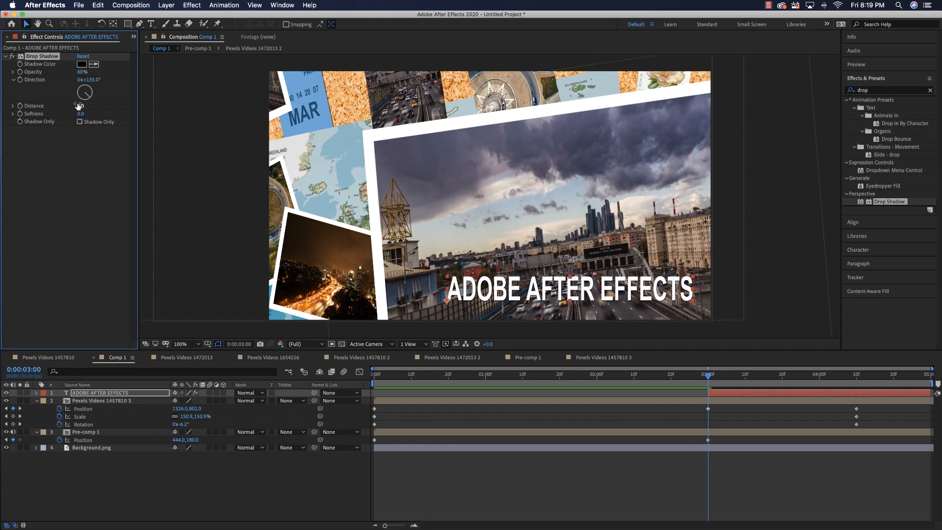
{"action": "left_click_drag", "start_coordinate": [80, 106], "coordinate": [94, 108]}
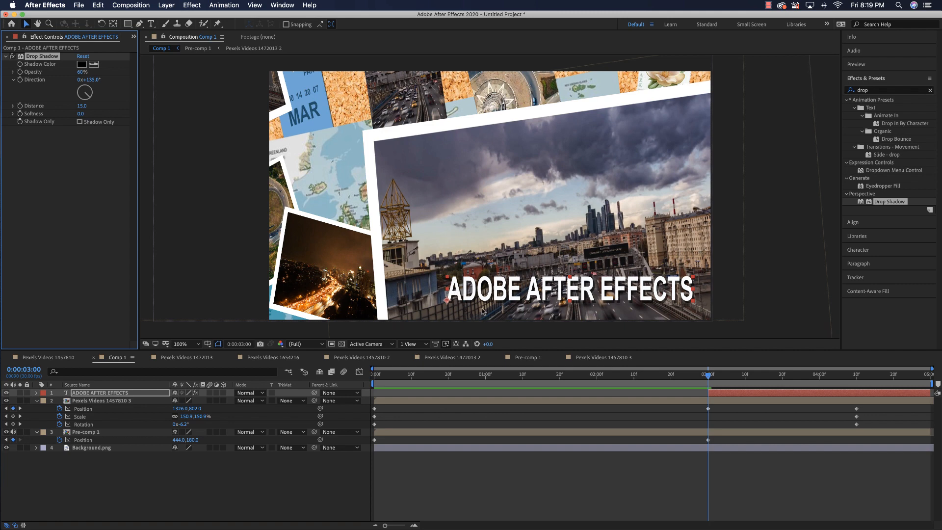
Draw three separate rectangular masks on the title layer, one each around ADOBE, AFTER and EFFECTS
{"action": "left_click", "coordinate": [85, 395]}
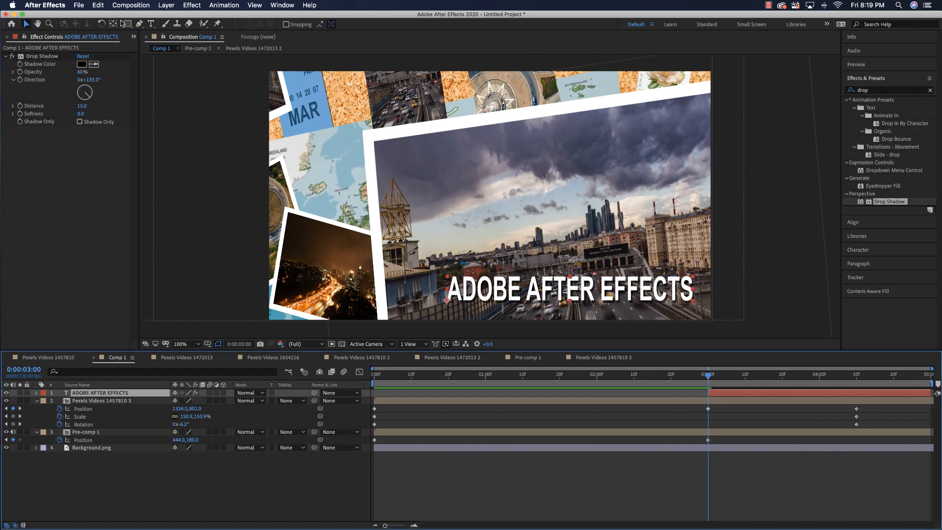
{"action": "key", "text": "period"}
{"action": "left_click", "coordinate": [39, 24]}
{"action": "left_click_drag", "start_coordinate": [626, 246], "coordinate": [454, 84]}
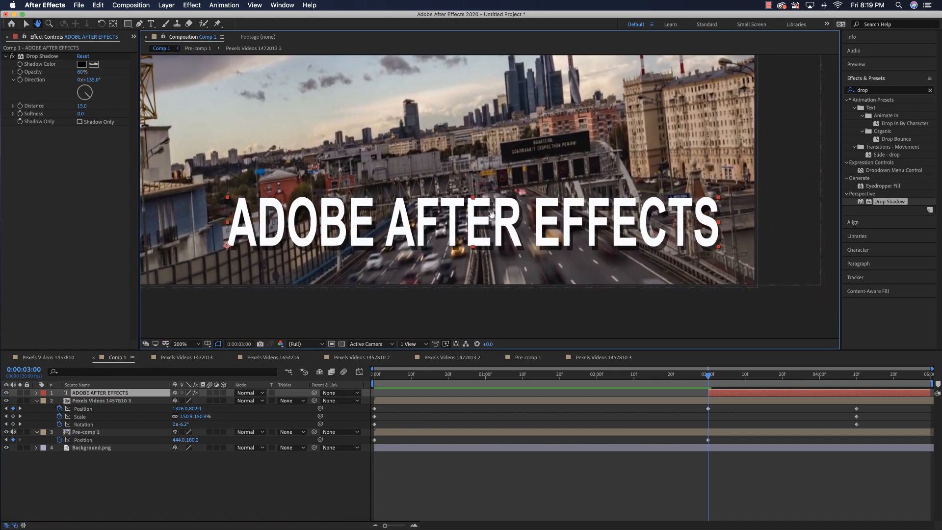
{"action": "left_click", "coordinate": [102, 393]}
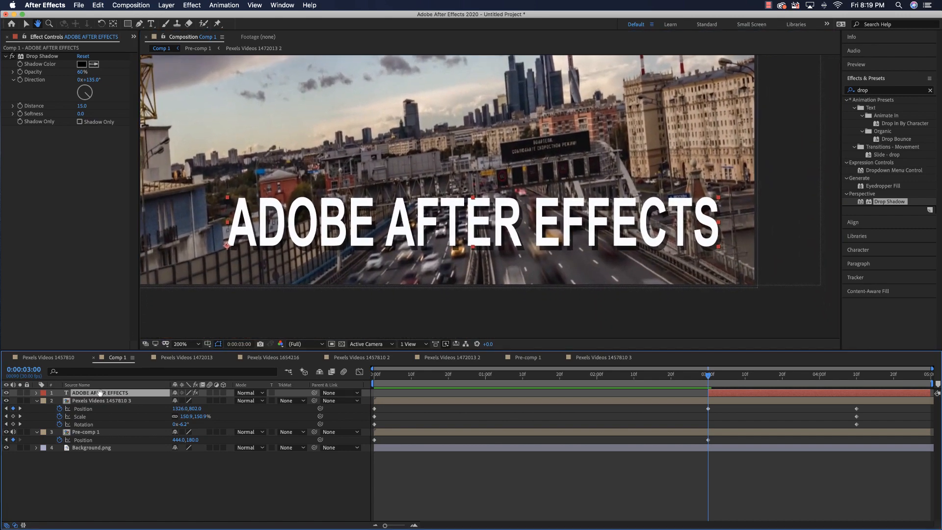
{"action": "left_click", "coordinate": [127, 24]}
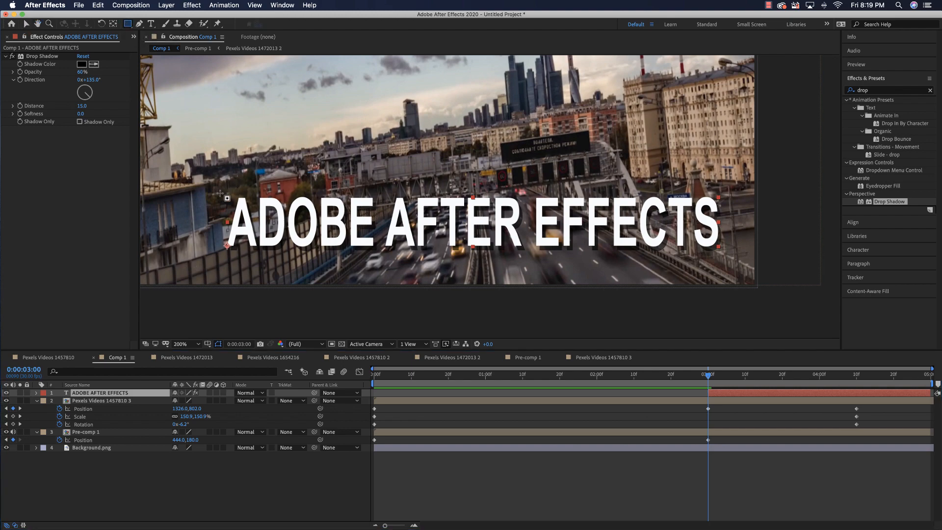
{"action": "left_click_drag", "start_coordinate": [221, 194], "coordinate": [385, 255]}
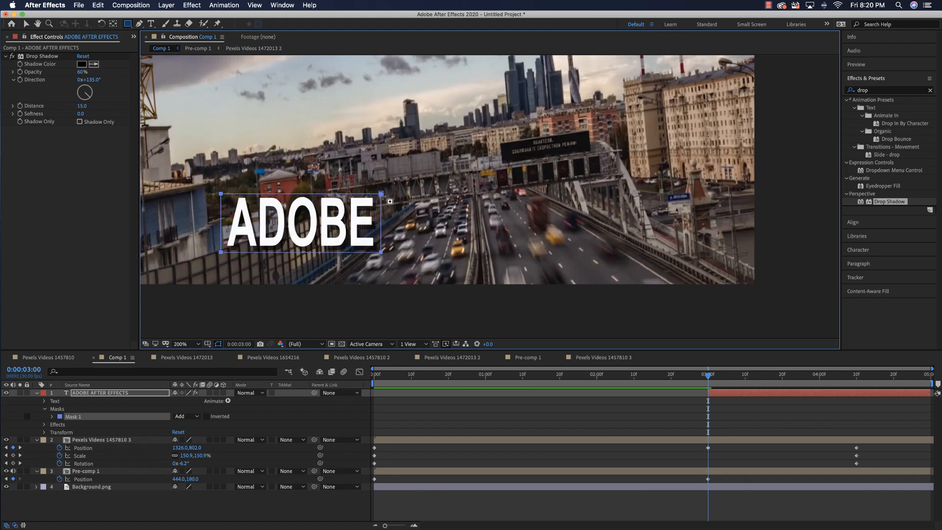
{"action": "left_click_drag", "start_coordinate": [386, 193], "coordinate": [528, 252]}
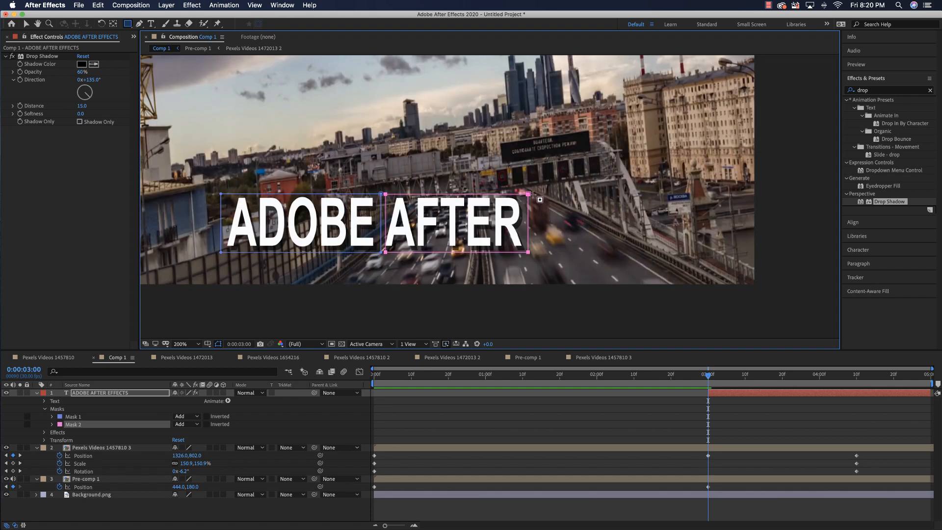
{"action": "left_click_drag", "start_coordinate": [532, 194], "coordinate": [729, 253]}
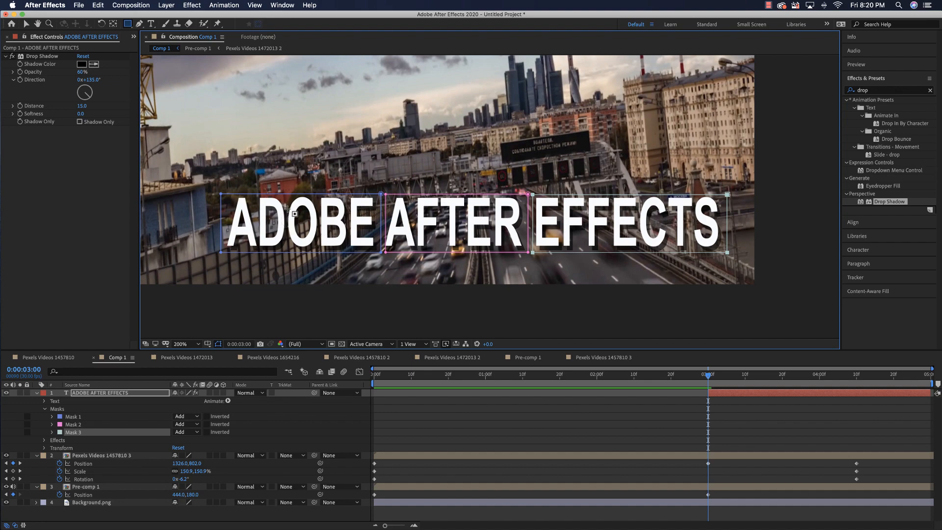
Keyframe Mask 1's path at 3 seconds and move the mask left, clear of the word ADOBE
{"action": "key", "text": "v"}
{"action": "key", "text": "m"}
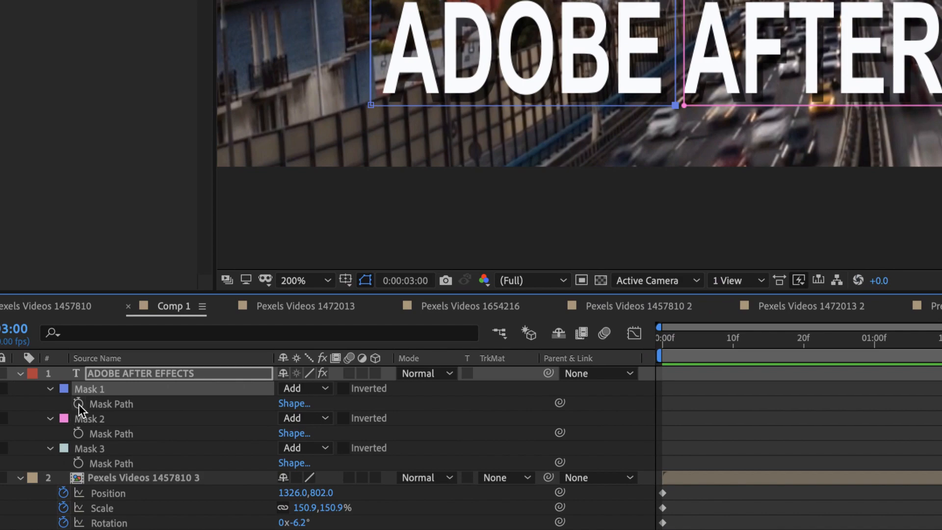
{"action": "left_click", "coordinate": [79, 403]}
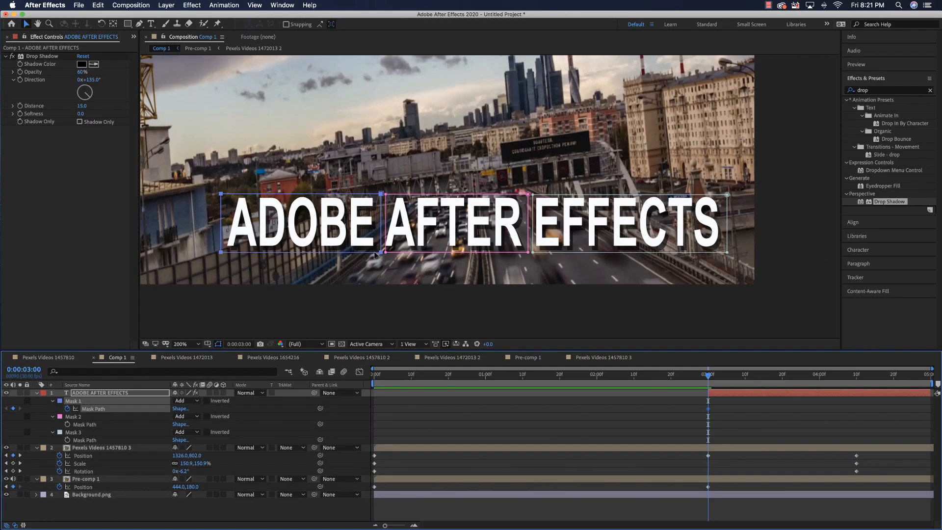
{"action": "left_click_drag", "start_coordinate": [374, 251], "coordinate": [216, 251]}
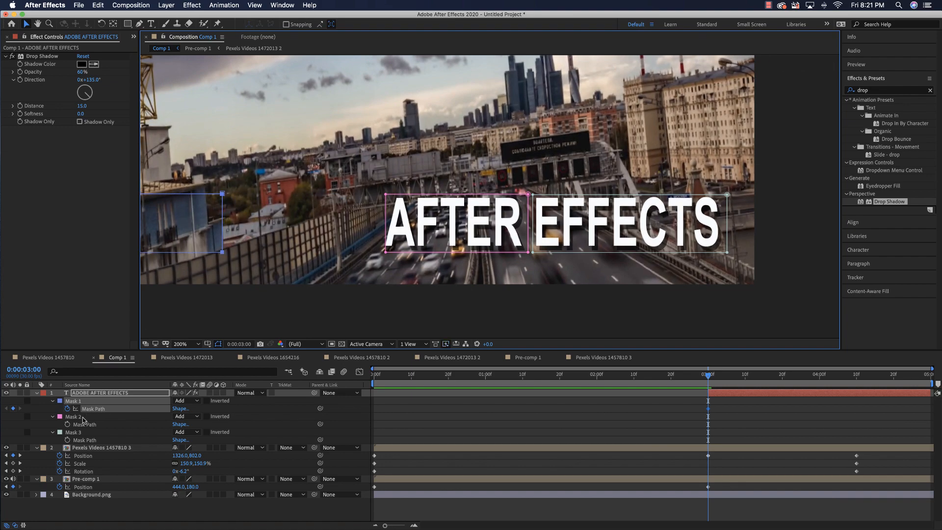
Keyframe Mask 2's path at 3 seconds and move the mask straight up, clear of the word AFTER
{"action": "left_click", "coordinate": [84, 418]}
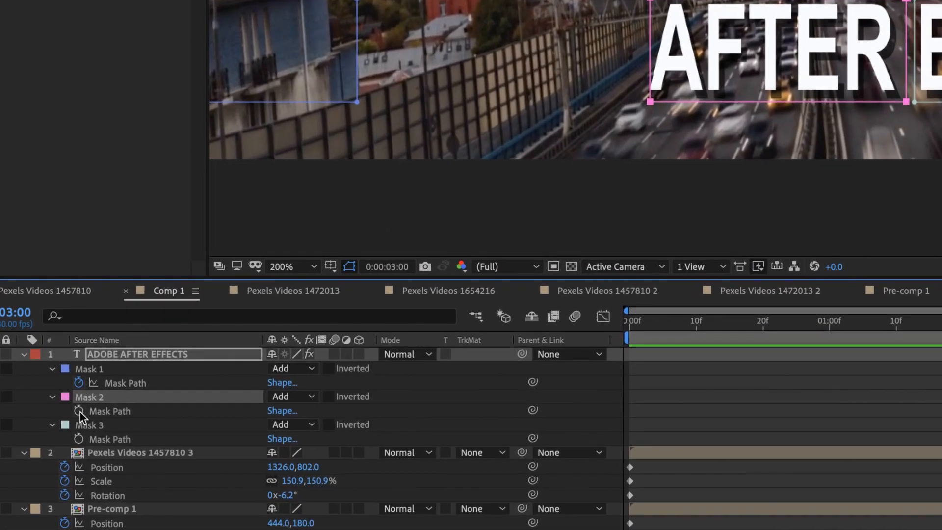
{"action": "left_click", "coordinate": [78, 411]}
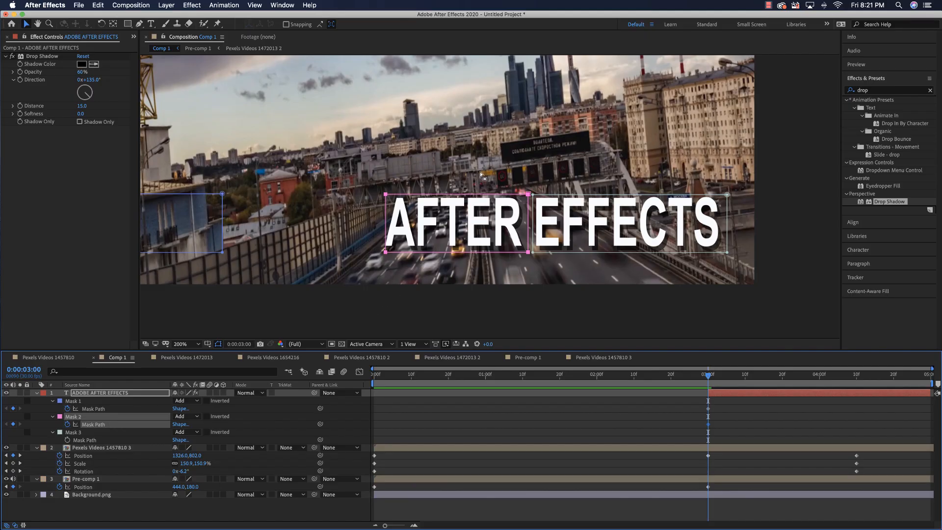
{"action": "left_click_drag", "start_coordinate": [483, 195], "coordinate": [484, 134]}
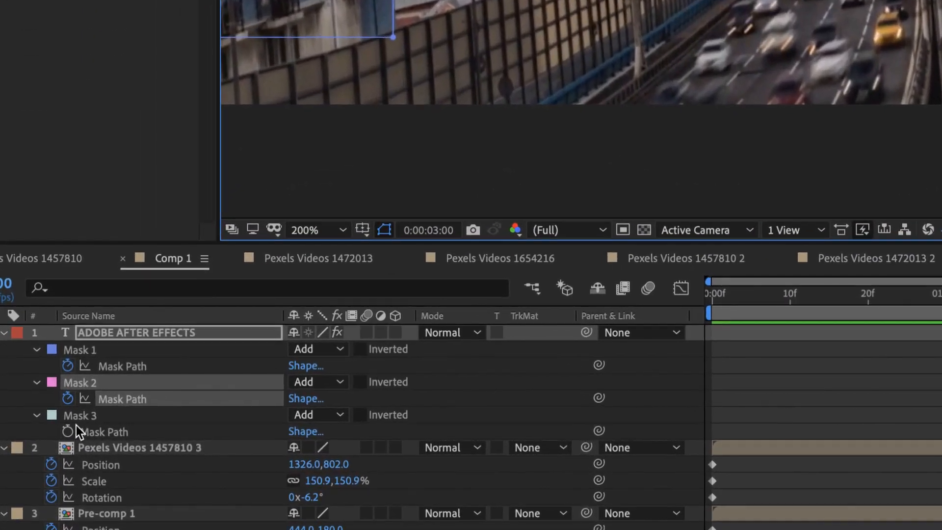
Keyframe Mask 3's path at 3 seconds and move the mask right, clear of the word EFFECTS
{"action": "left_click", "coordinate": [75, 432]}
{"action": "left_click", "coordinate": [68, 432]}
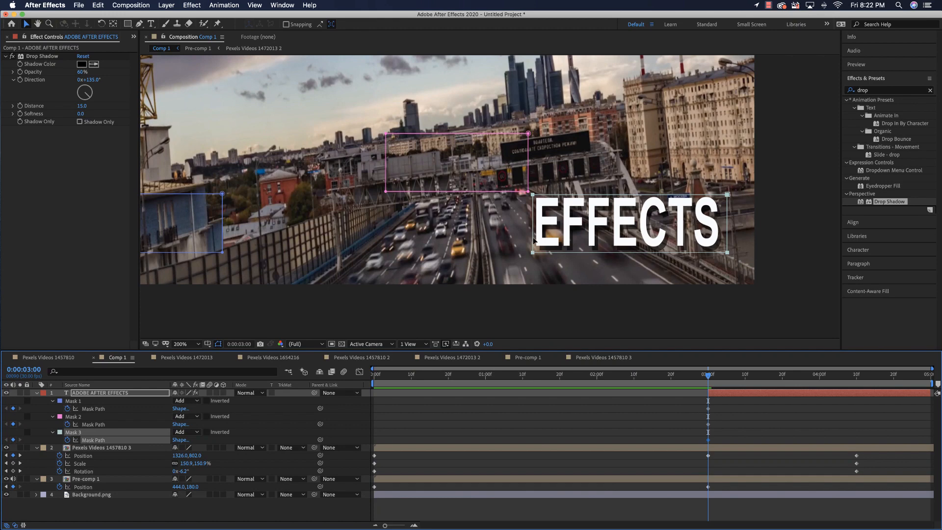
{"action": "left_click", "coordinate": [534, 240]}
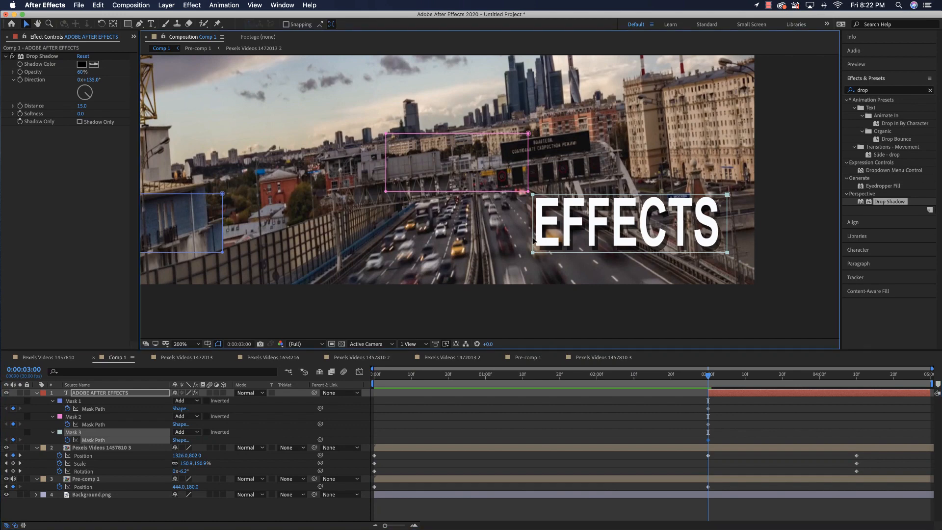
{"action": "left_click_drag", "start_coordinate": [538, 238], "coordinate": [732, 238]}
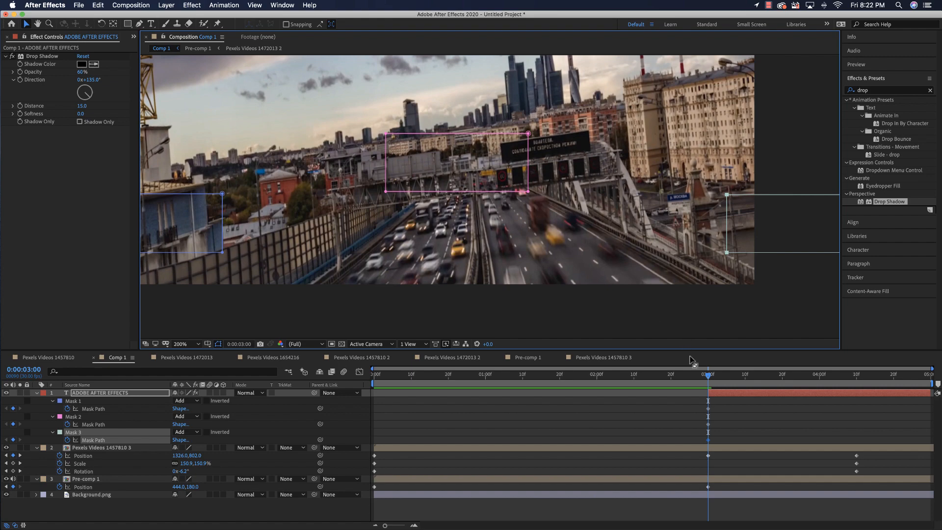
At 0:00:04:10, move Masks 1, 2 and 3 back over ADOBE, AFTER and EFFECTS to reveal the words
{"action": "left_click_drag", "start_coordinate": [708, 378], "coordinate": [856, 373]}
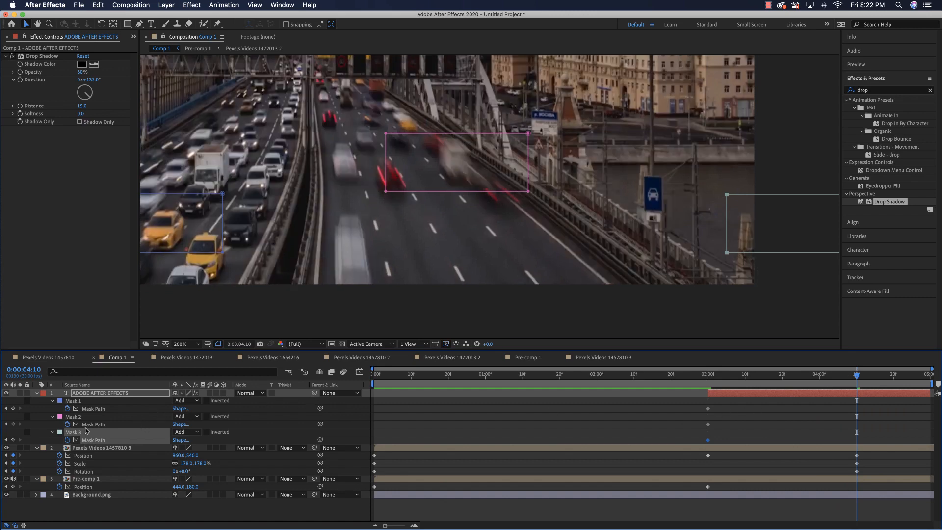
{"action": "left_click", "coordinate": [90, 409]}
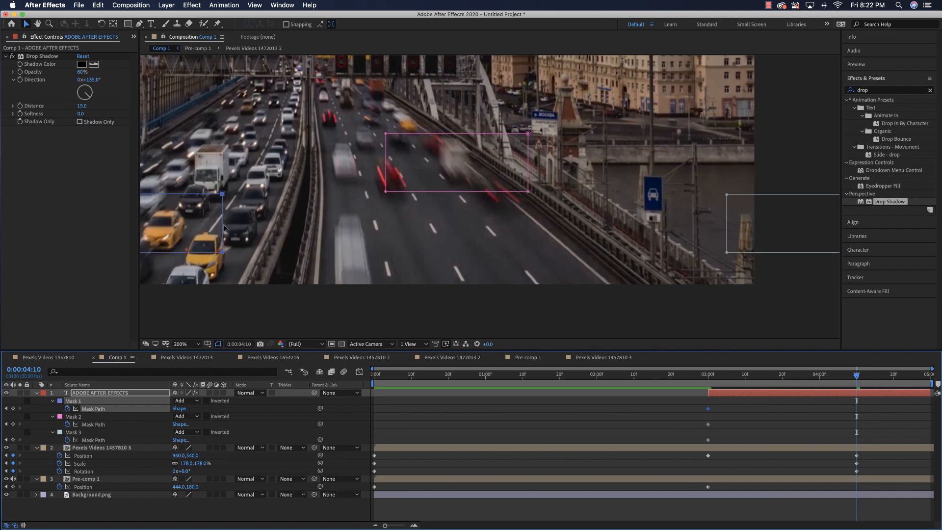
{"action": "left_click_drag", "start_coordinate": [223, 225], "coordinate": [393, 225]}
{"action": "left_click", "coordinate": [85, 425]}
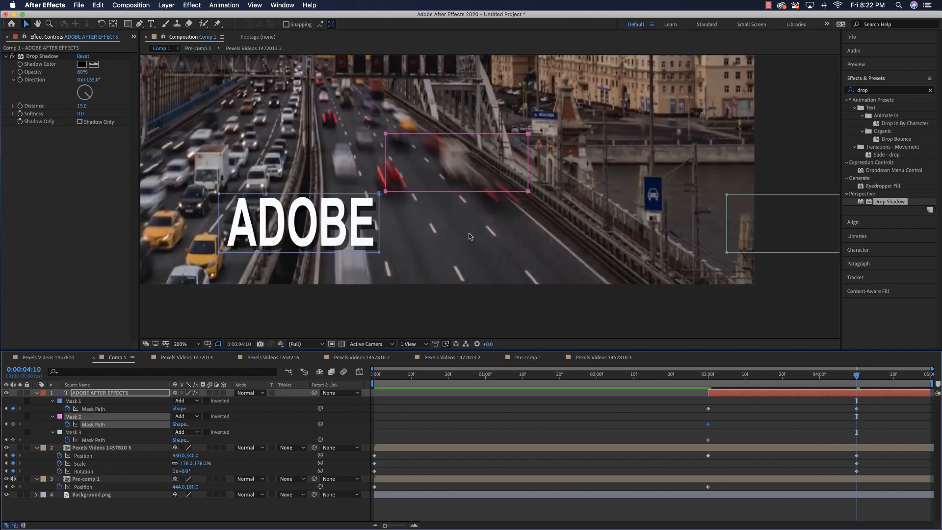
{"action": "left_click_drag", "start_coordinate": [445, 137], "coordinate": [441, 197]}
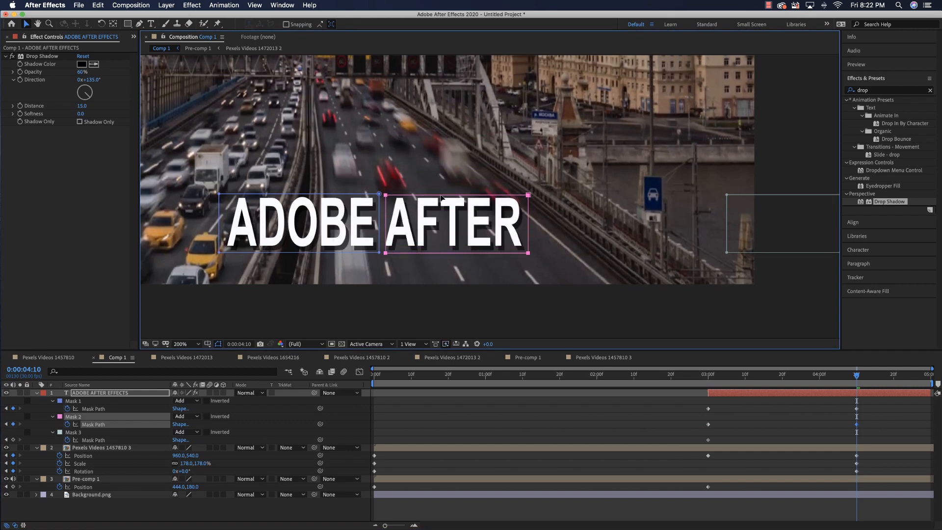
{"action": "left_click", "coordinate": [105, 440]}
{"action": "left_click_drag", "start_coordinate": [728, 230], "coordinate": [533, 241]}
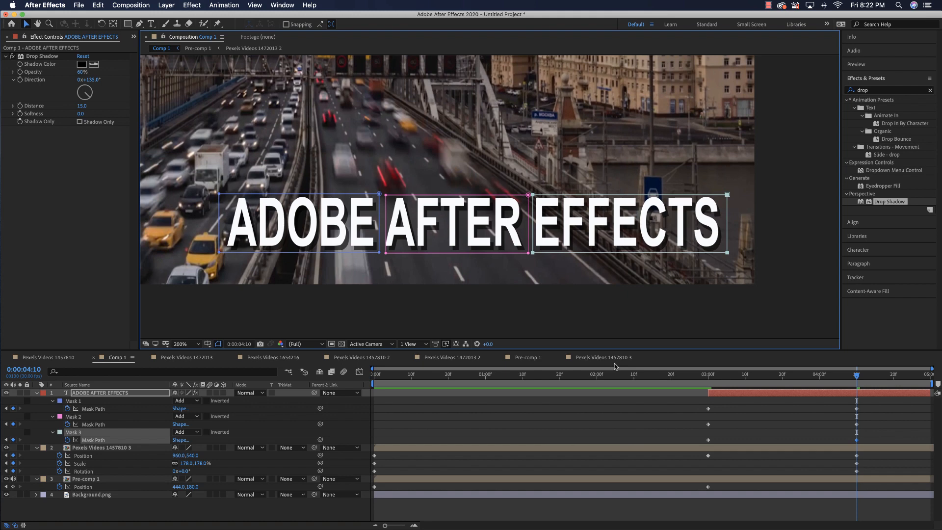
Apply the Glow effect to the ADOBE AFTER EFFECTS text layer and go back to 0:00:01:14 in the animation
{"action": "scroll", "coordinate": [493, 307], "scroll_direction": "down", "scroll_amount": 2}
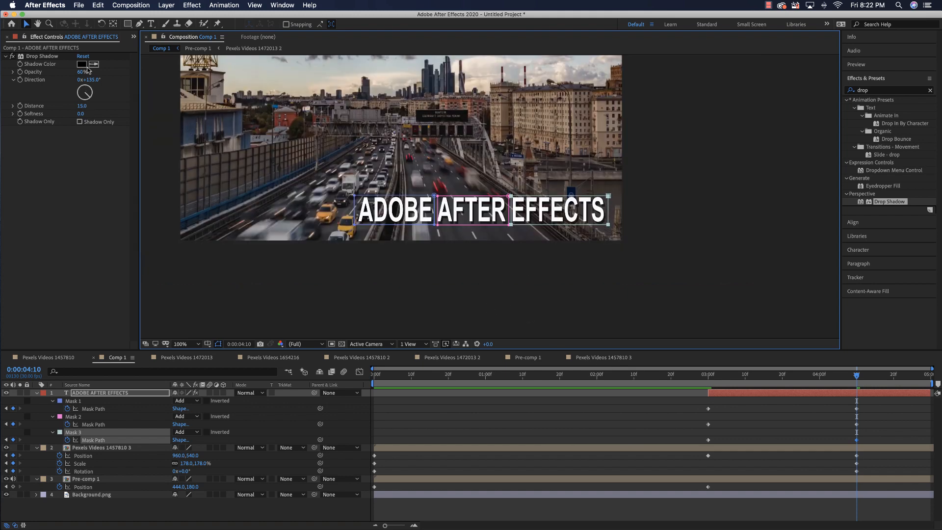
{"action": "left_click", "coordinate": [38, 24]}
{"action": "left_click_drag", "start_coordinate": [400, 117], "coordinate": [493, 191]}
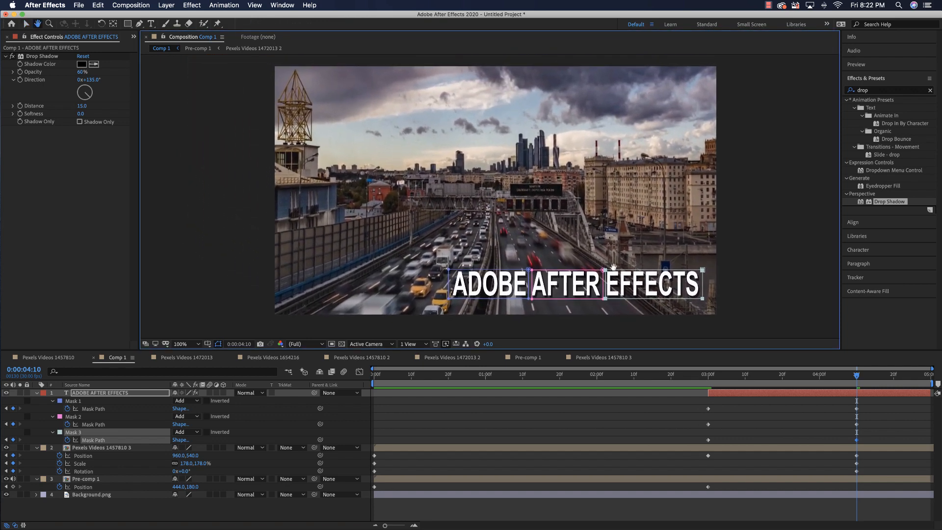
{"action": "left_click", "coordinate": [108, 393]}
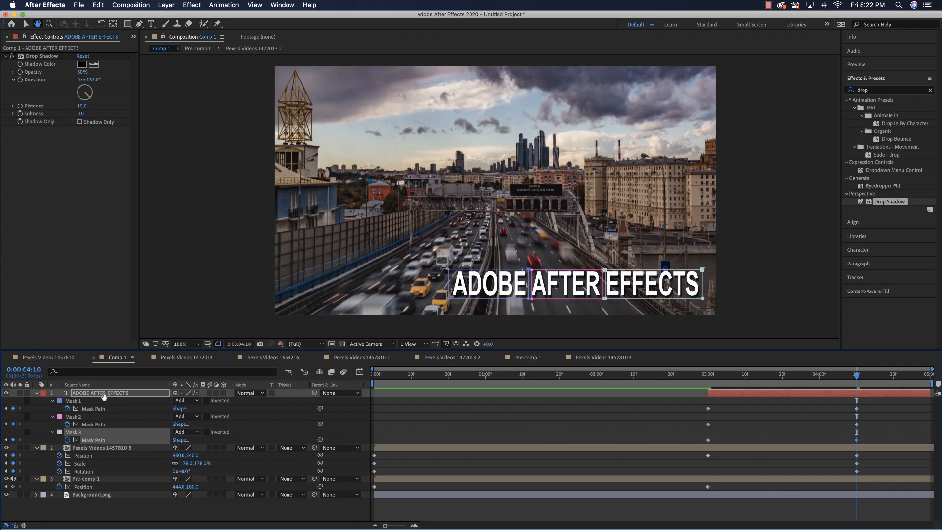
{"action": "left_click", "coordinate": [877, 90]}
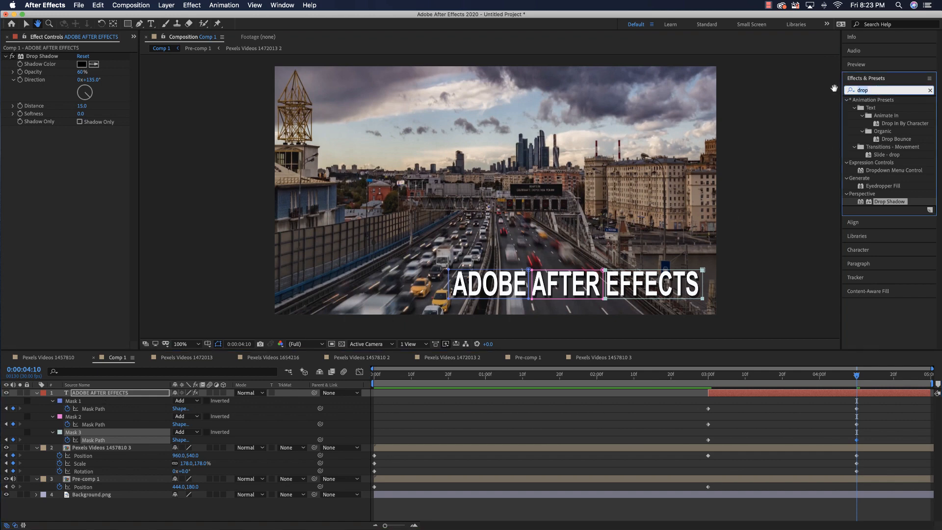
{"action": "type", "text": "glow"}
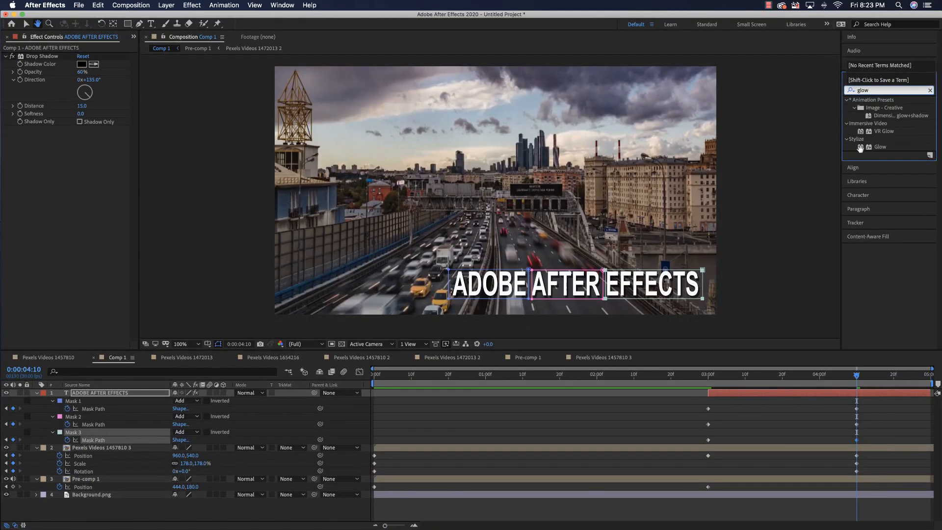
{"action": "left_click_drag", "start_coordinate": [860, 148], "coordinate": [592, 272]}
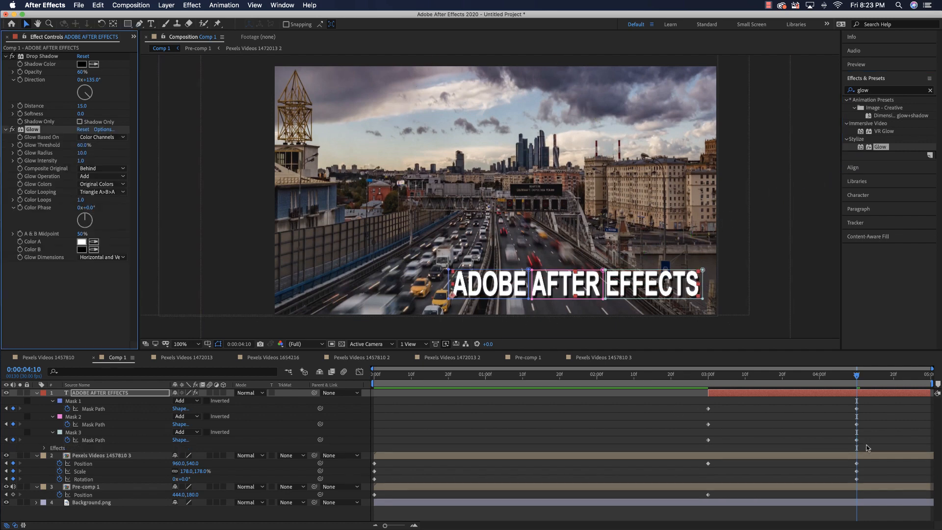
{"action": "left_click_drag", "start_coordinate": [856, 376], "coordinate": [537, 382]}
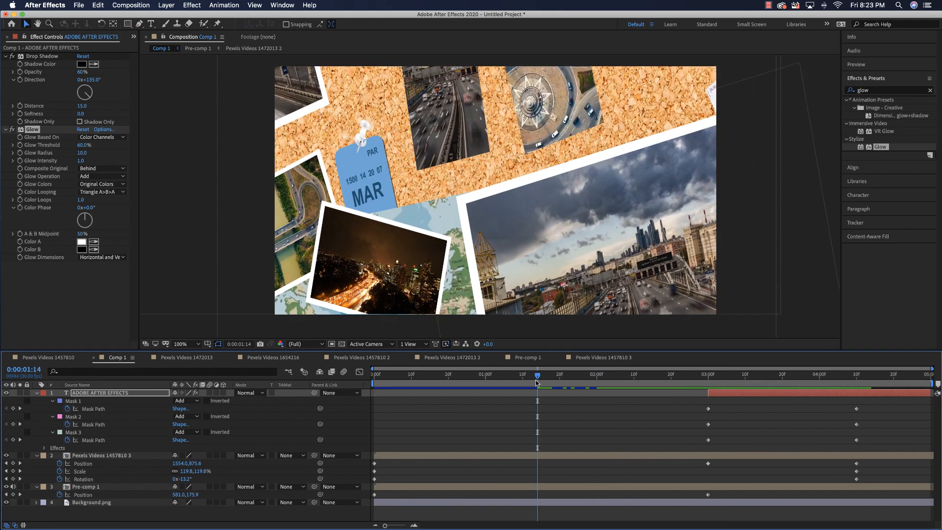